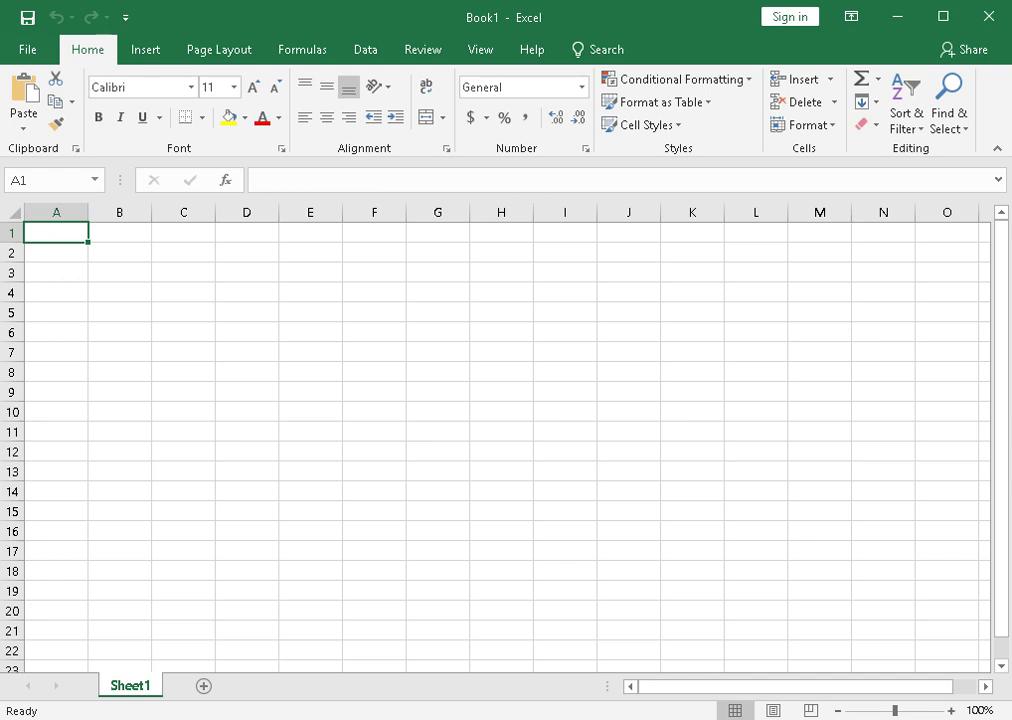
left_click(374, 471)
left_click(565, 392)
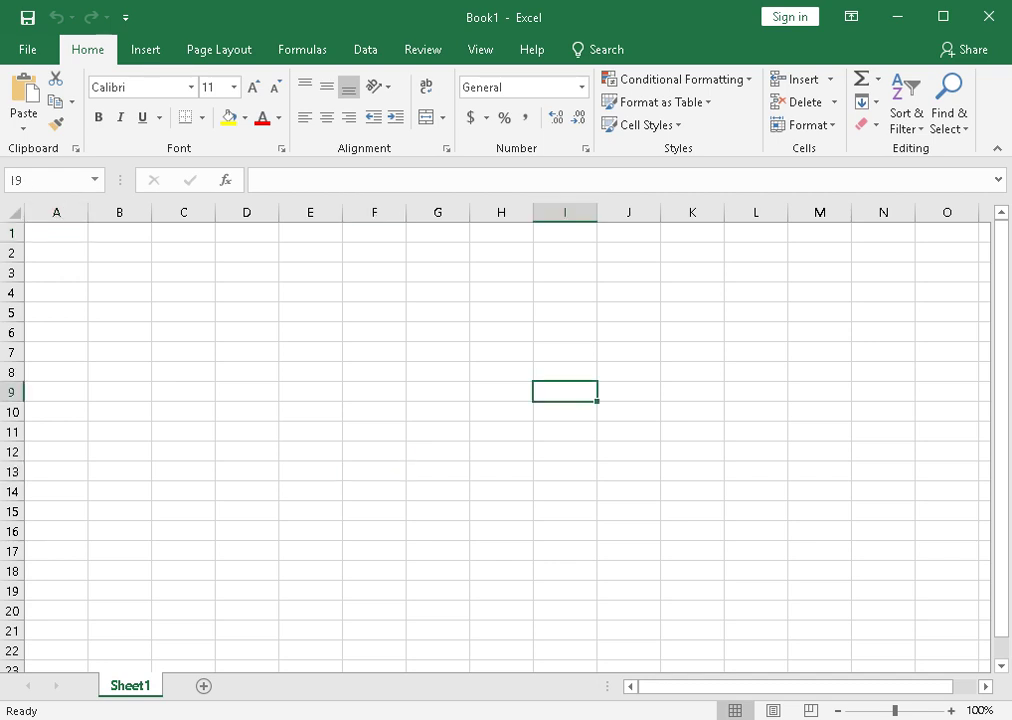
left_click(183, 392)
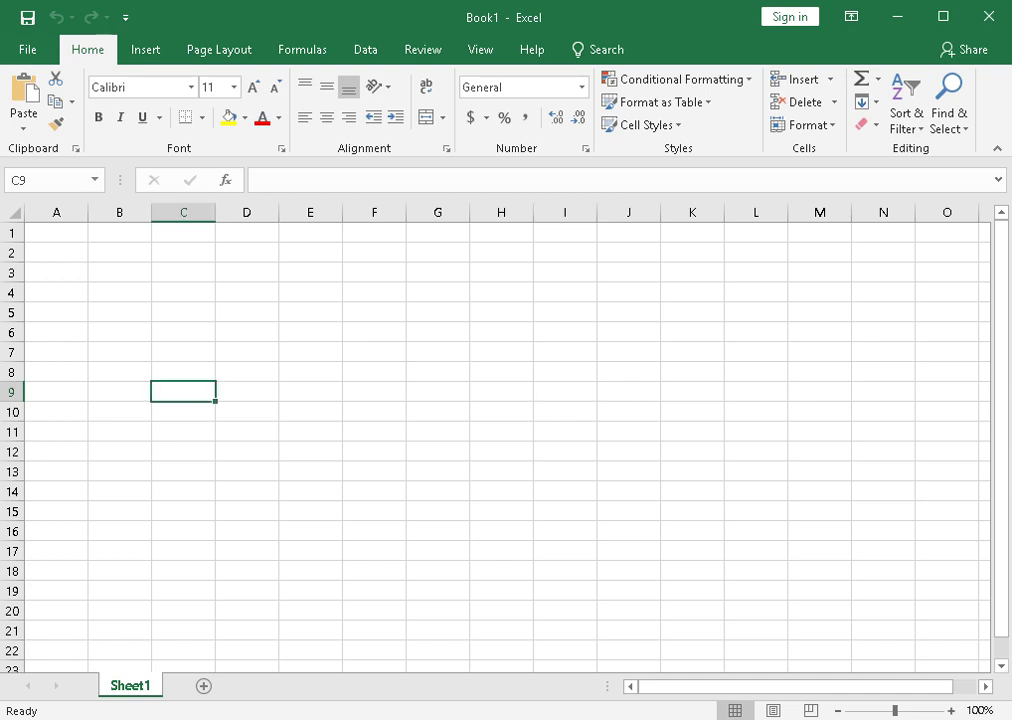
left_click(120, 352)
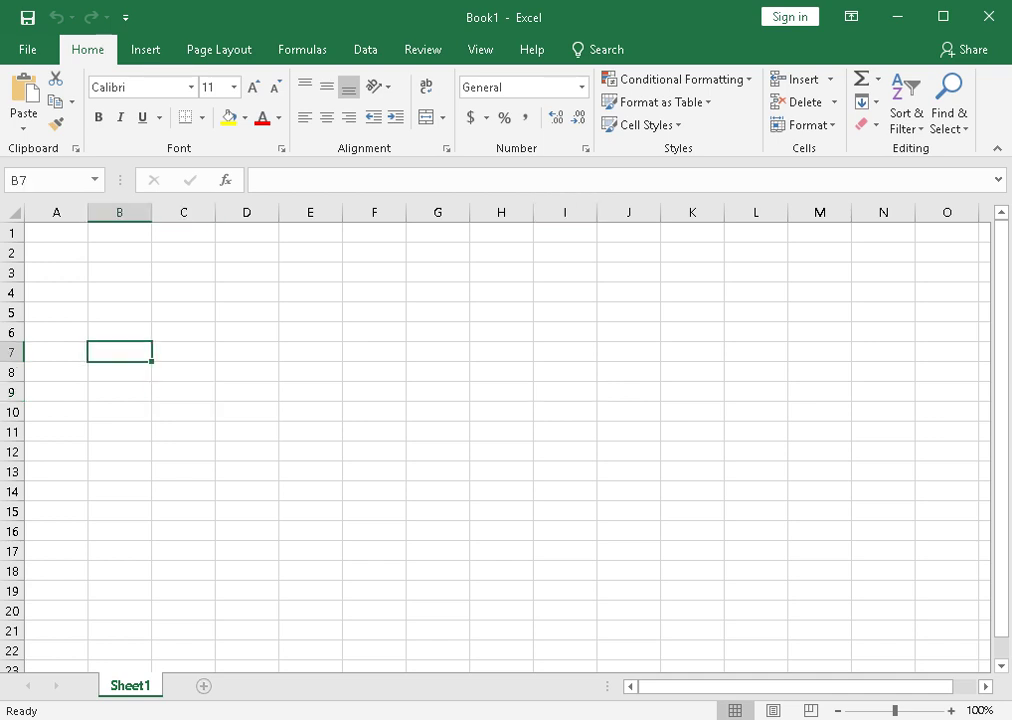
left_click(374, 352)
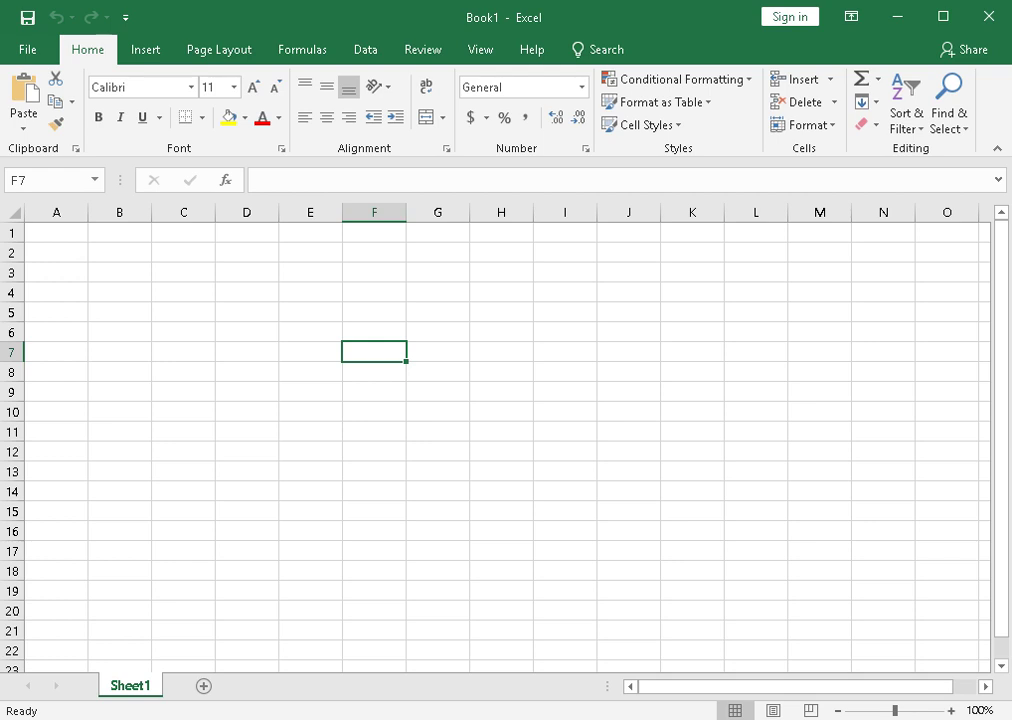
left_click(247, 332)
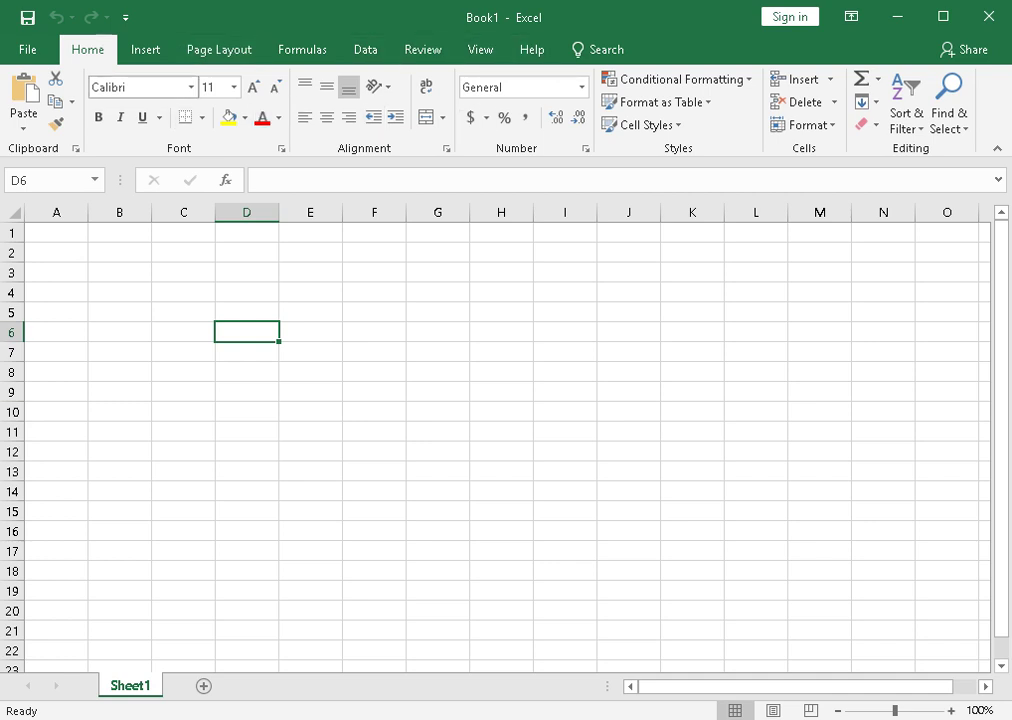
left_click(183, 272)
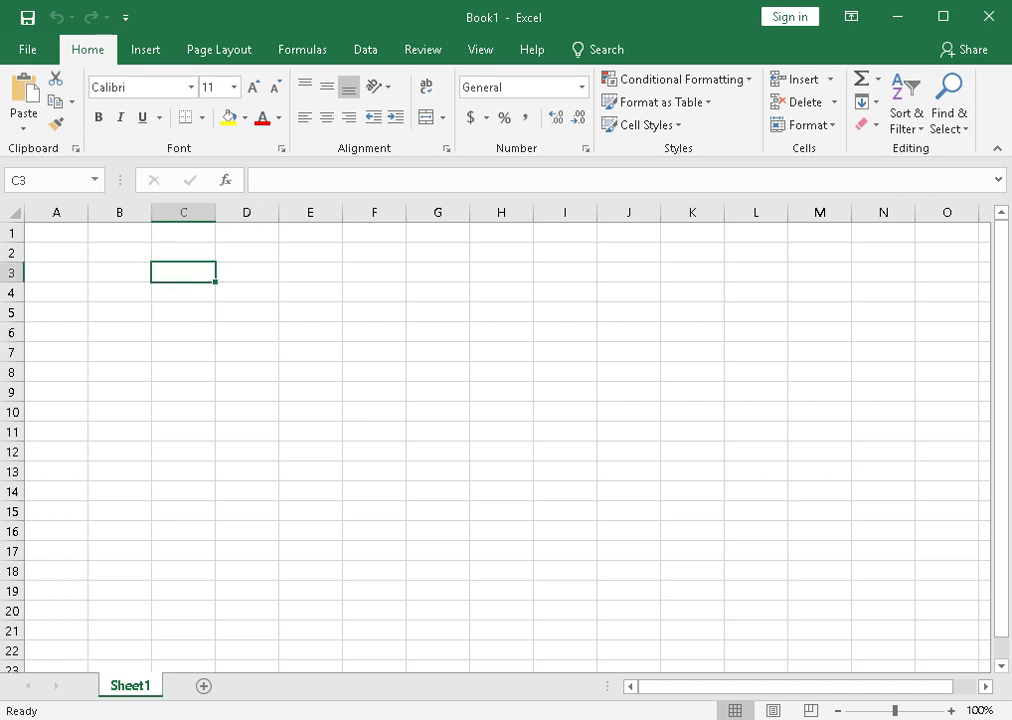
Step: Open the Format Cells settings for cell C6 and examine the Number and Accounting format categories
right_click(188, 331)
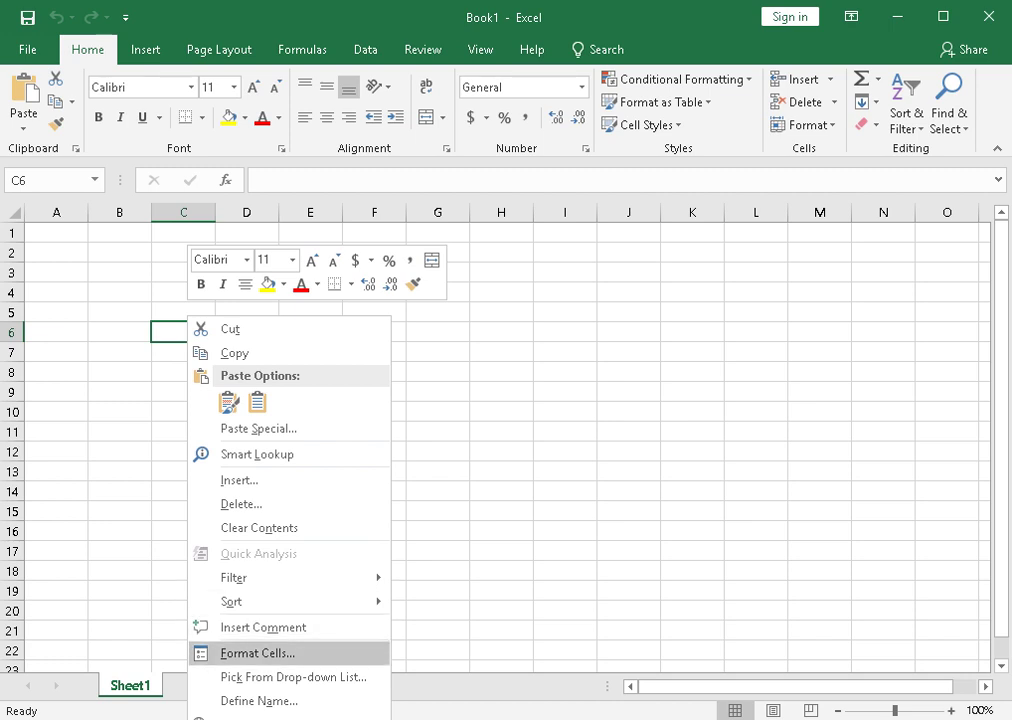
left_click(258, 653)
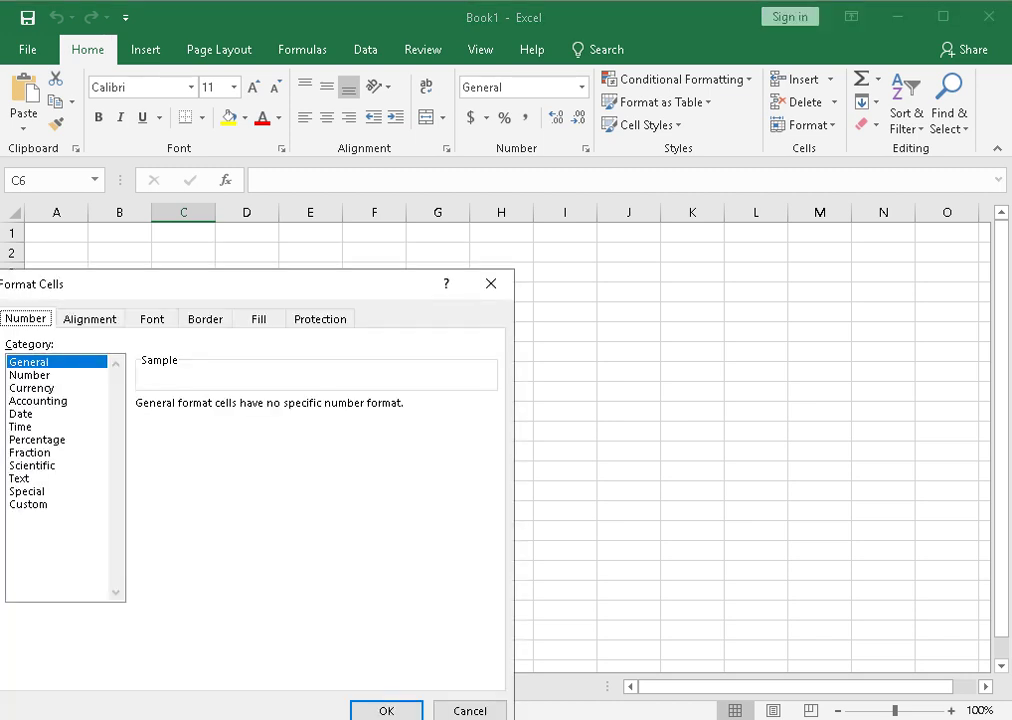
left_click_drag(268, 284, 368, 262)
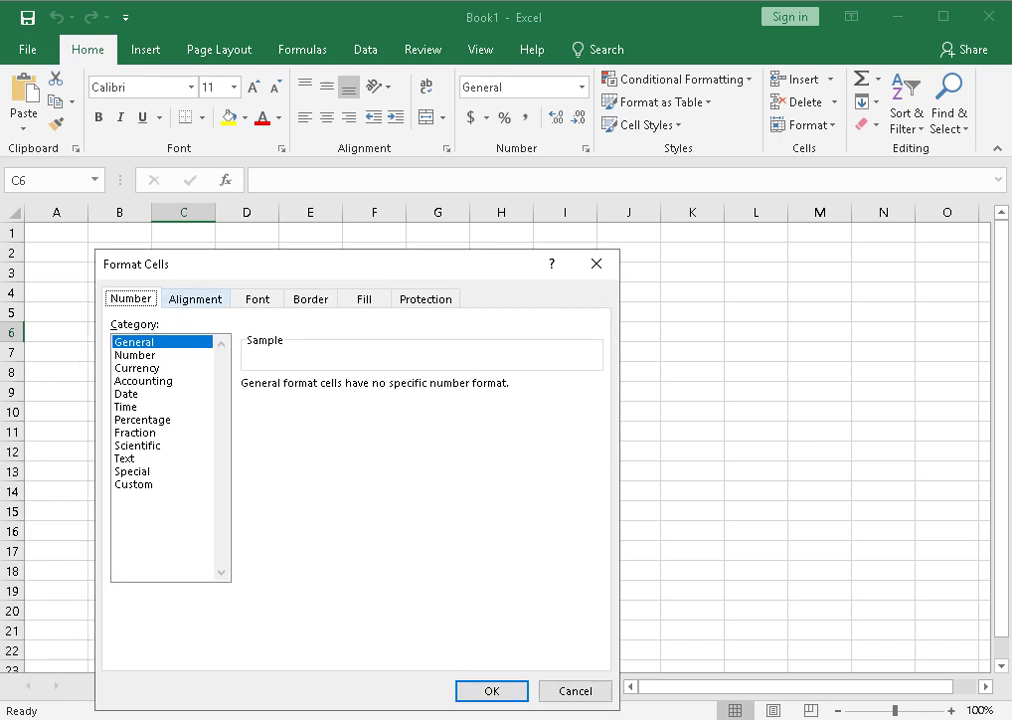
left_click(195, 298)
left_click(257, 298)
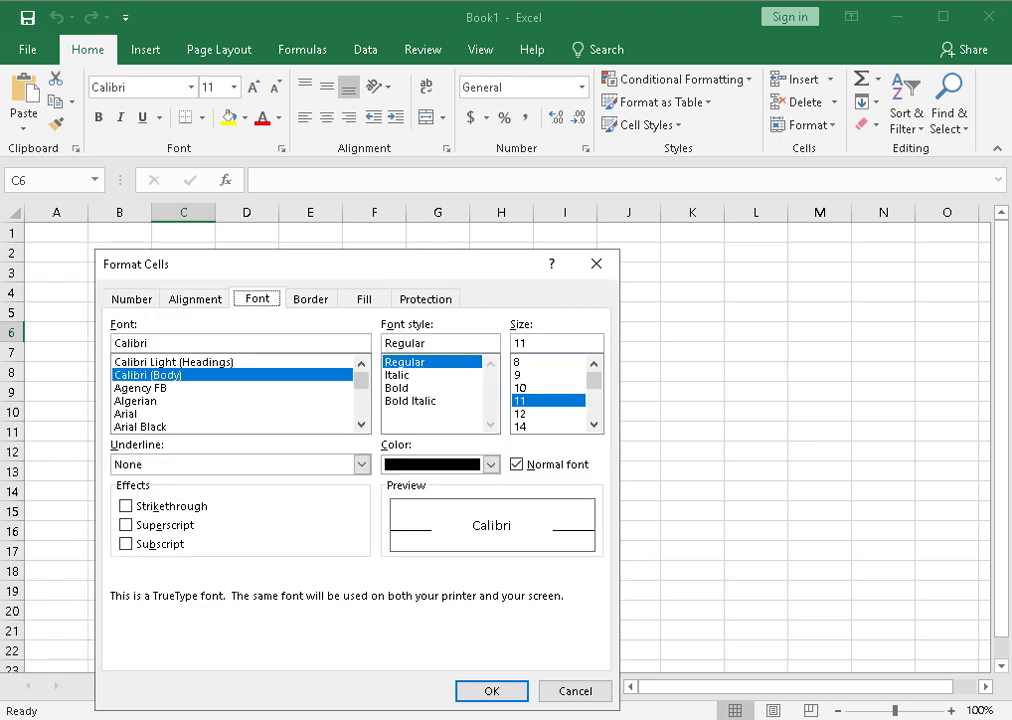
left_click(131, 299)
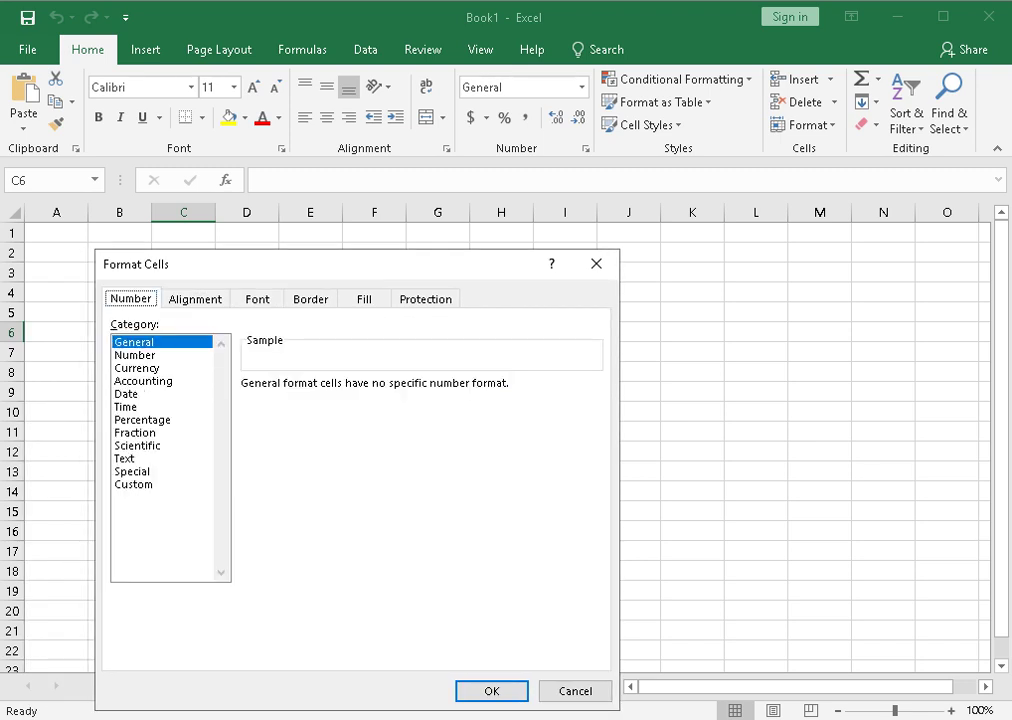
left_click(135, 355)
left_click(143, 381)
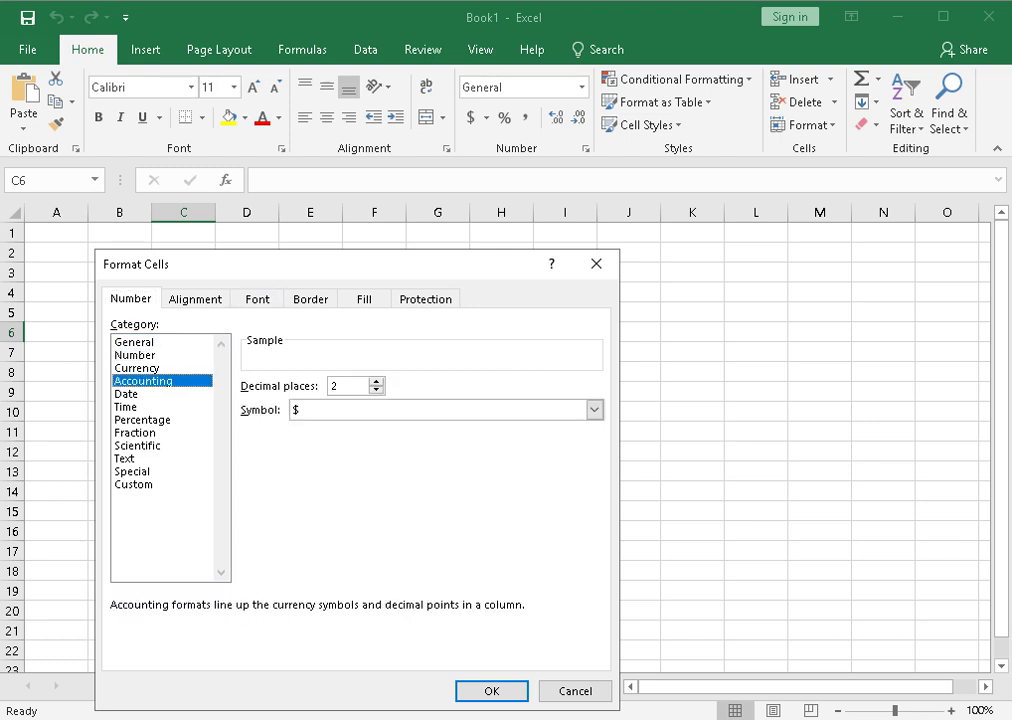
Step: Review the alignment, font, border and fill settings for cell C6, closing the dialog without applying changes
left_click(195, 299)
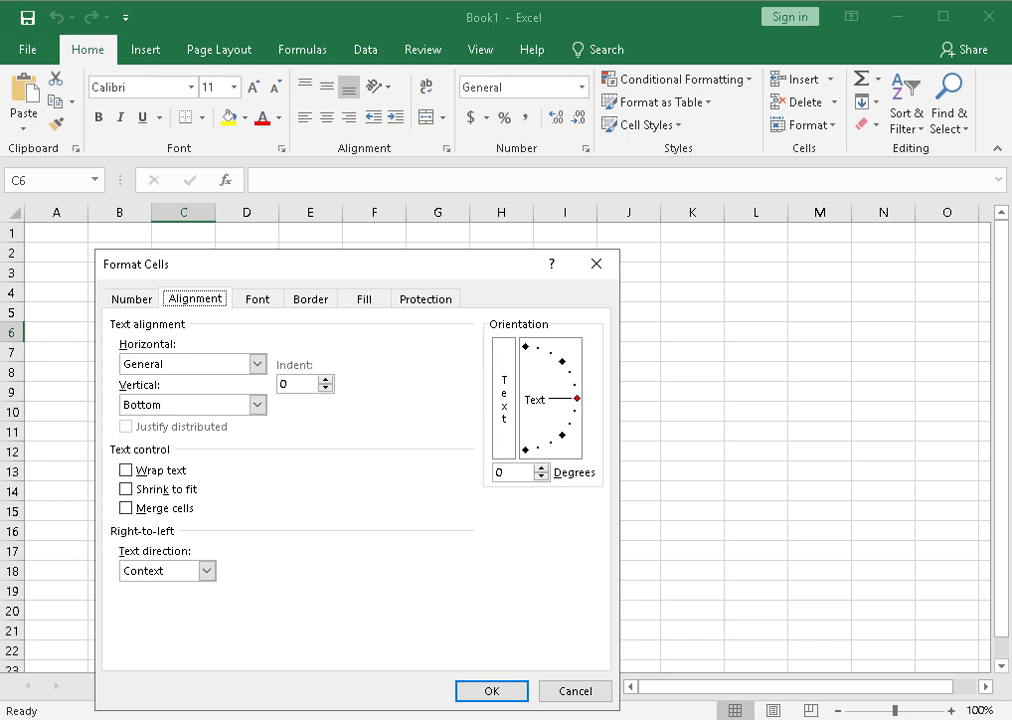
left_click(257, 299)
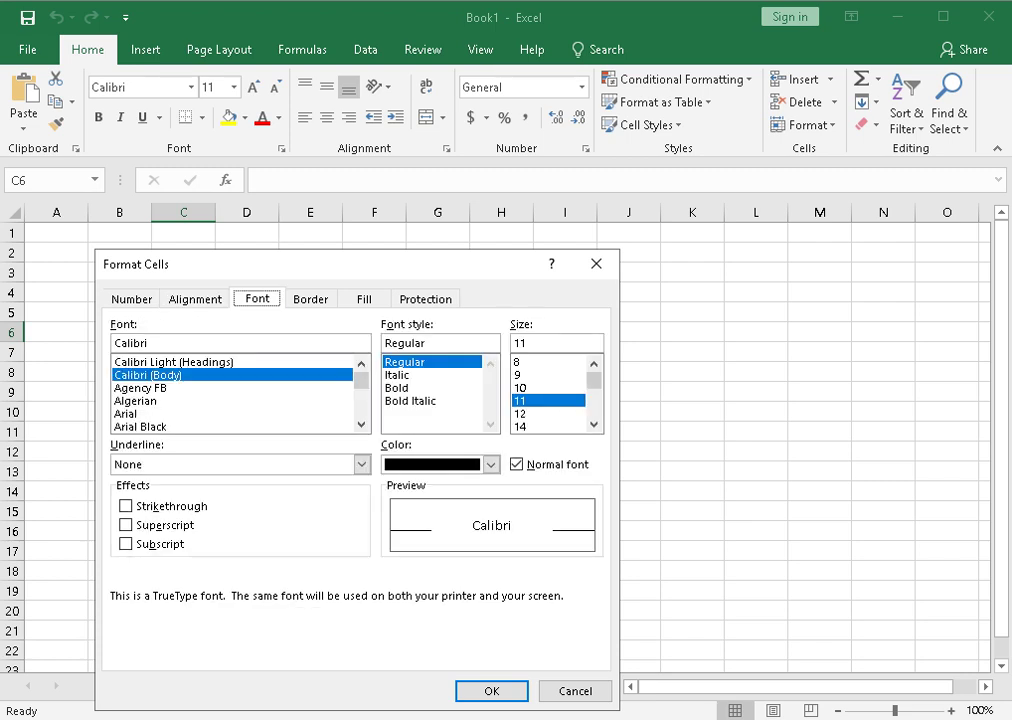
left_click(310, 299)
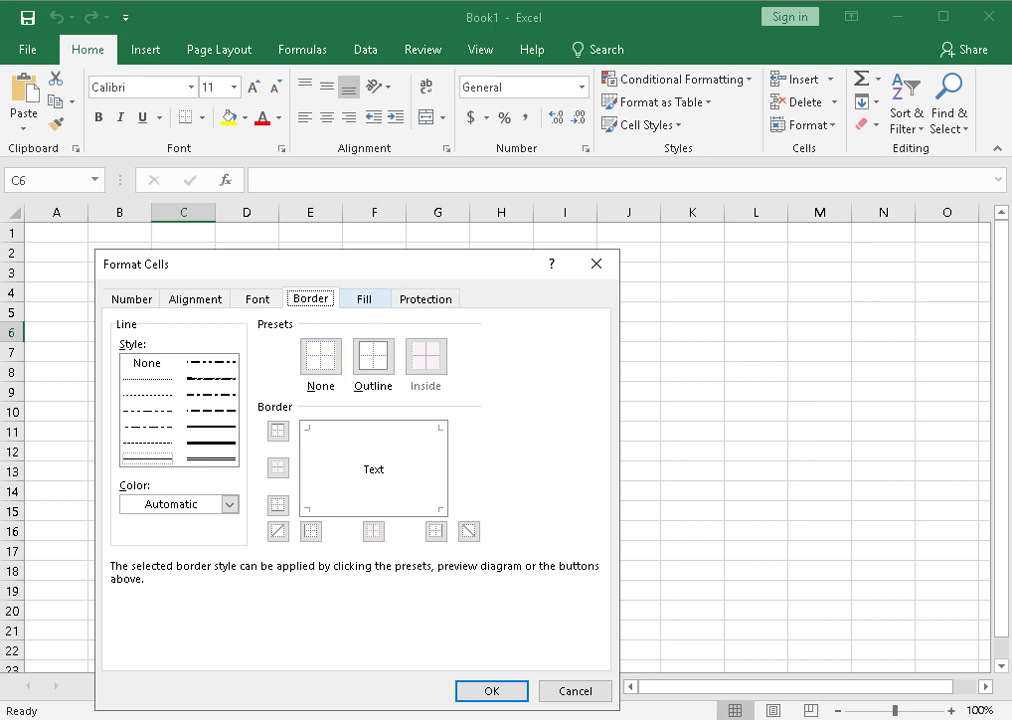
left_click(364, 299)
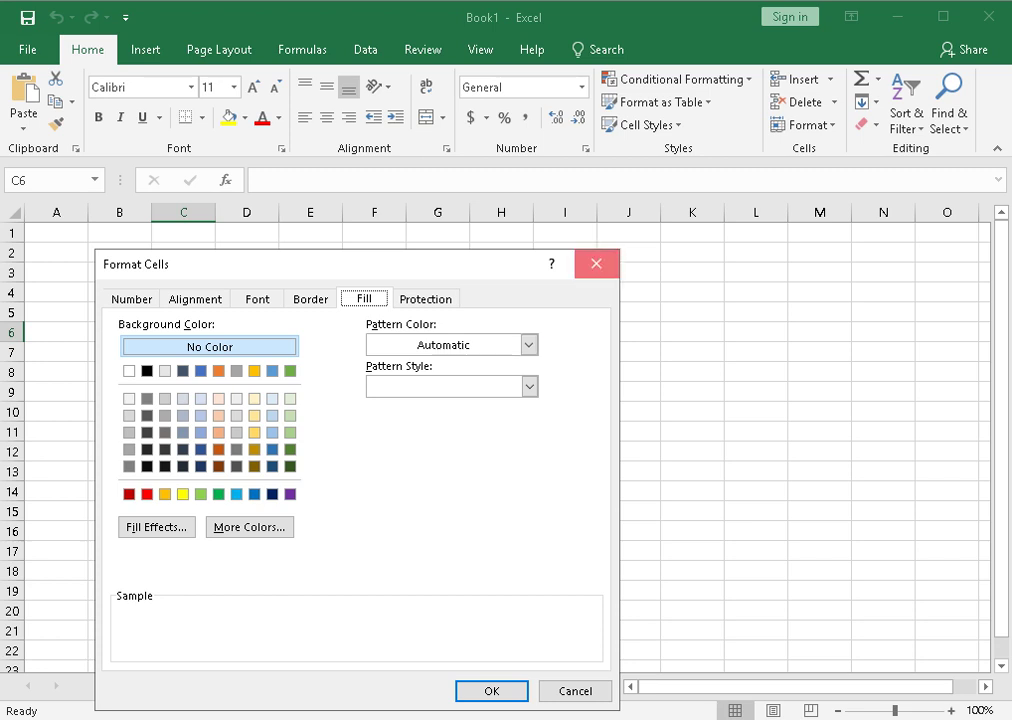
left_click(596, 263)
Step: View the Format Cells settings for the range B5:F15 and close them without applying changes
right_click(334, 310)
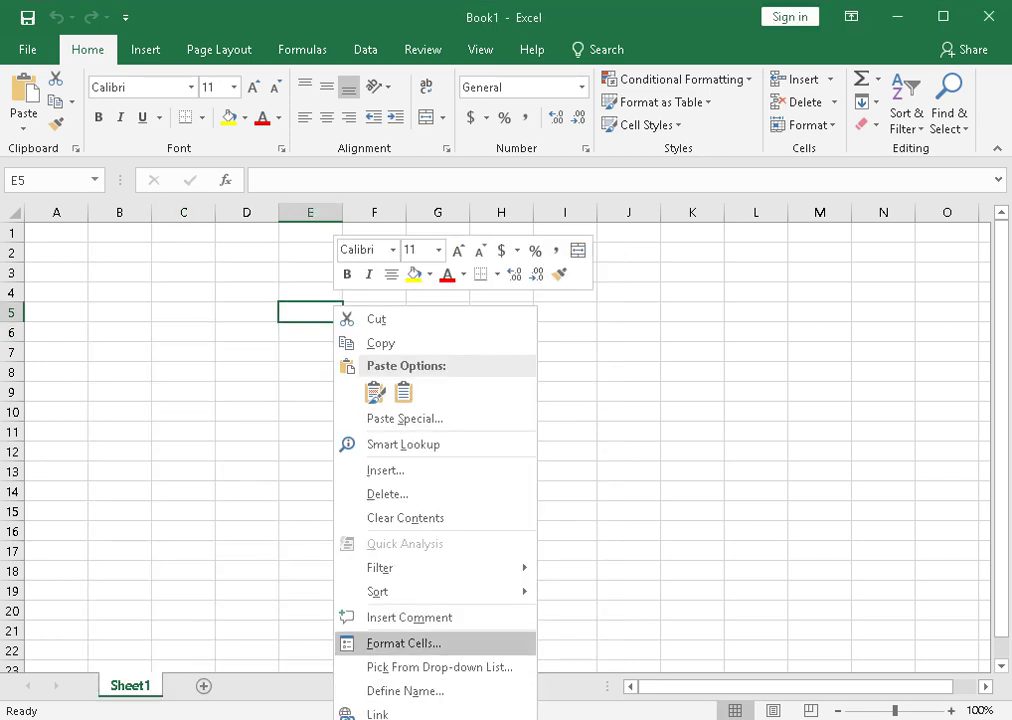
key("Escape")
left_click_drag(119, 311, 374, 512)
right_click(372, 517)
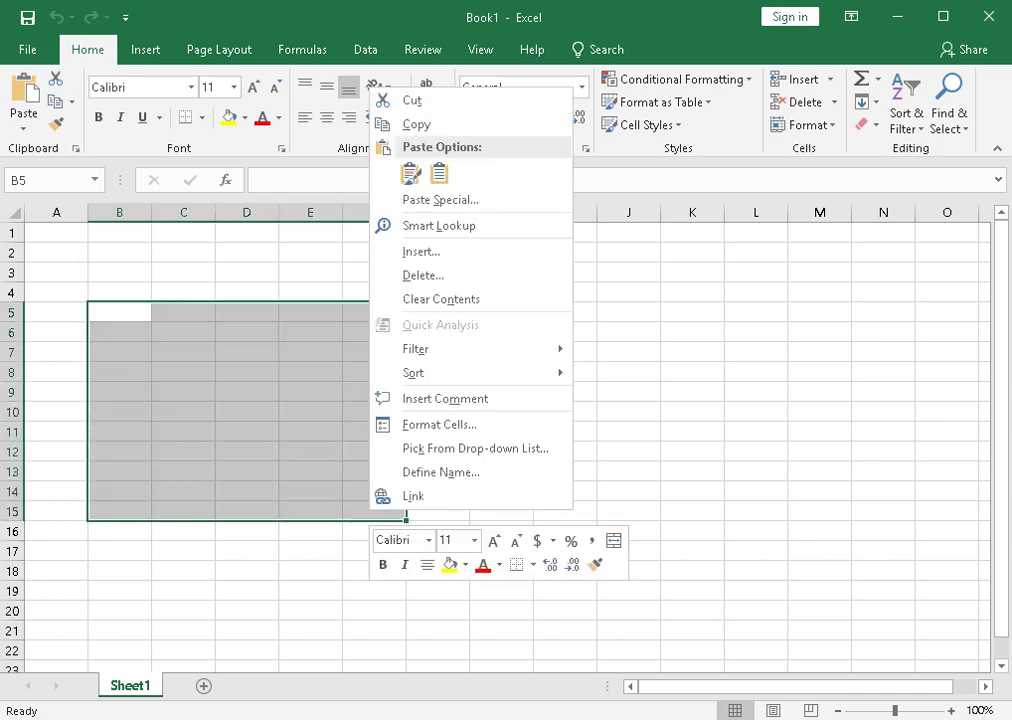
left_click(439, 424)
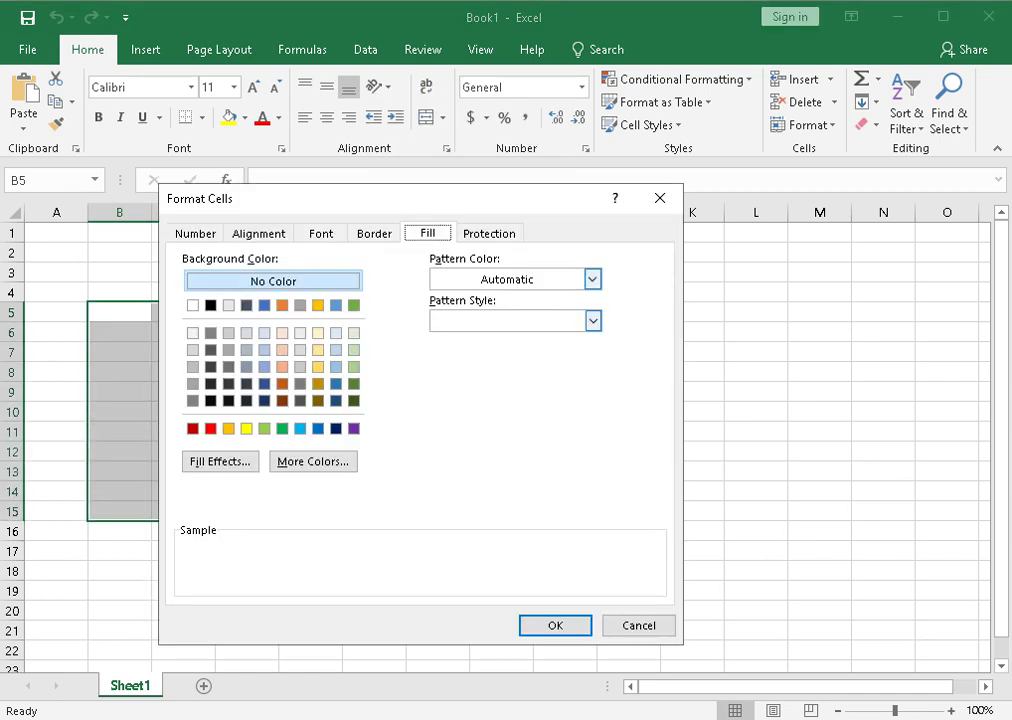
left_click(660, 198)
left_click(119, 392)
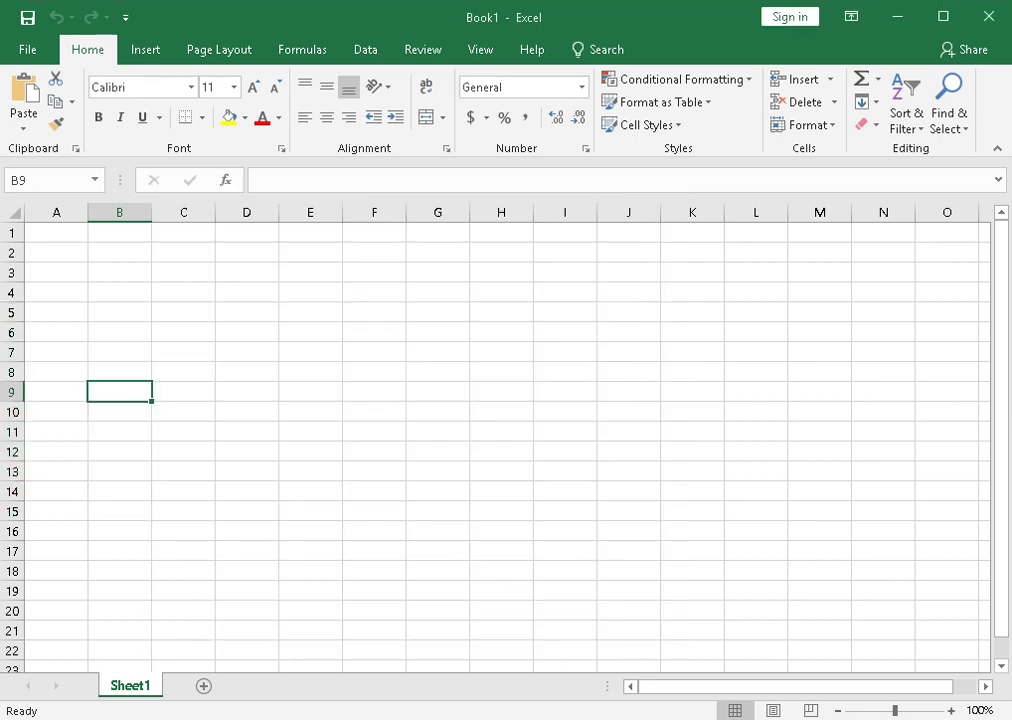
left_click(56, 212)
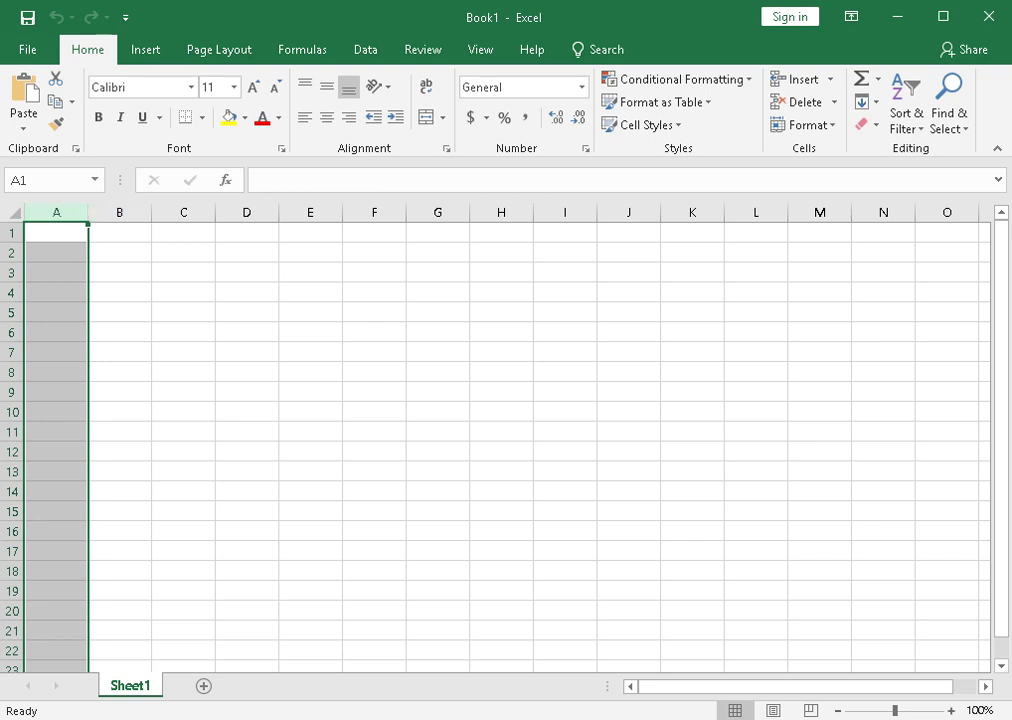
left_click(12, 232)
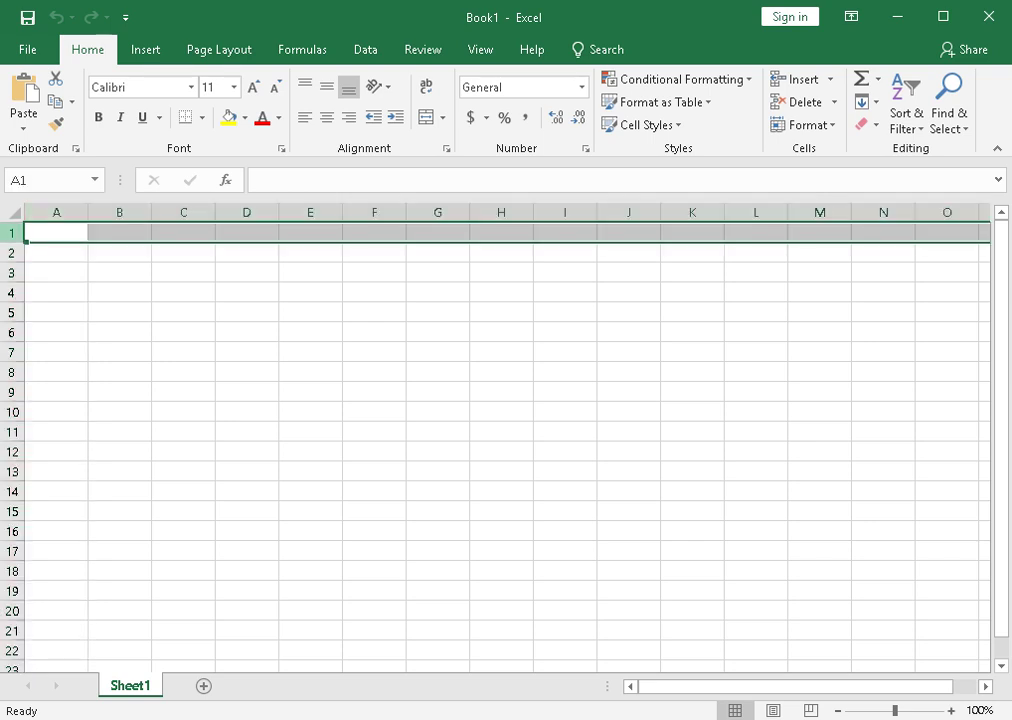
left_click(56, 212)
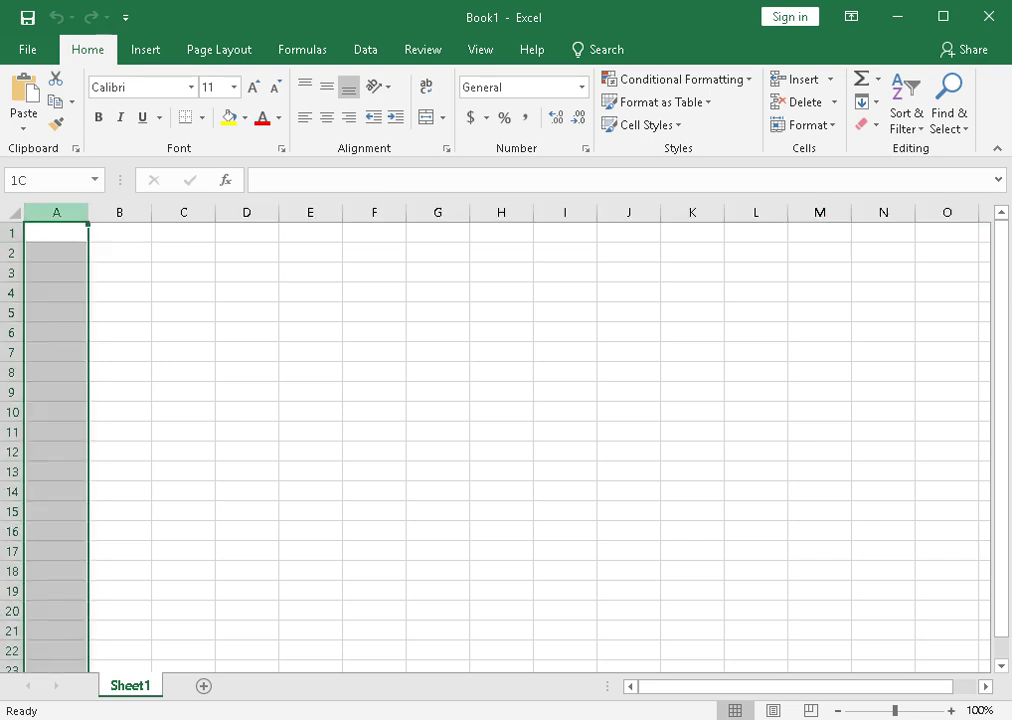
left_click(12, 232)
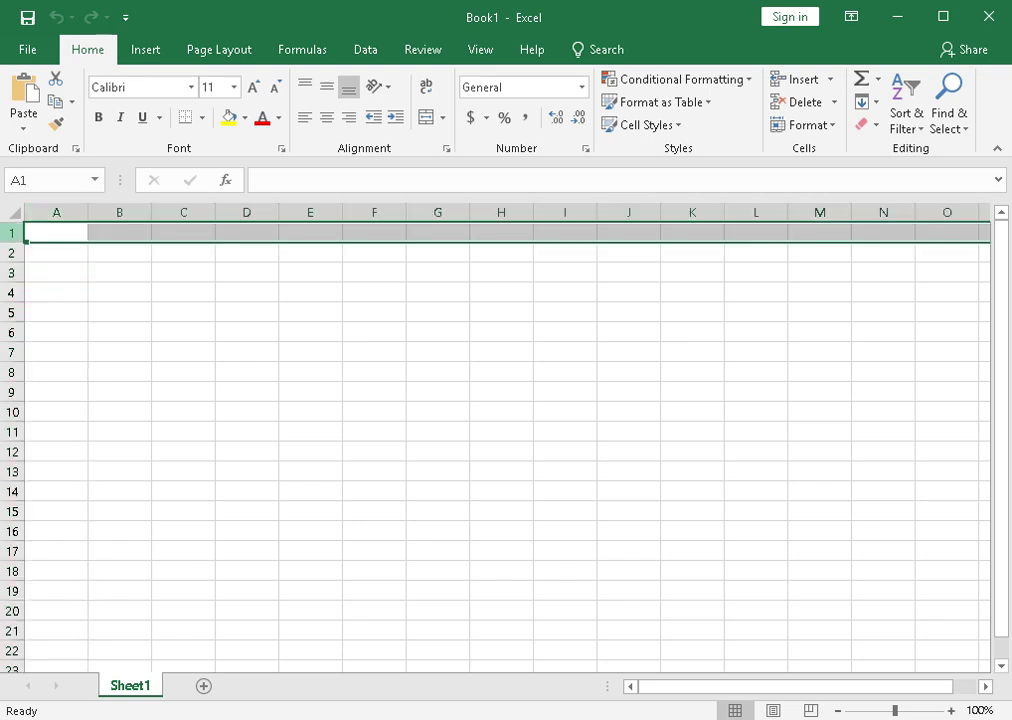
left_click(247, 292)
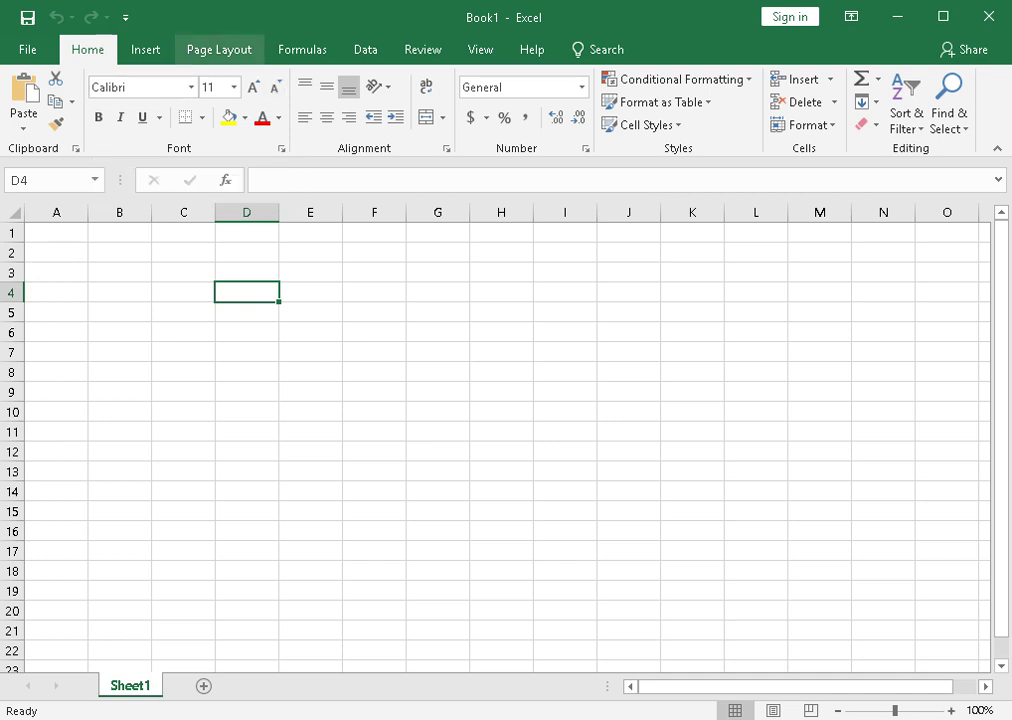
Step: Examine the Page Setup settings and the printer's Quick Setup properties, closing both dialogs without applying changes
left_click(219, 49)
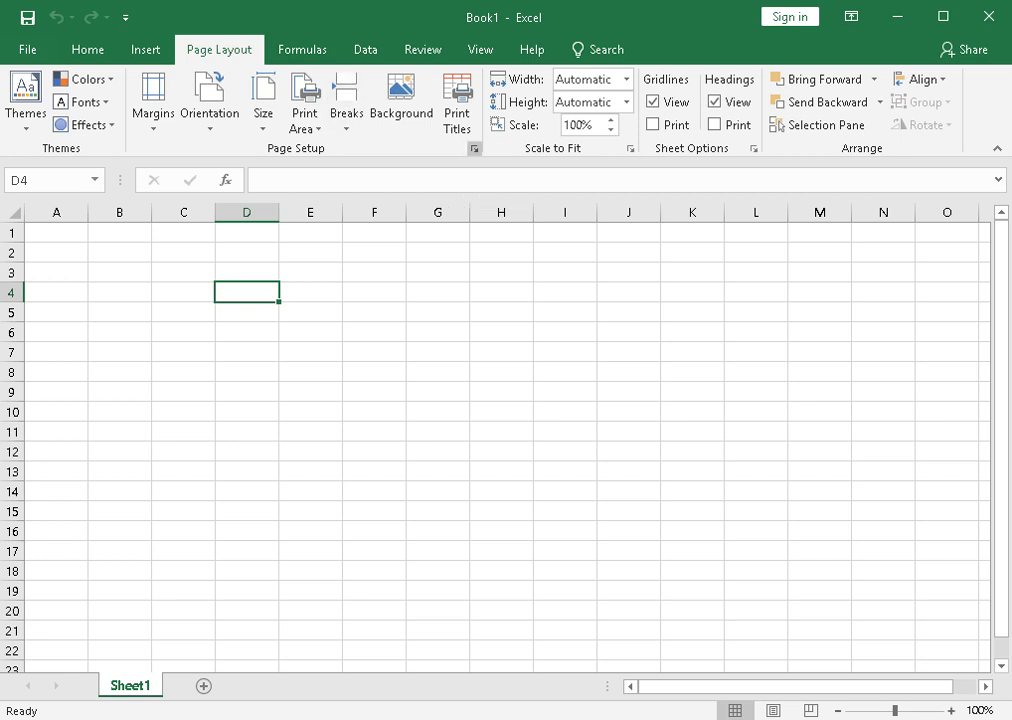
left_click(474, 149)
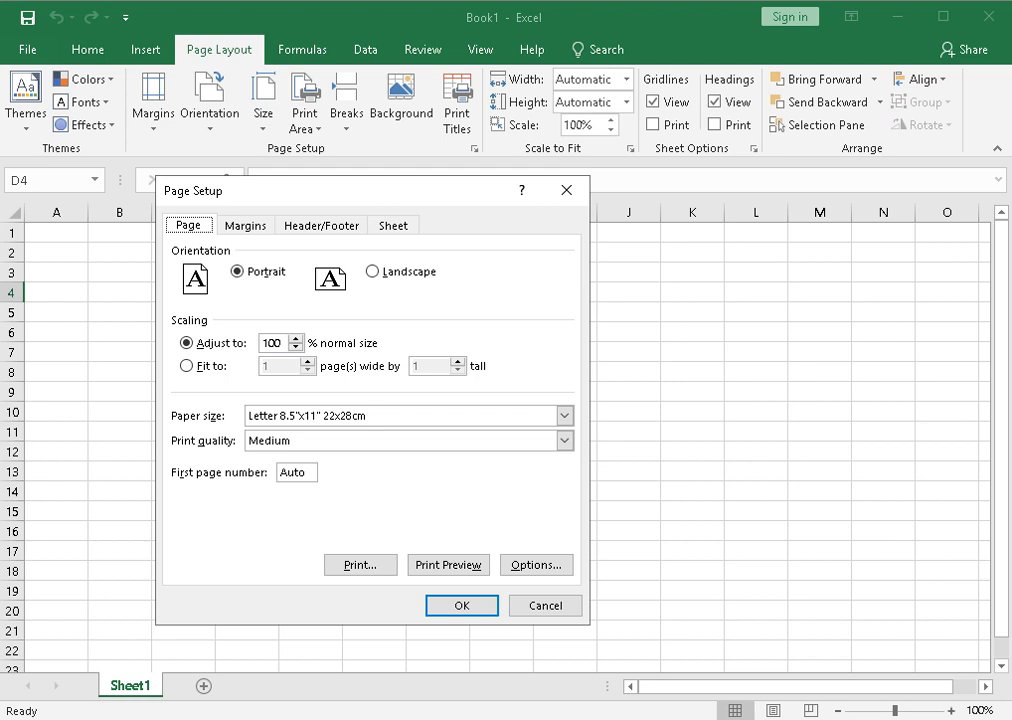
left_click(566, 190)
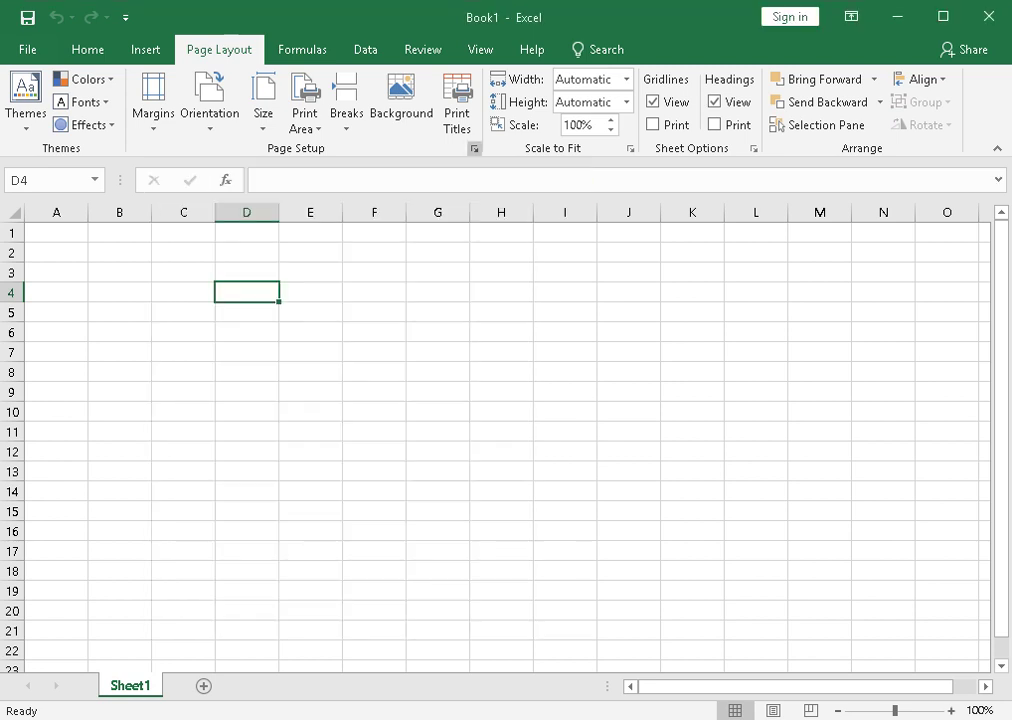
left_click(474, 149)
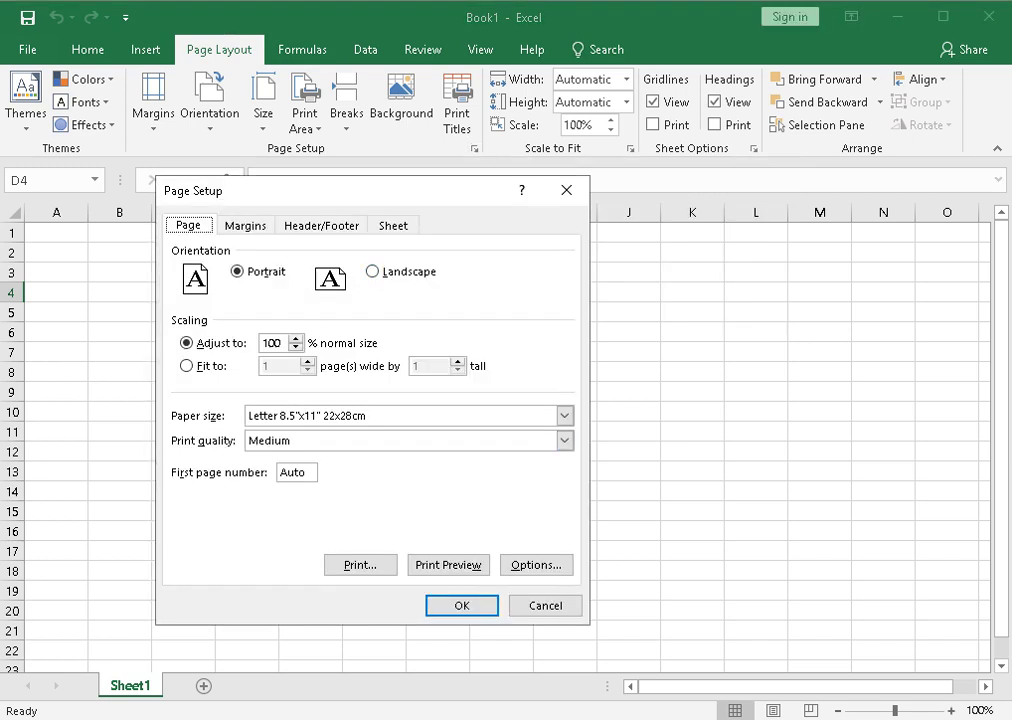
left_click(536, 565)
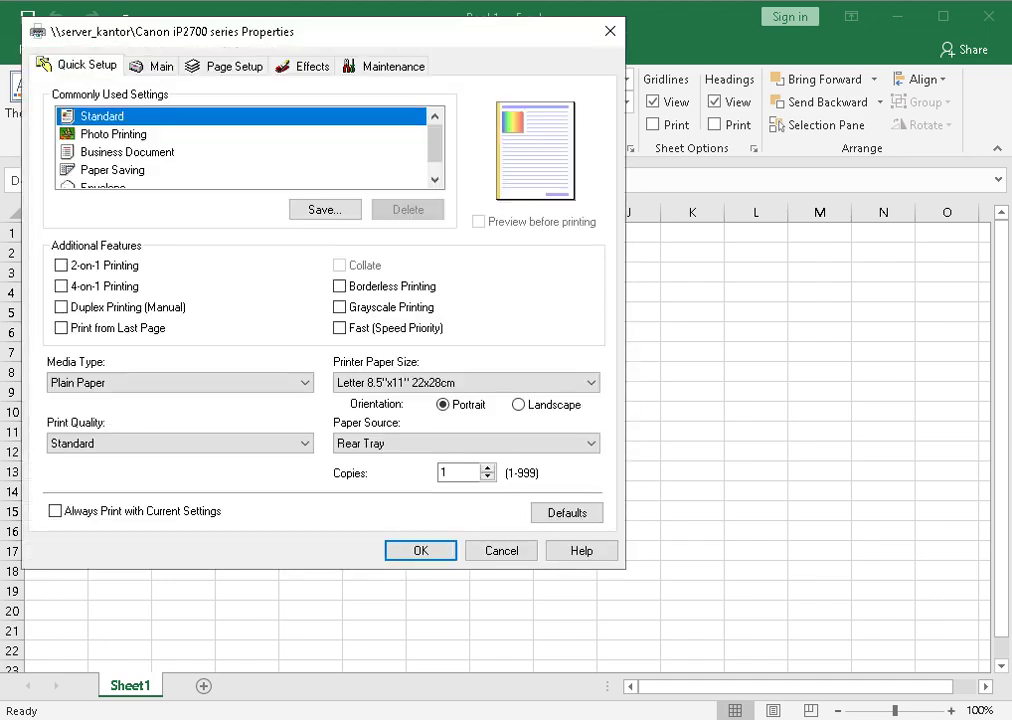
left_click_drag(254, 41, 328, 99)
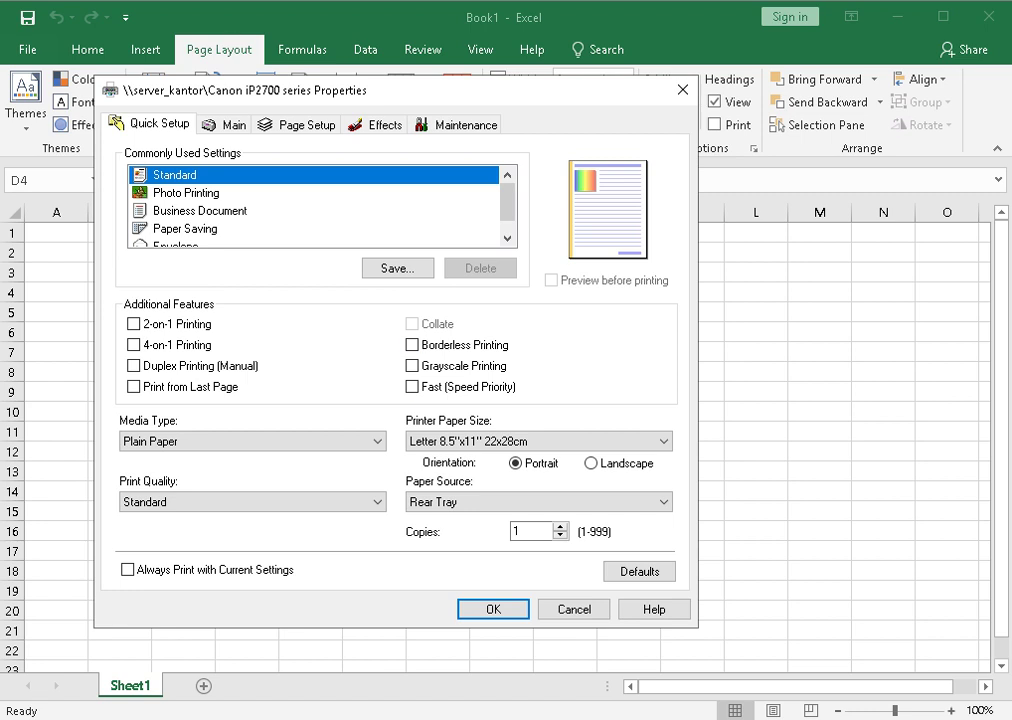
left_click_drag(347, 94, 436, 89)
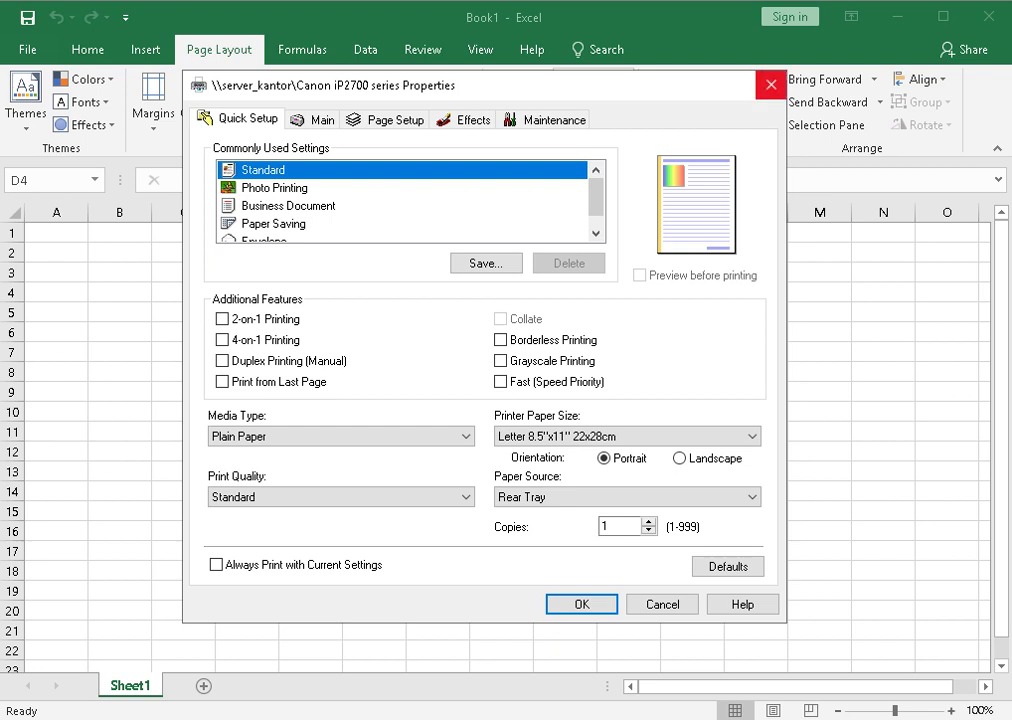
left_click(771, 85)
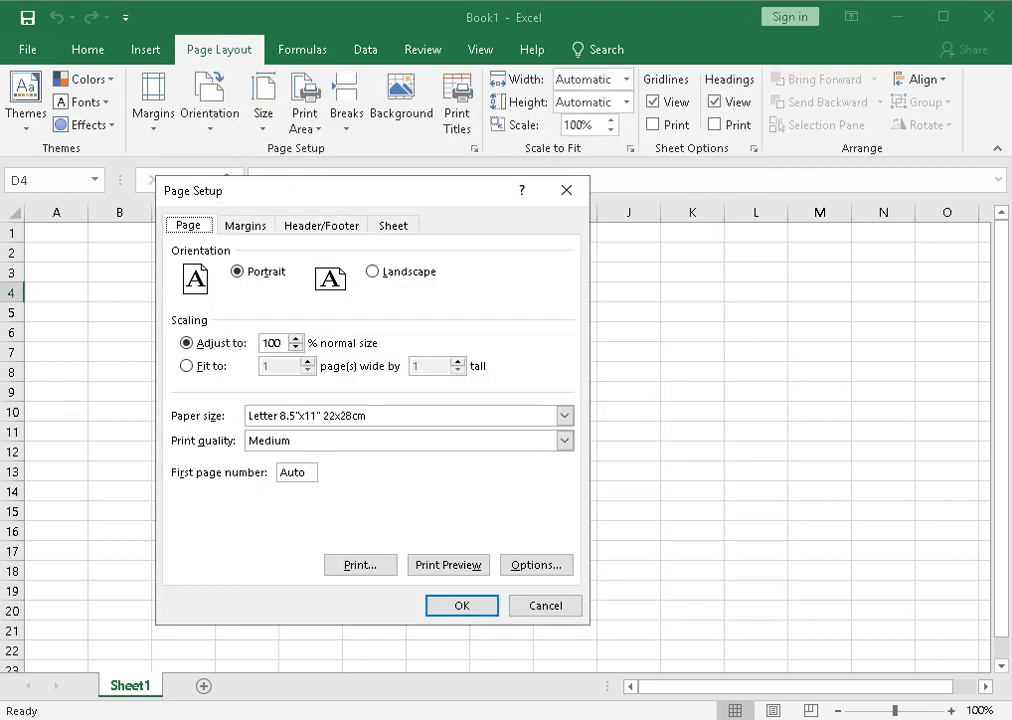
left_click(566, 190)
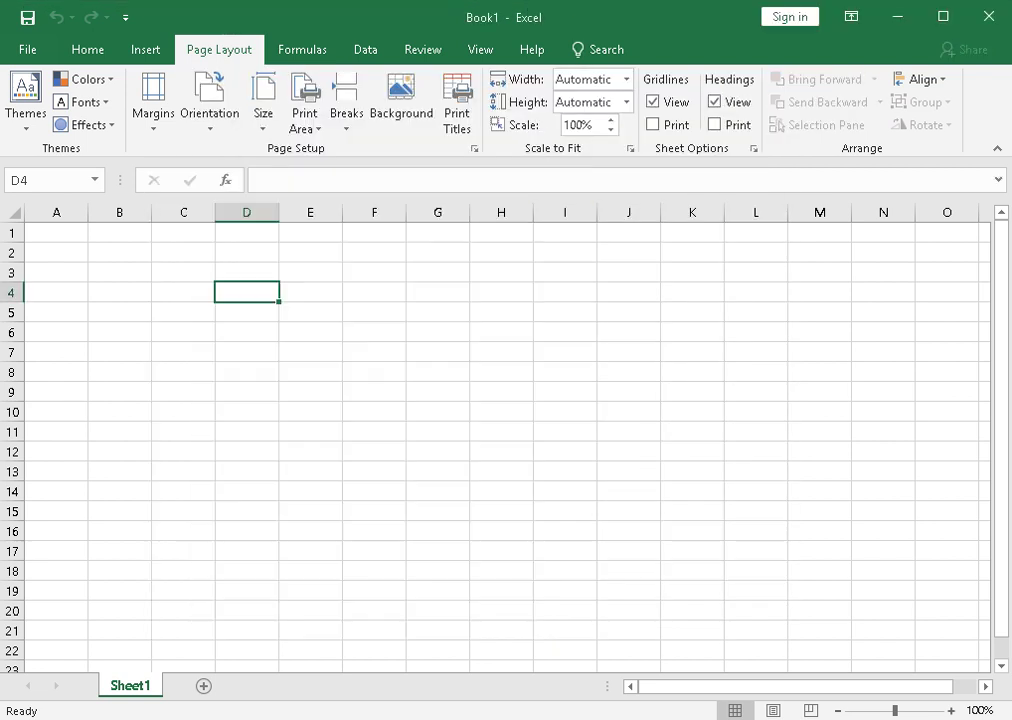
Step: Open the printer's properties from the Page Setup settings
left_click(474, 149)
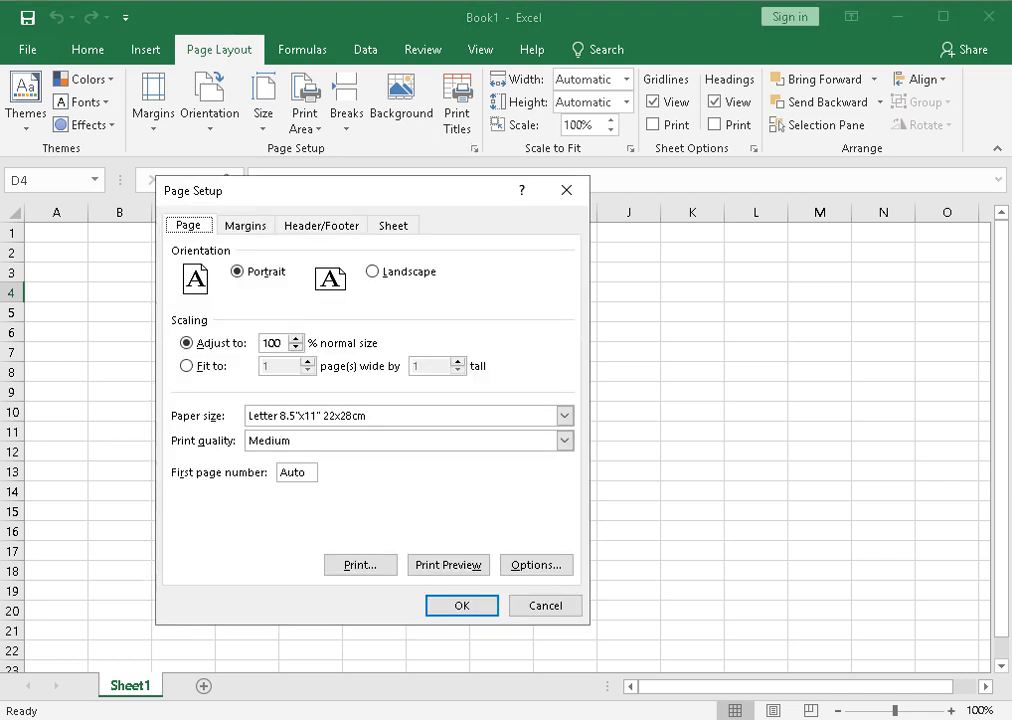
left_click_drag(264, 192, 237, 153)
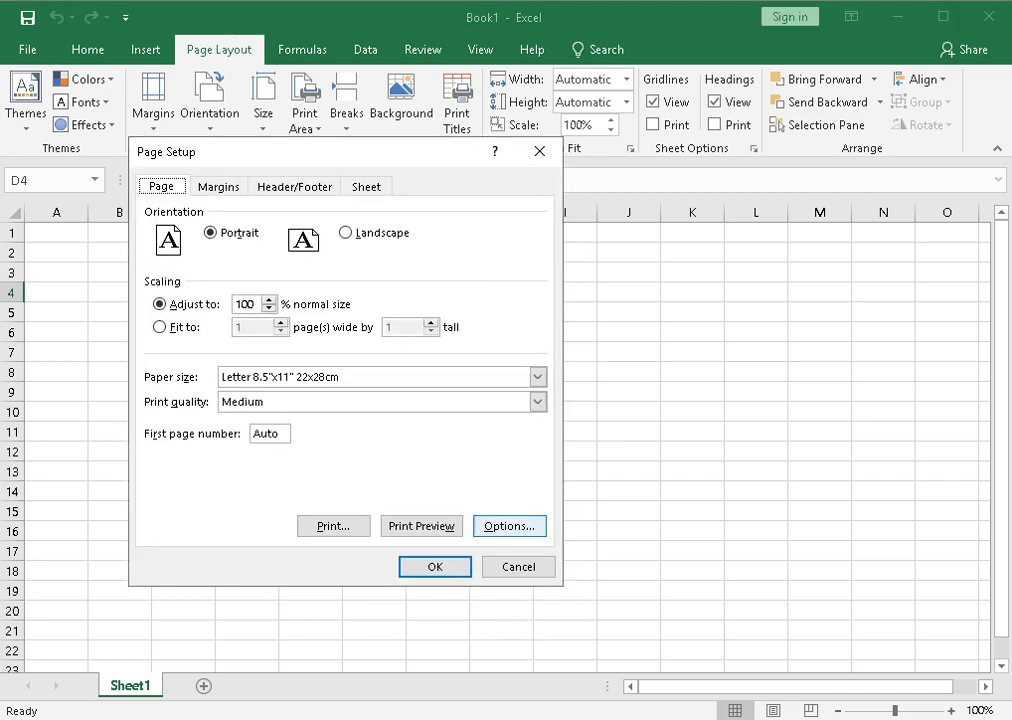
left_click(509, 526)
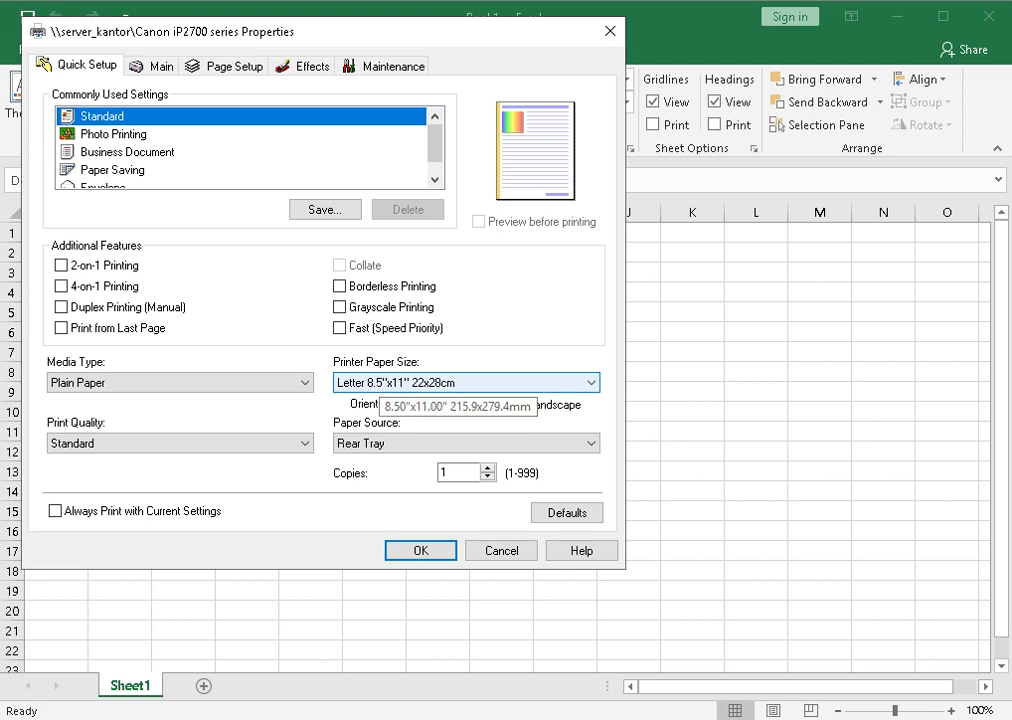
Step: Try a custom printer paper size in millimetres, cancel it and set the paper size to A4 instead
left_click(380, 382)
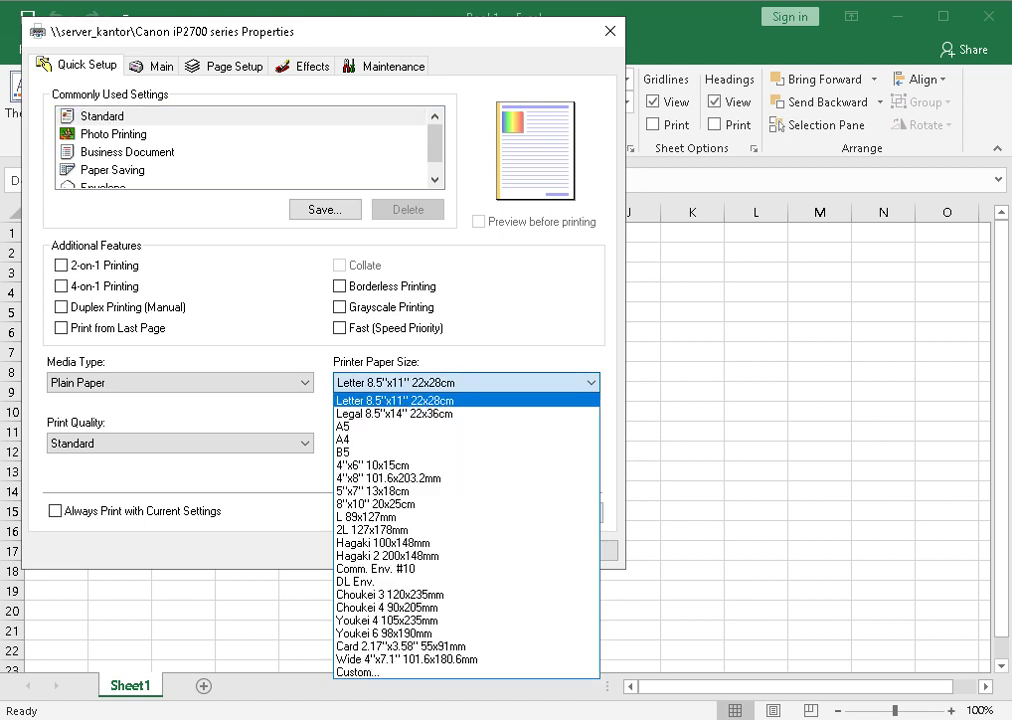
left_click(466, 382)
left_click(466, 382)
left_click(466, 382)
left_click(466, 382)
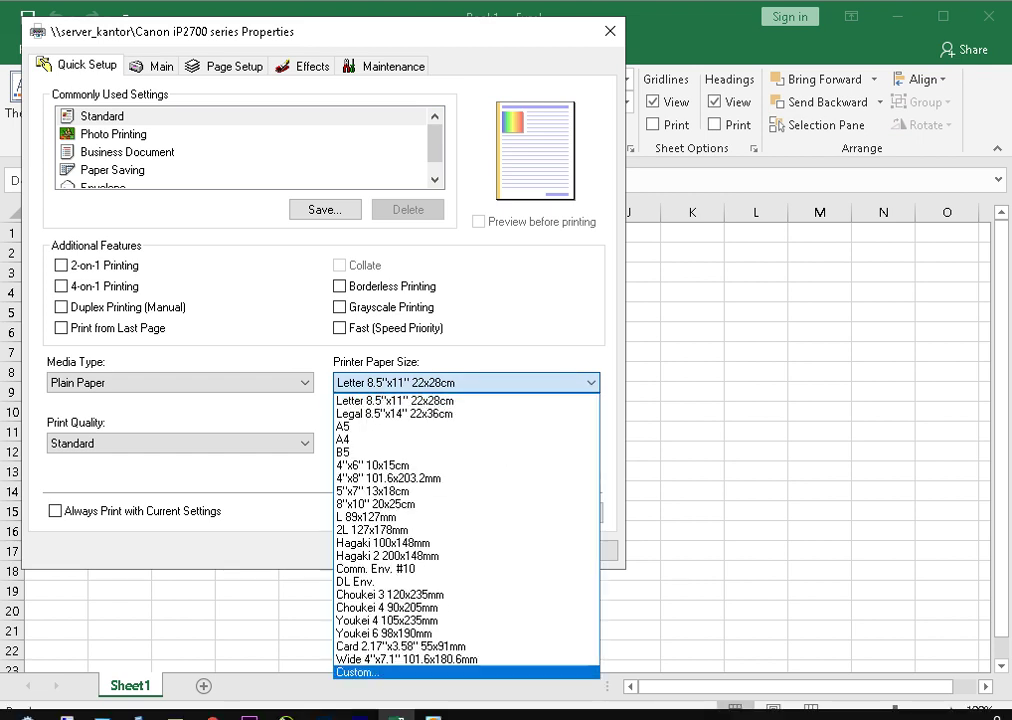
key("Down")
key("Return")
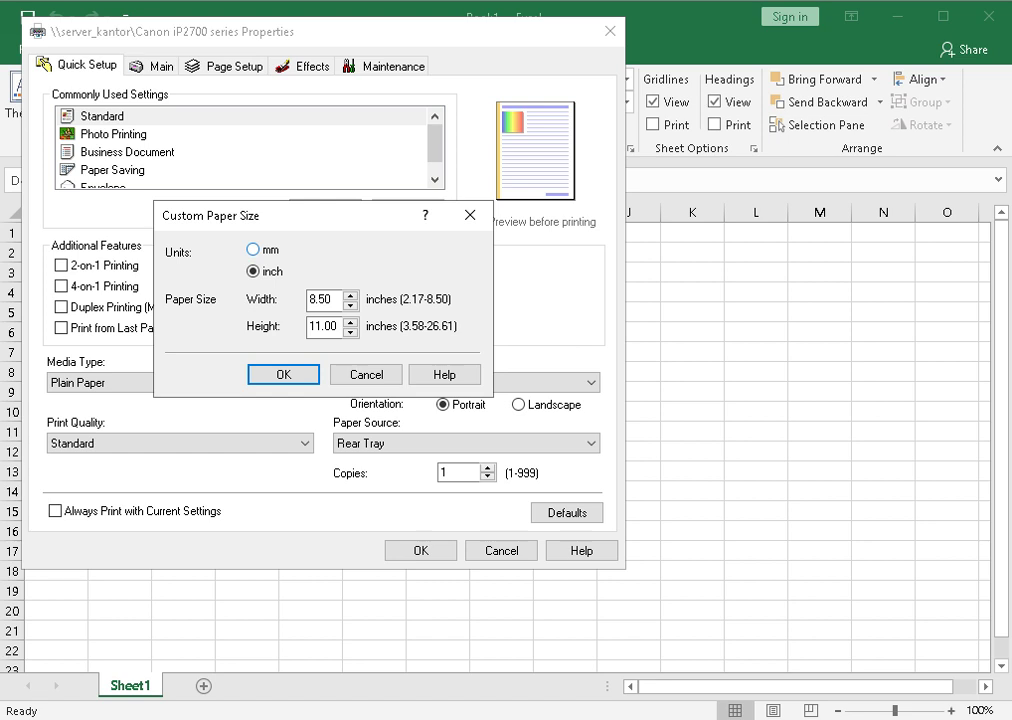
left_click(254, 250)
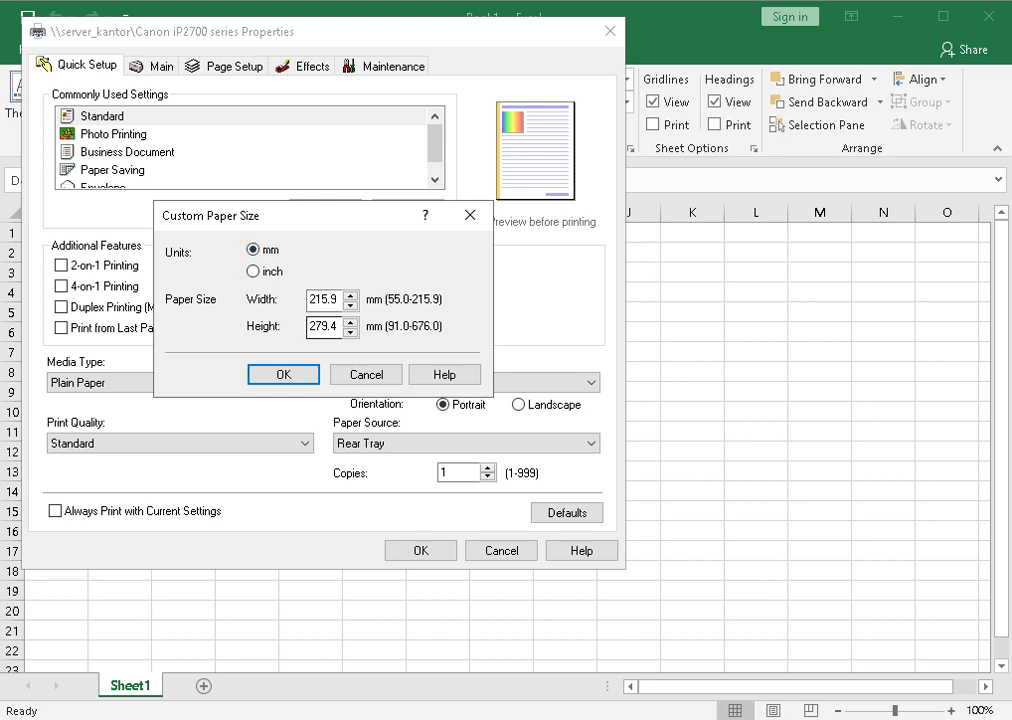
left_click(366, 375)
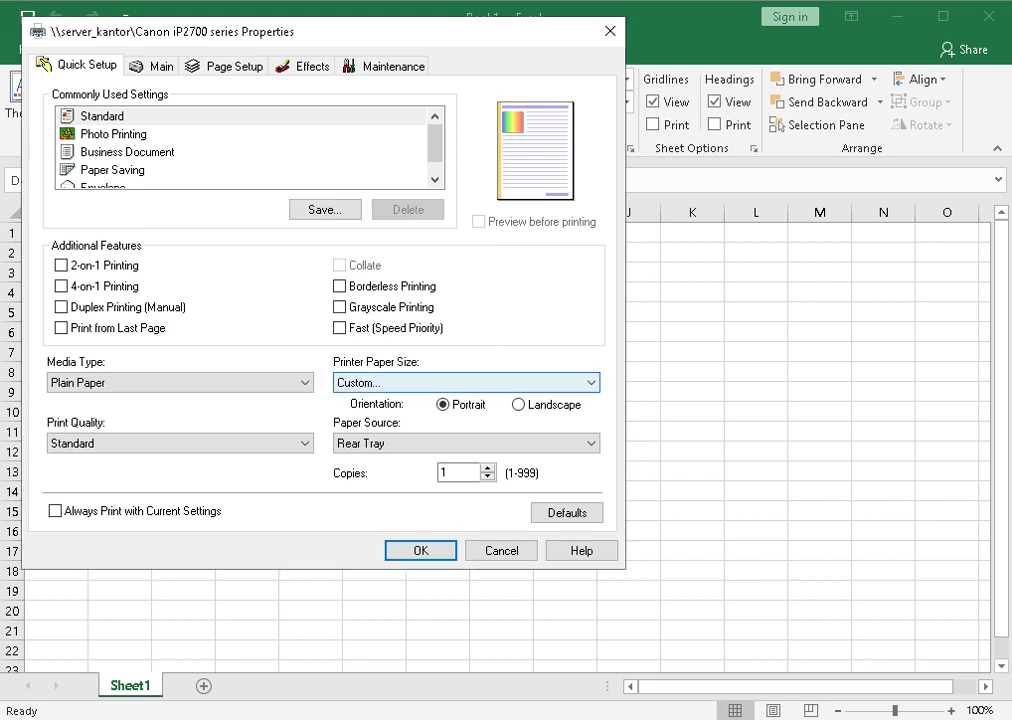
left_click(440, 383)
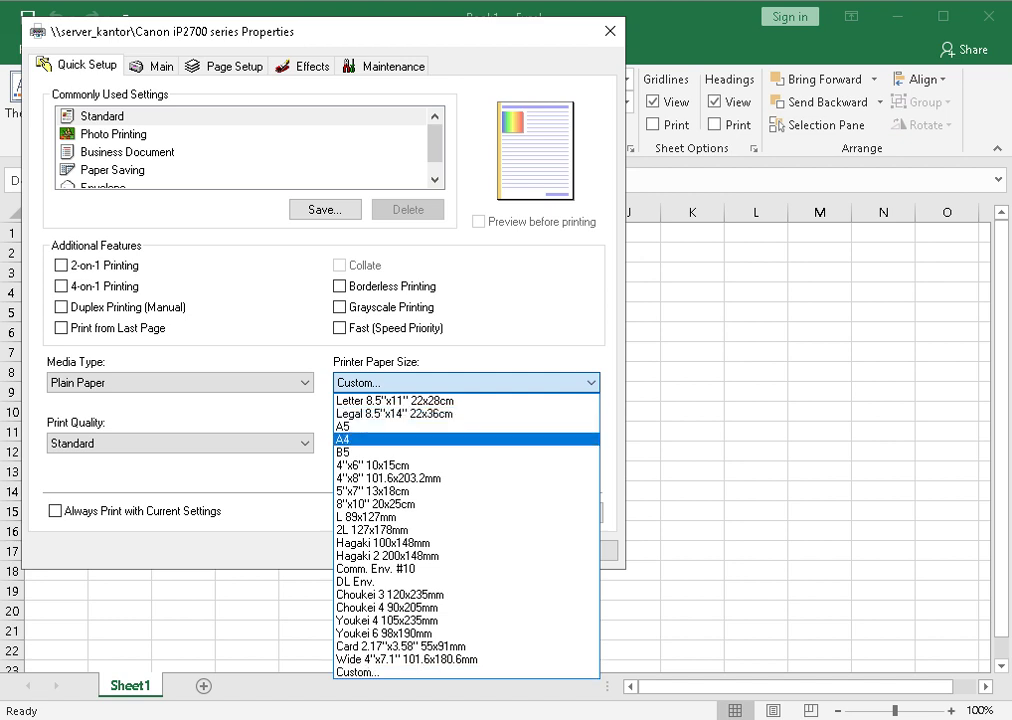
left_click(430, 439)
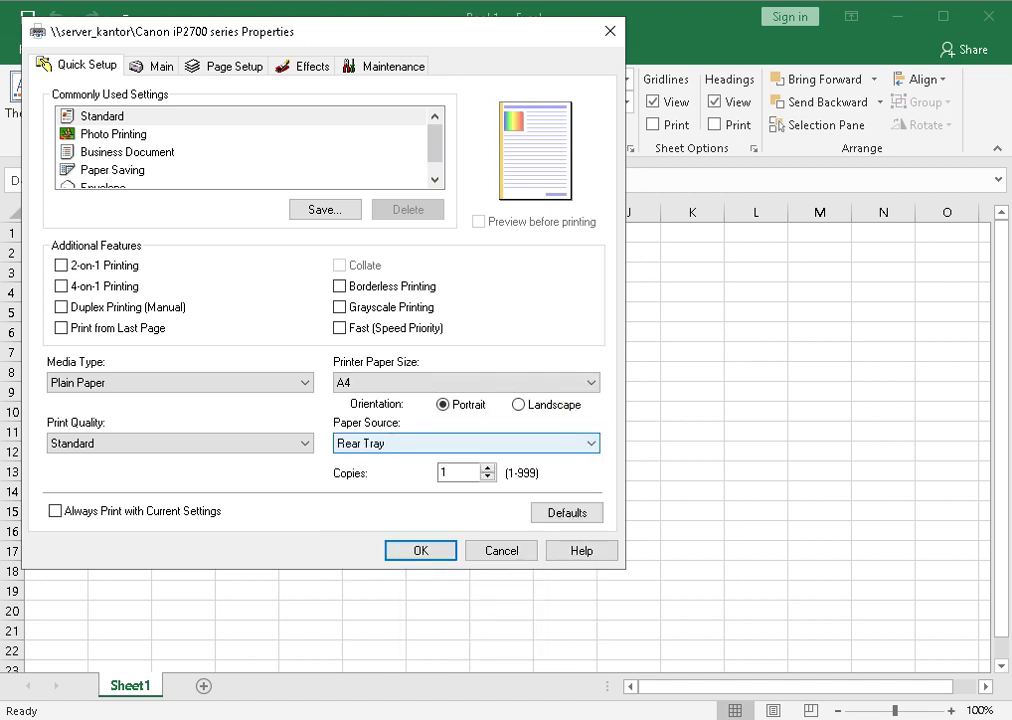
Step: Define a custom printer paper size in millimetres, removing the width's decimal part and setting the height to 330 mm
left_click(440, 383)
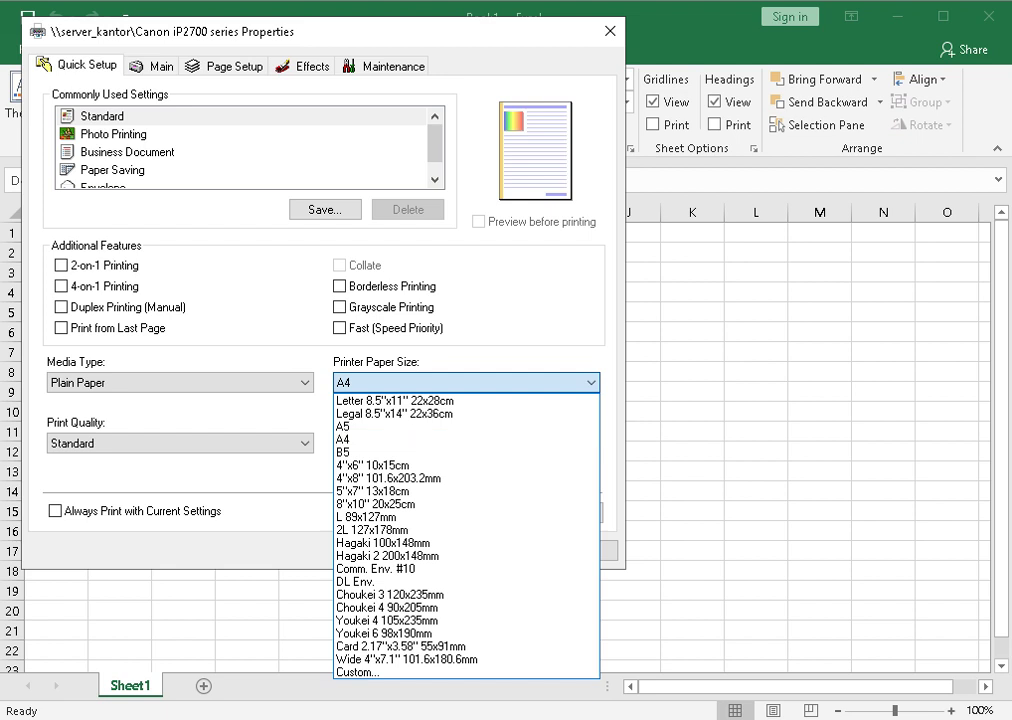
left_click(380, 672)
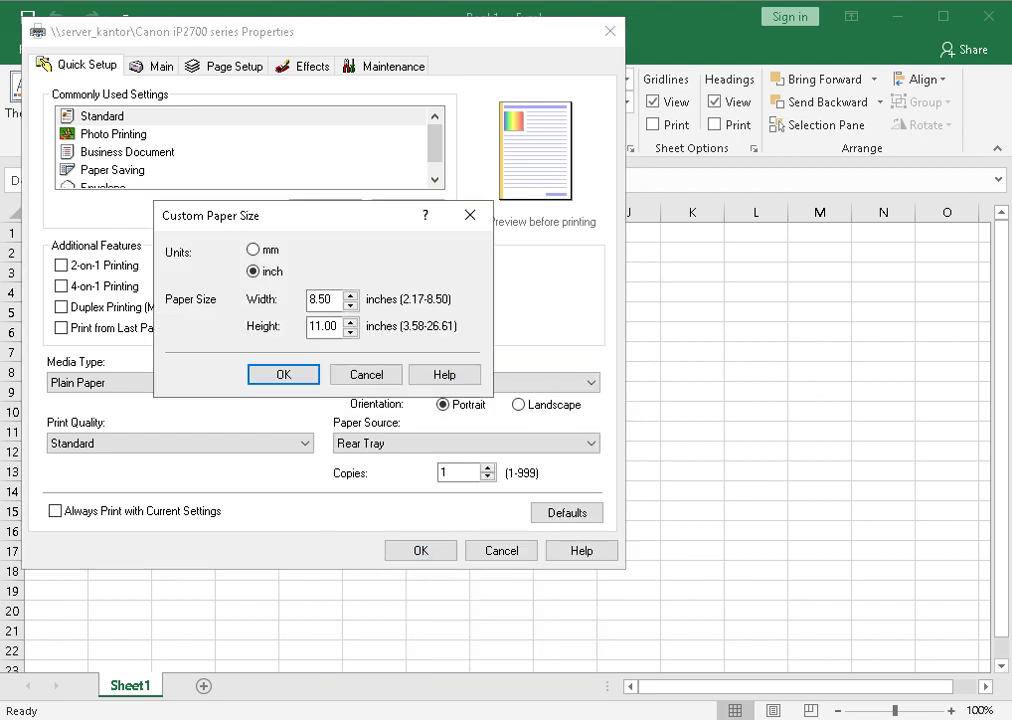
left_click(254, 250)
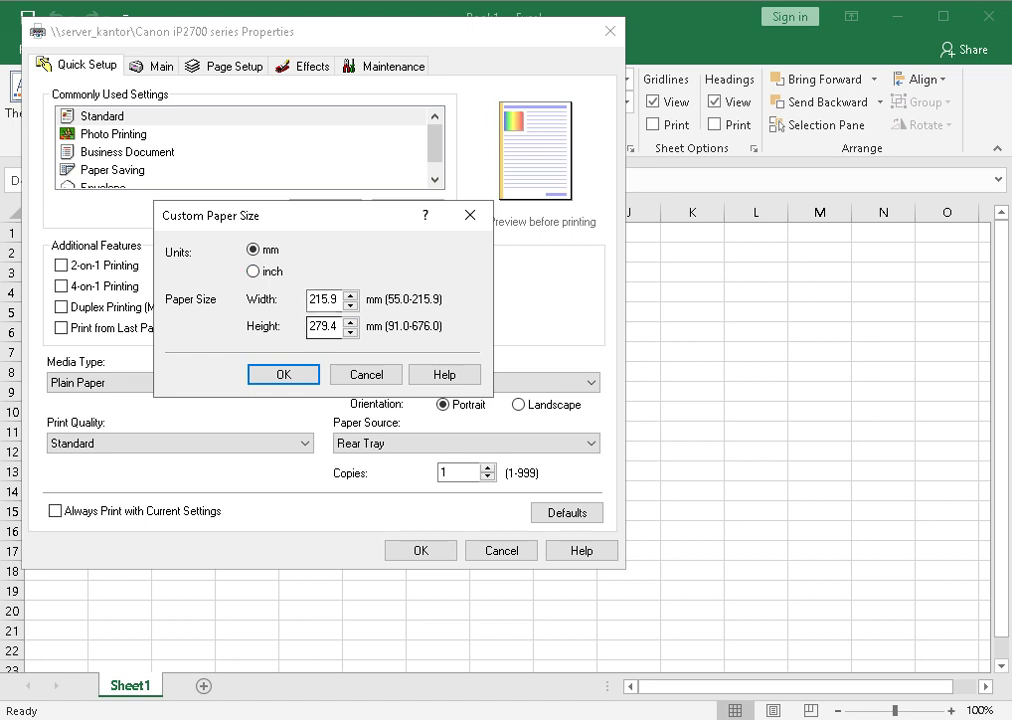
key("BackSpace")
key("BackSpace")
key("BackSpace")
key("BackSpace")
key("BackSpace")
type("330")
left_click(337, 300)
key("BackSpace")
key("BackSpace")
key("Return")
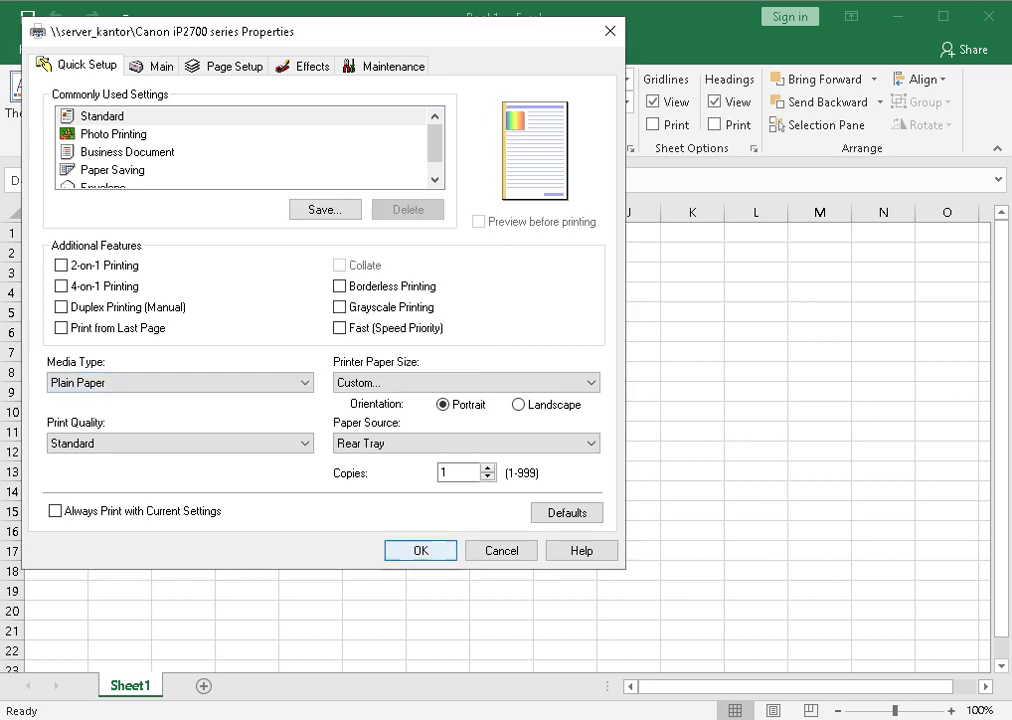
Step: Apply the printer properties, check the page margins and confirm the Page Setup settings
left_click(421, 551)
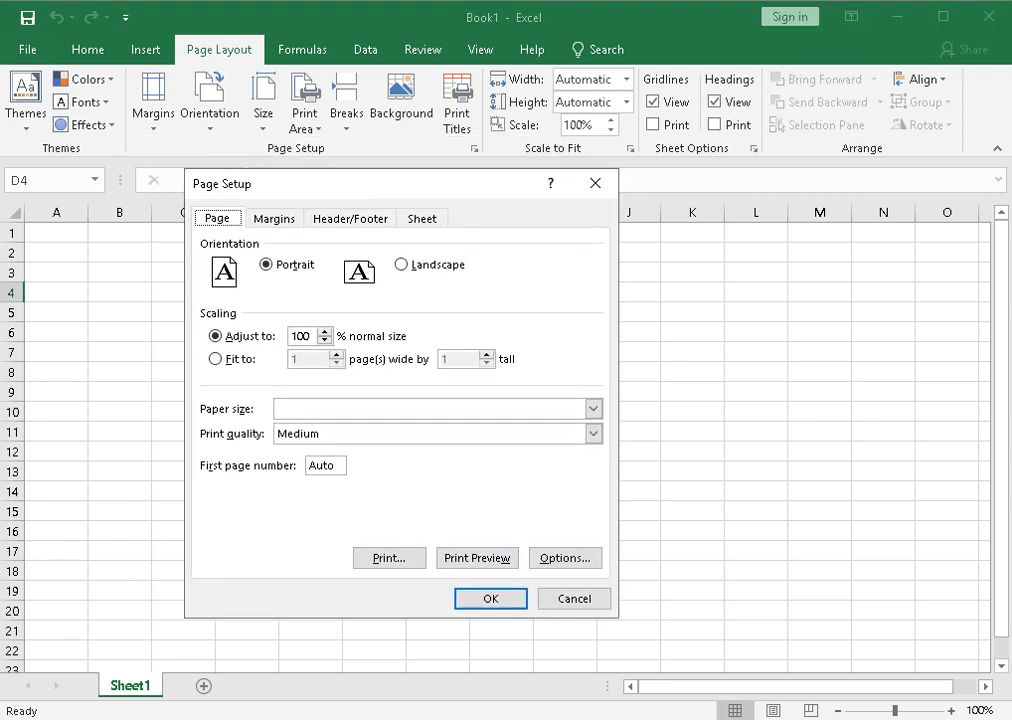
left_click(274, 218)
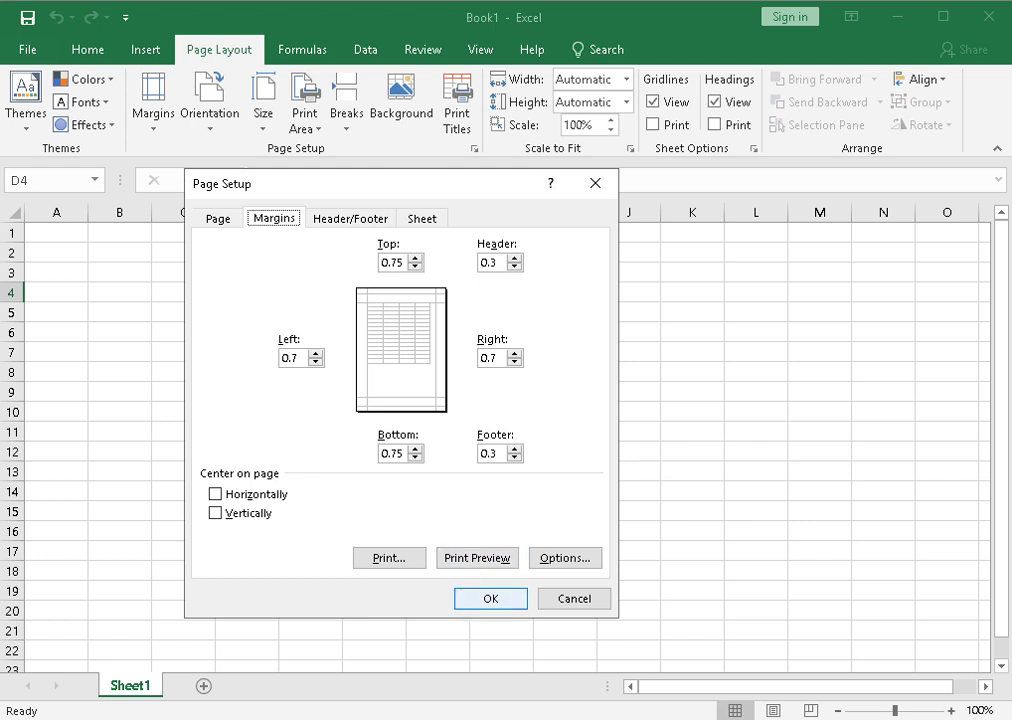
left_click(491, 598)
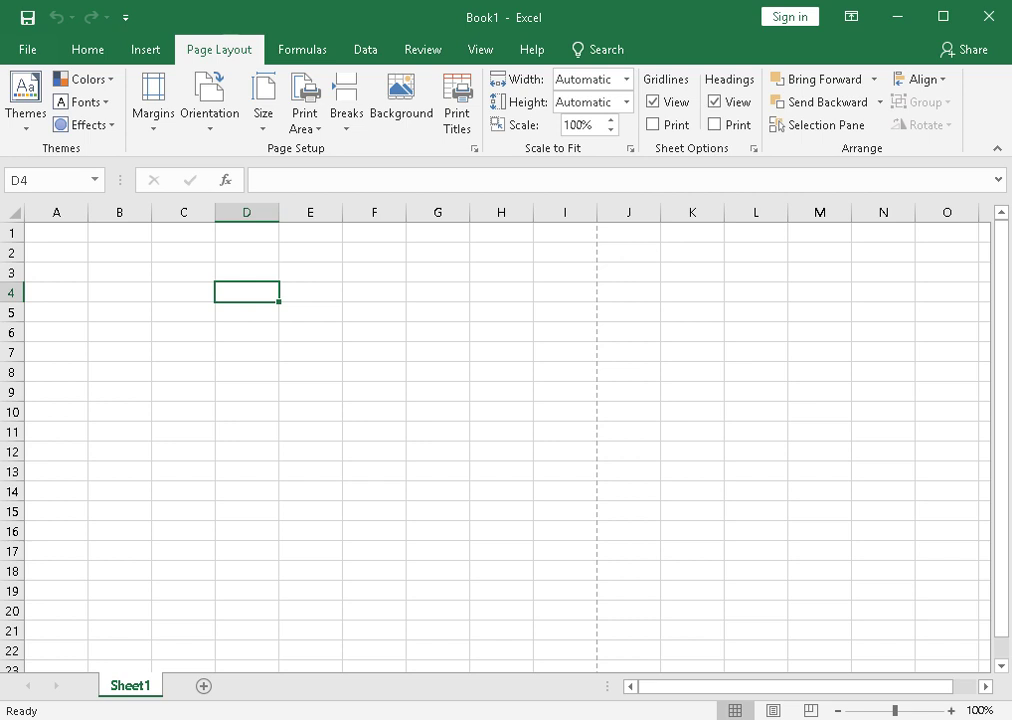
Step: Zoom the sheet out to 41% and examine how the dashed page break lines divide it into printed pages
left_click_drag(895, 711, 864, 711)
left_click(131, 510)
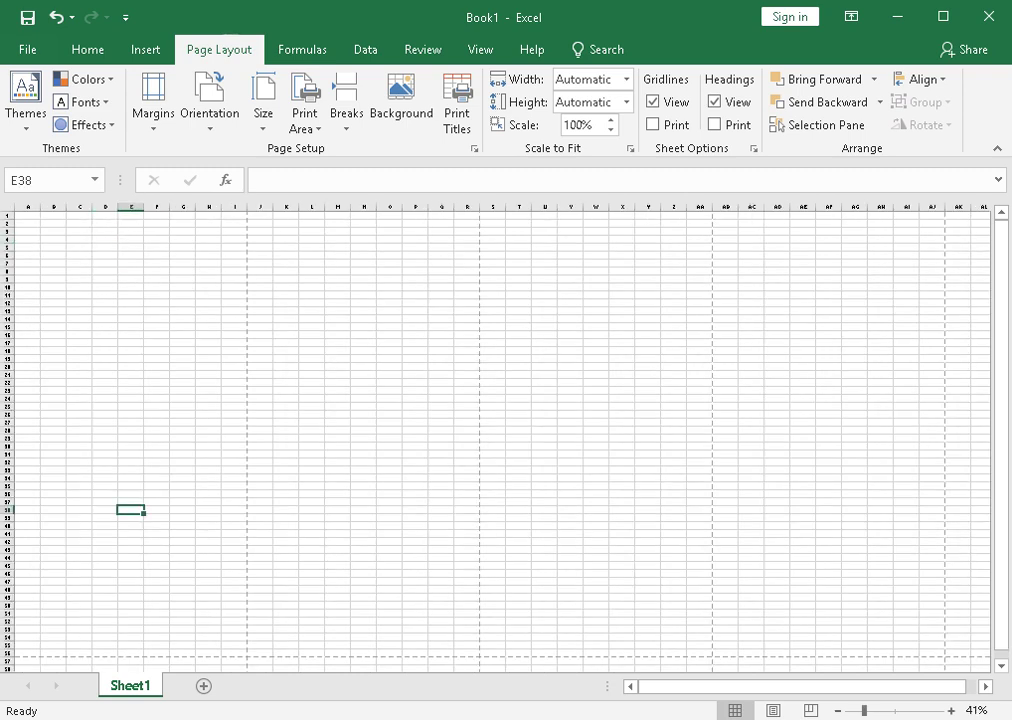
left_click(131, 382)
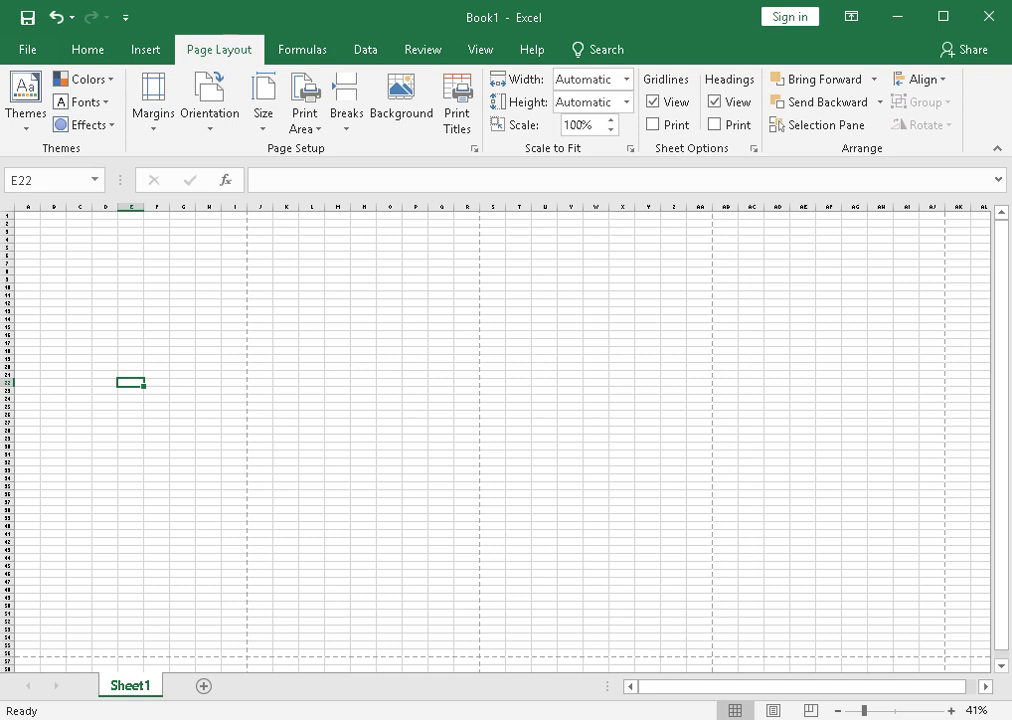
left_click(311, 446)
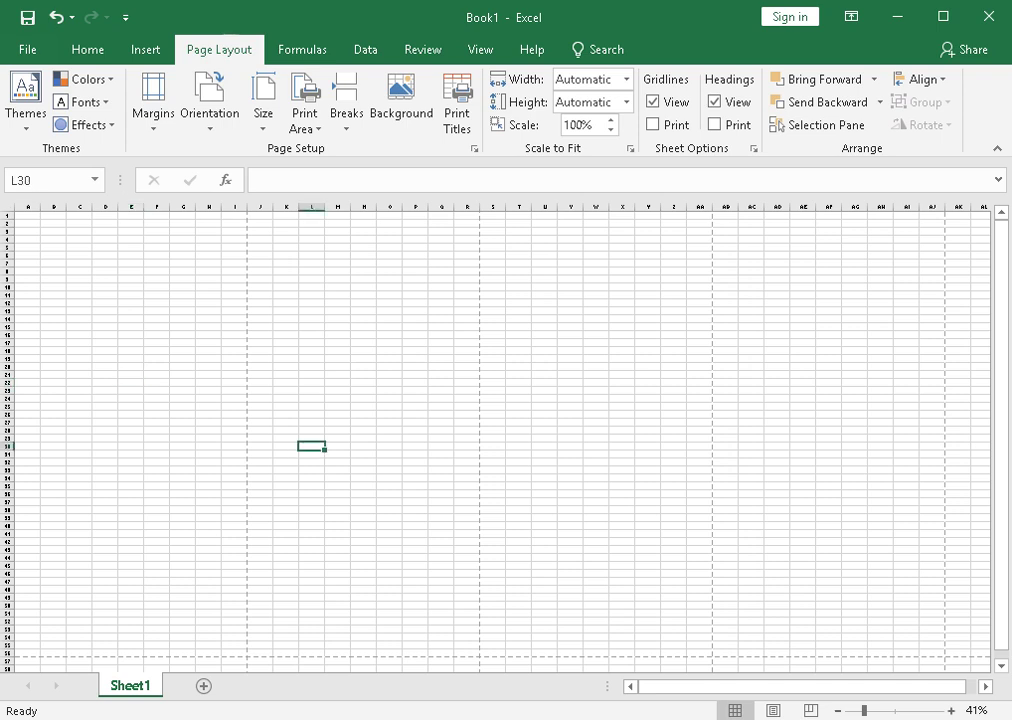
left_click(208, 406)
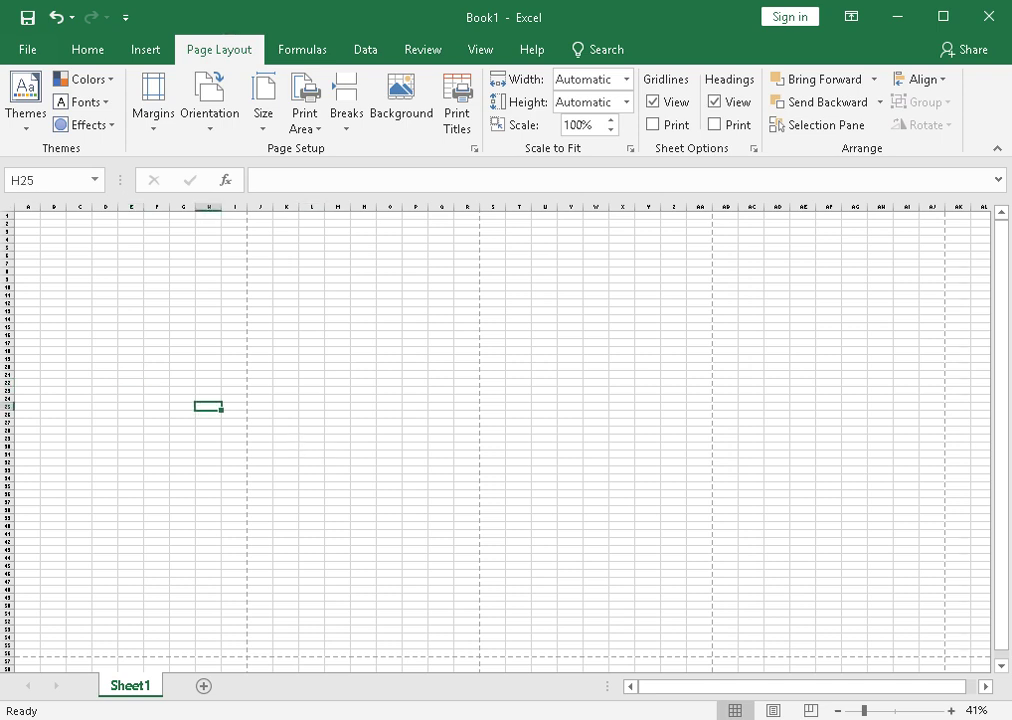
left_click(156, 335)
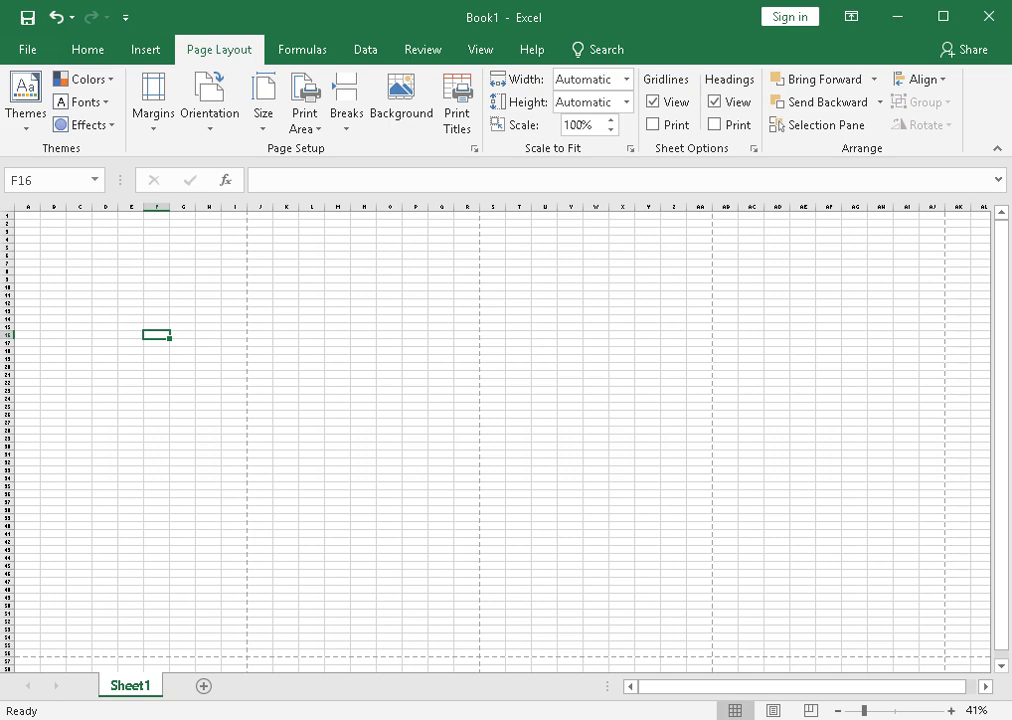
left_click(234, 319)
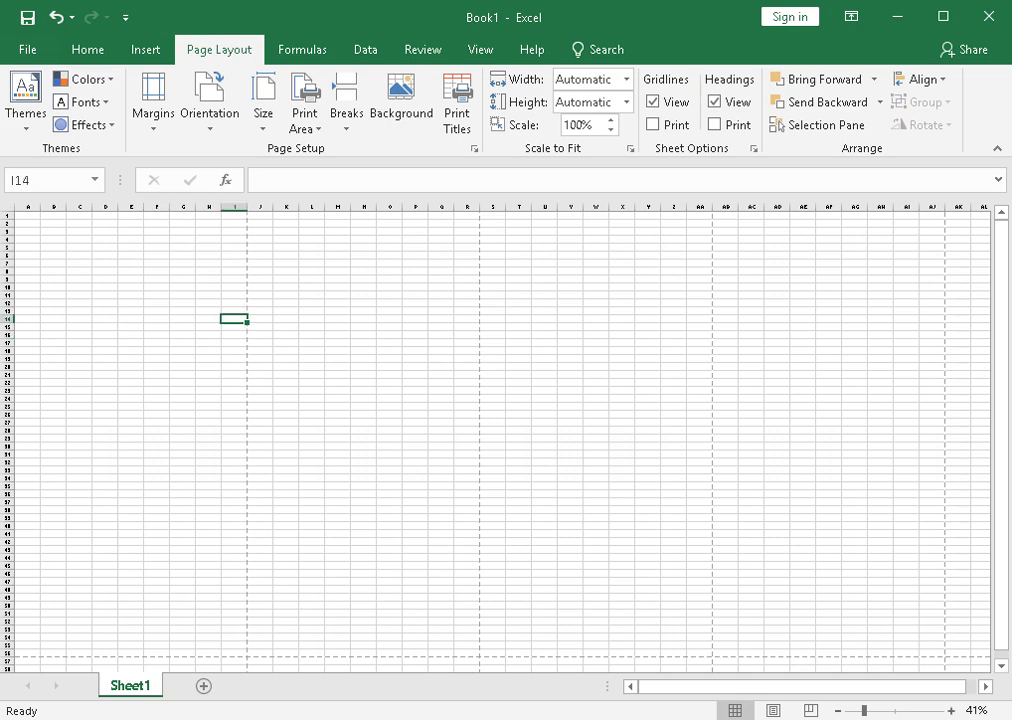
Step: Zoom the sheet in to 87% and examine the vertical page break between columns I and J
scroll(716, 552, "up", 3)
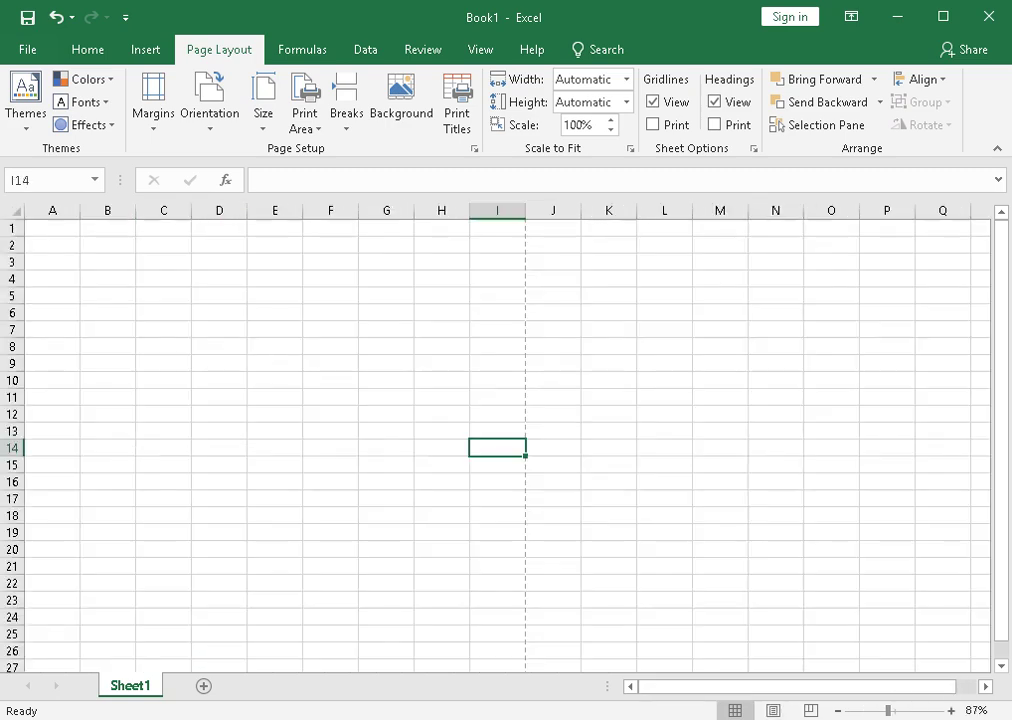
left_click(1002, 488)
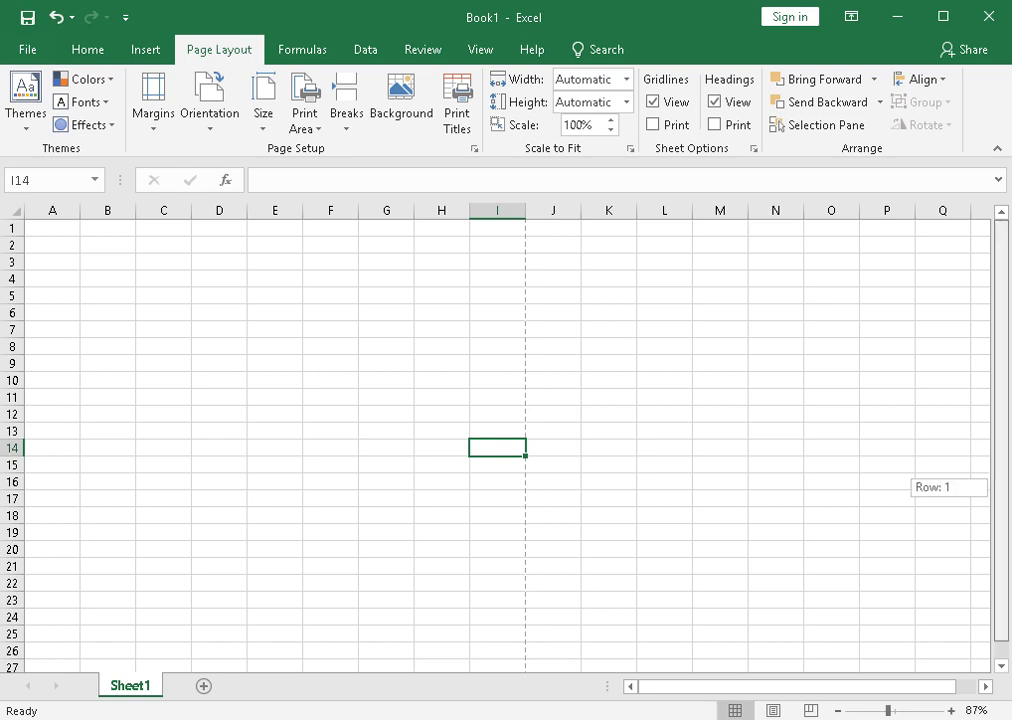
double_click(497, 380)
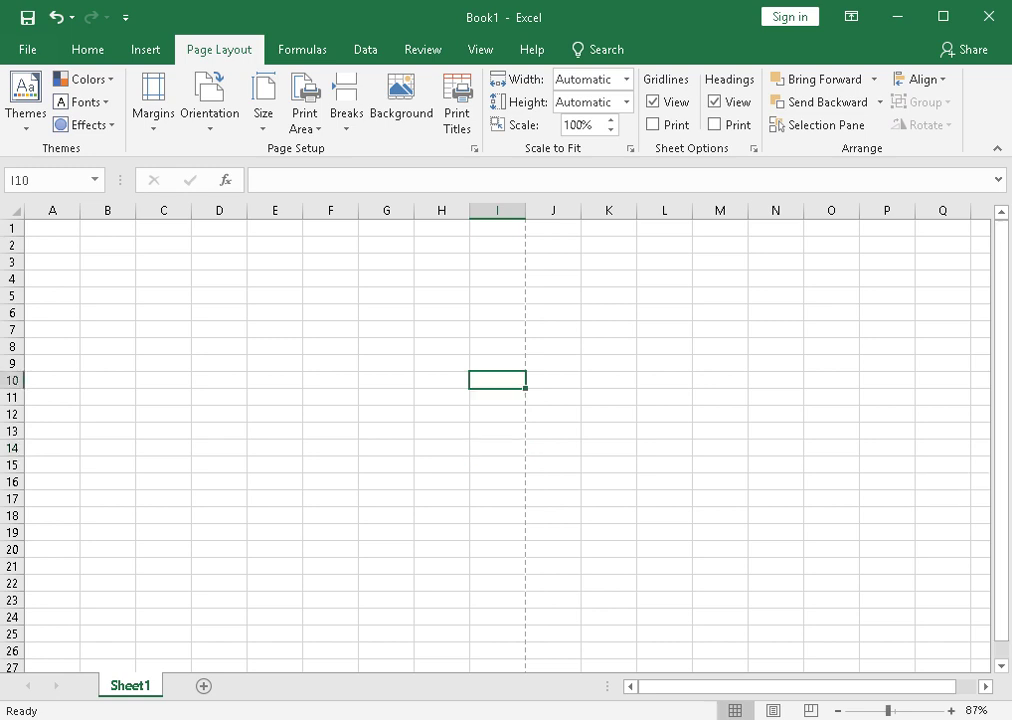
left_click(497, 414)
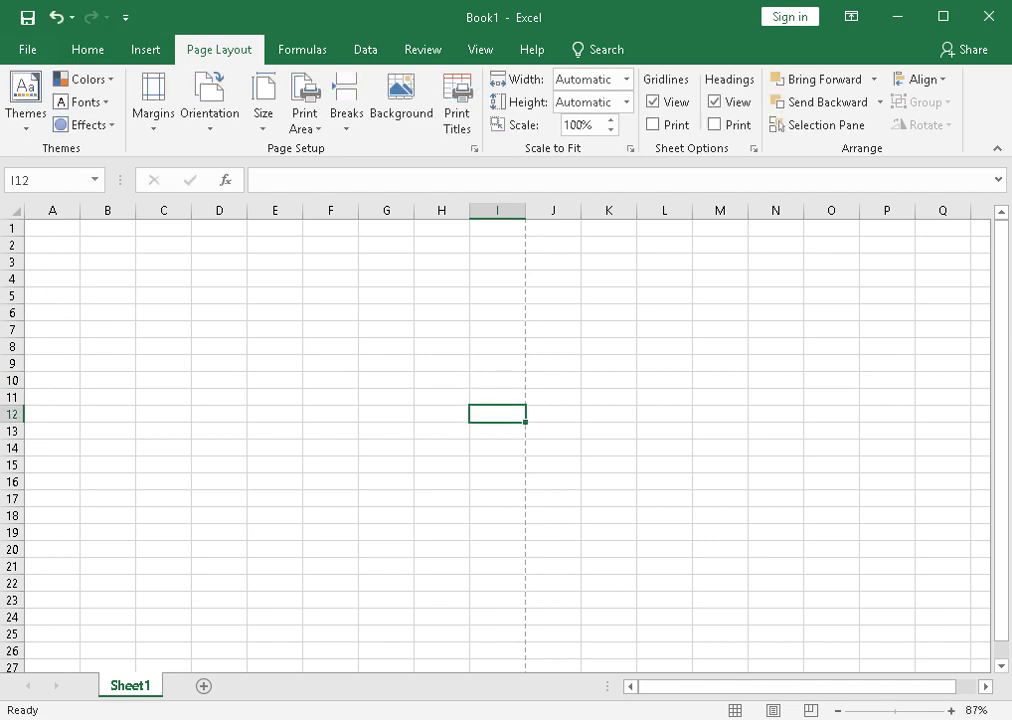
left_click_drag(497, 380, 553, 380)
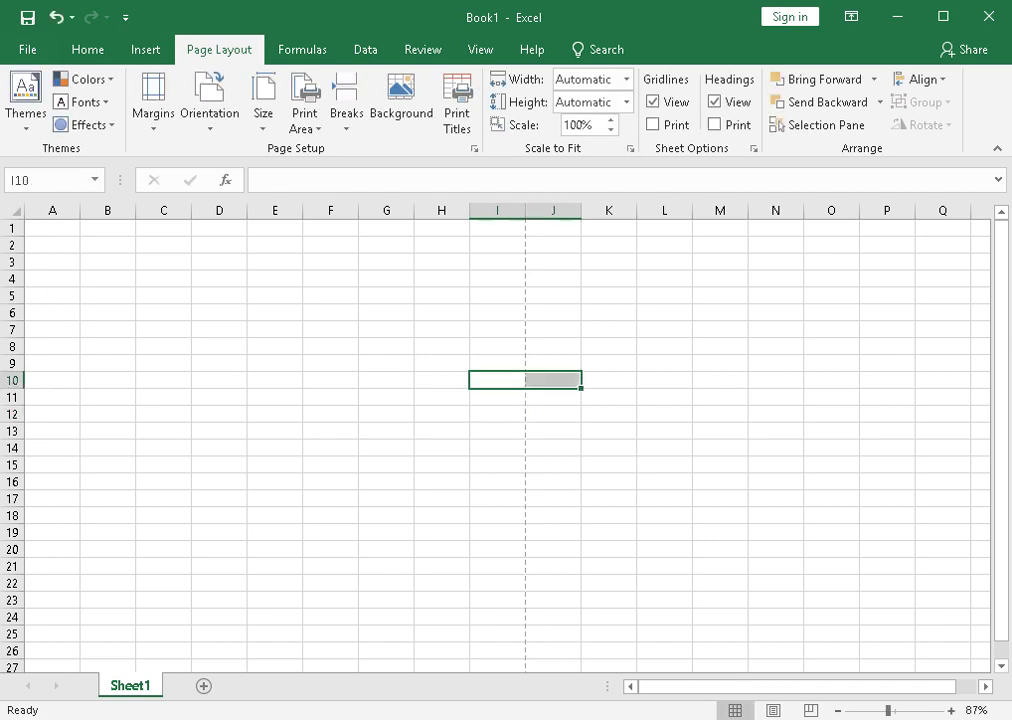
left_click(497, 346)
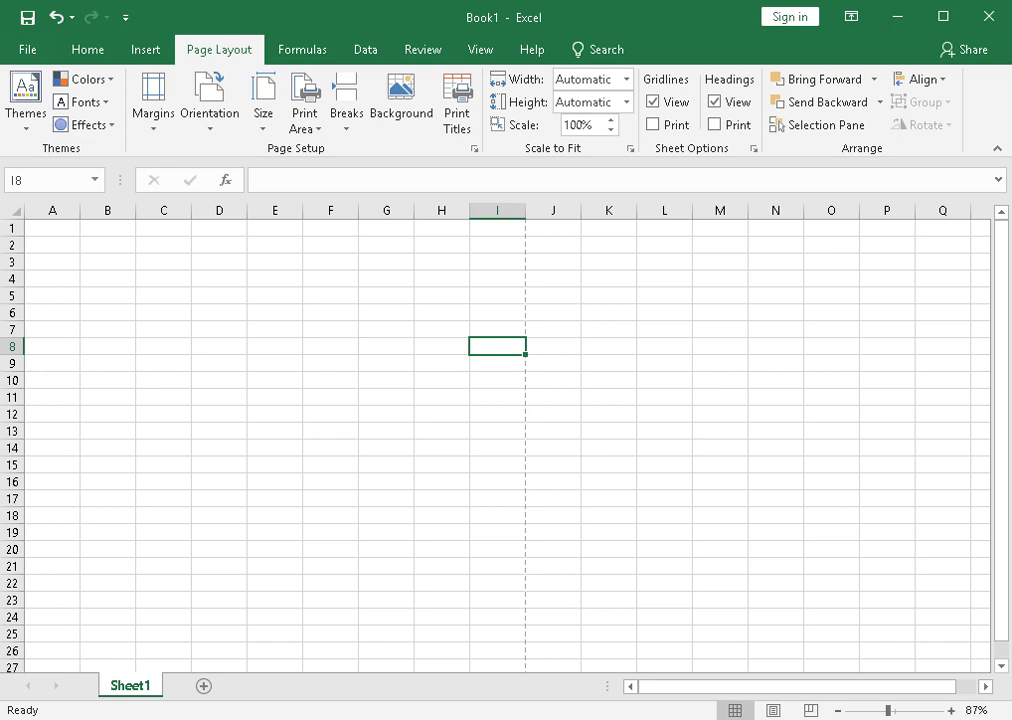
left_click(553, 313)
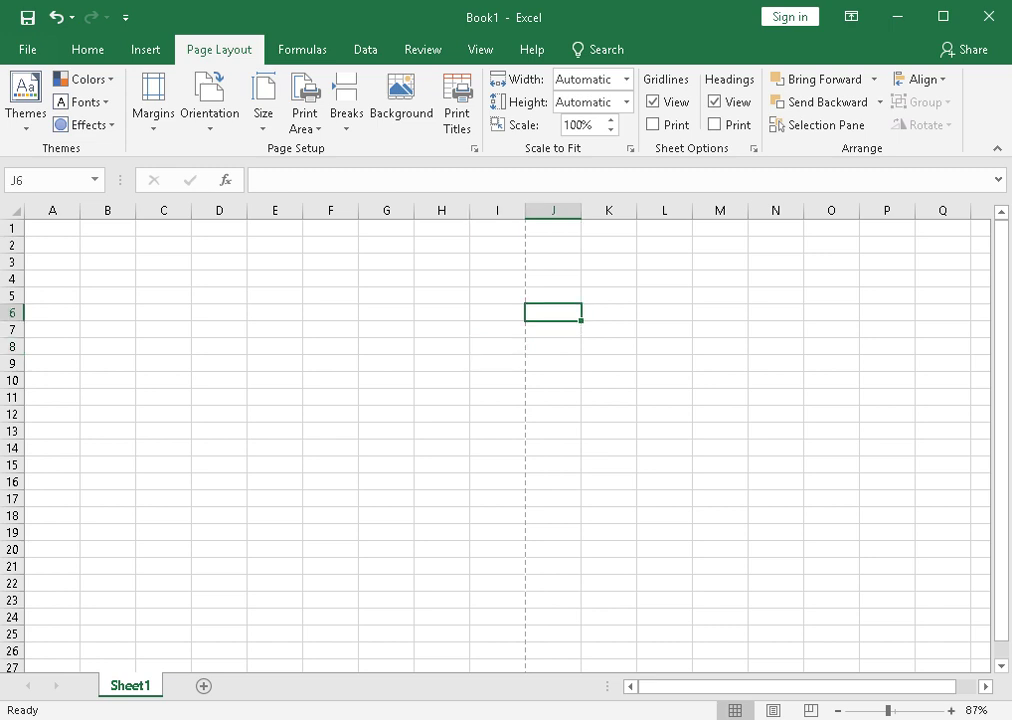
Step: Examine the lower page boundary around rows 56 and 57 and the vertical break at cells I50:J50
left_click_drag(1001, 385, 1001, 402)
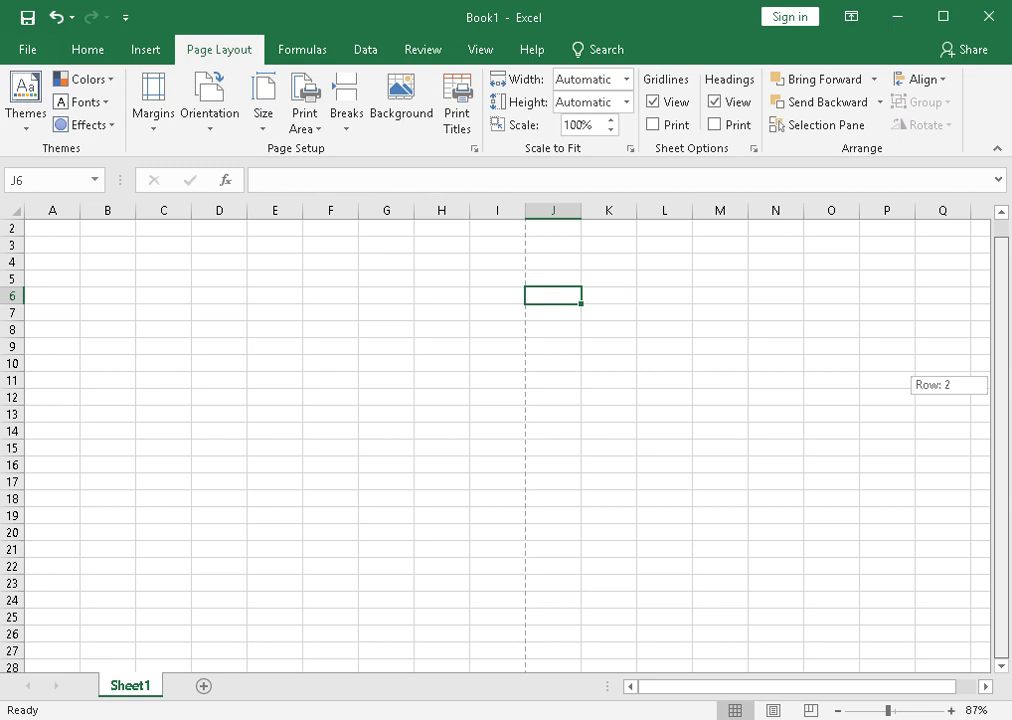
left_click(1001, 666)
left_click(1001, 666)
left_click(1001, 666)
left_click(1001, 666)
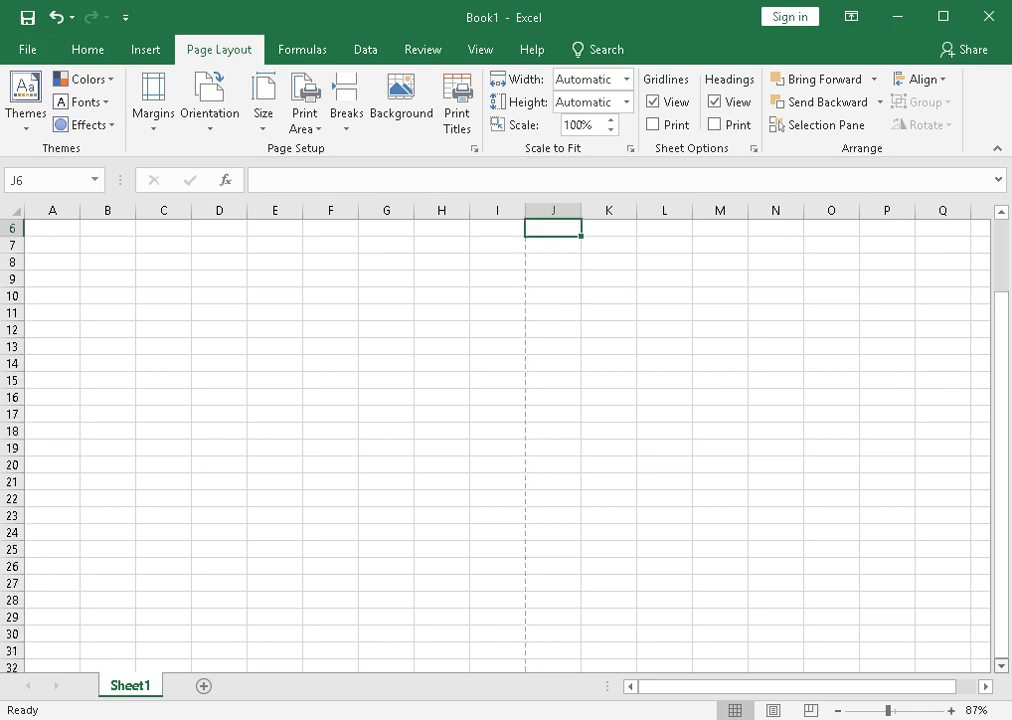
scroll(500, 440, "down", 8)
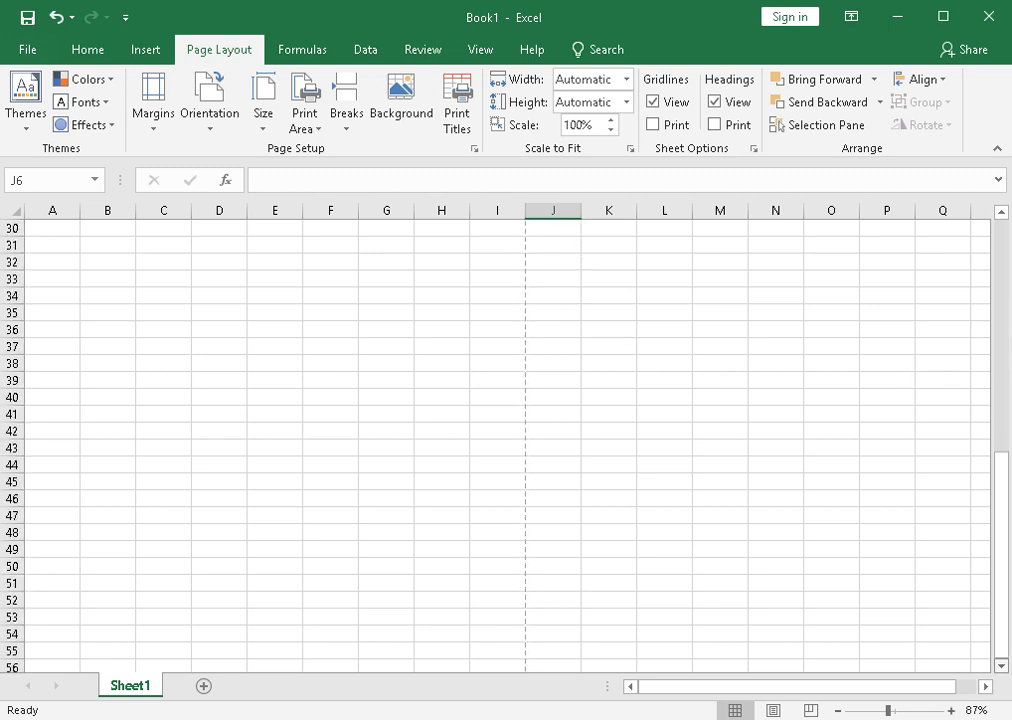
scroll(500, 440, "down", 3)
left_click(275, 549)
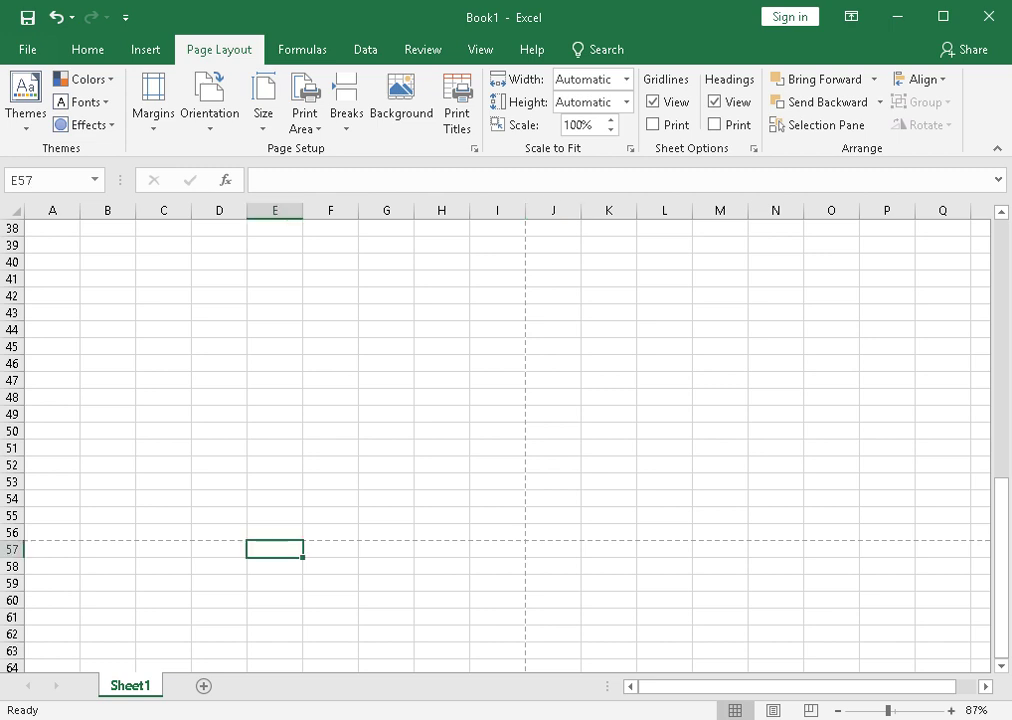
left_click_drag(512, 431, 534, 431)
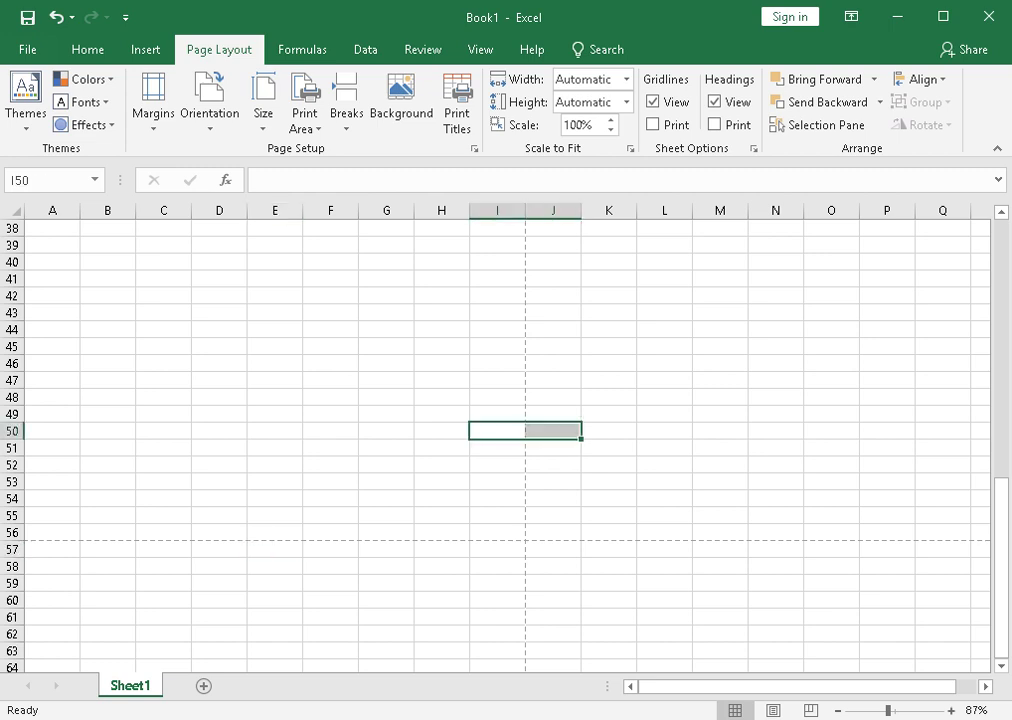
Step: Check the horizontal page break at cells F56:F57 and the last column before the vertical break at I54 and I49
left_click_drag(330, 534, 330, 548)
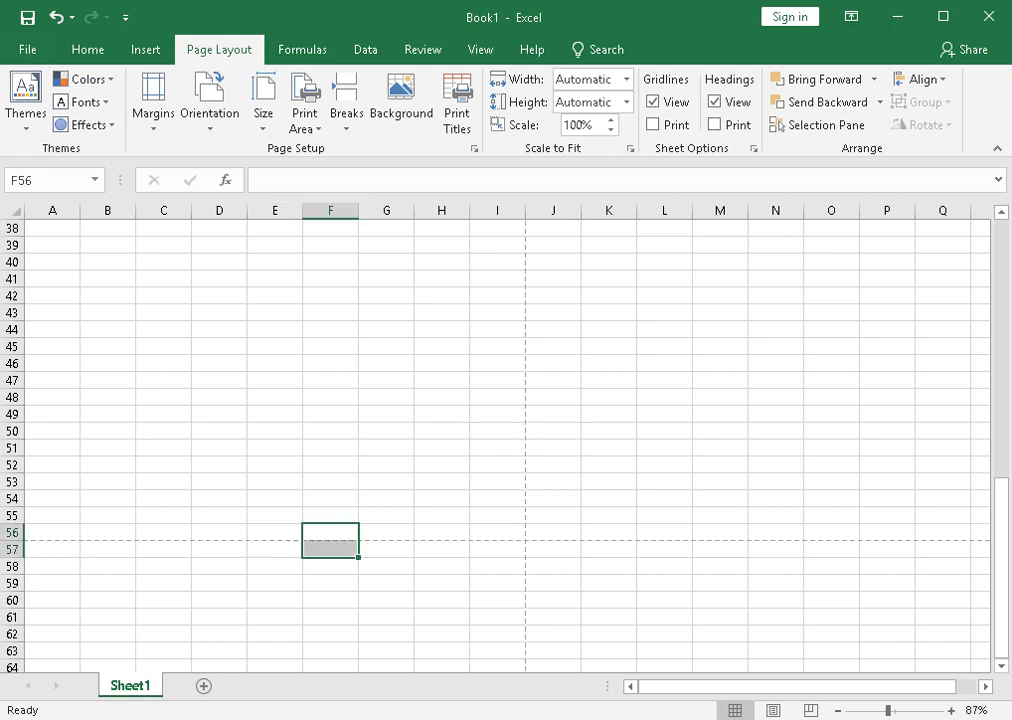
left_click(497, 499)
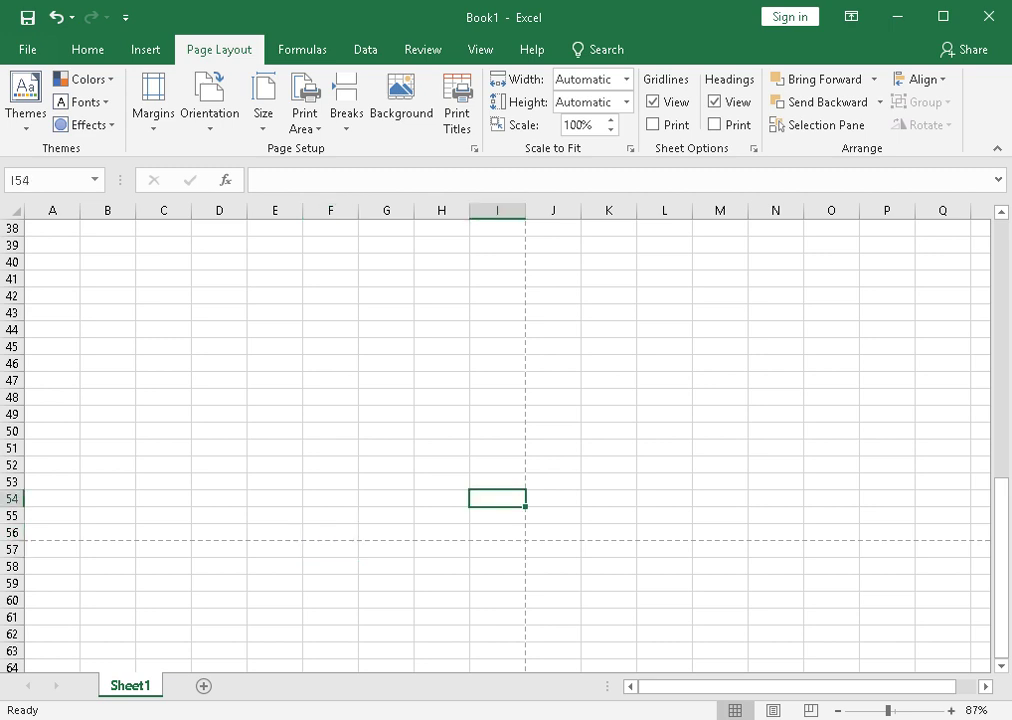
left_click(497, 414)
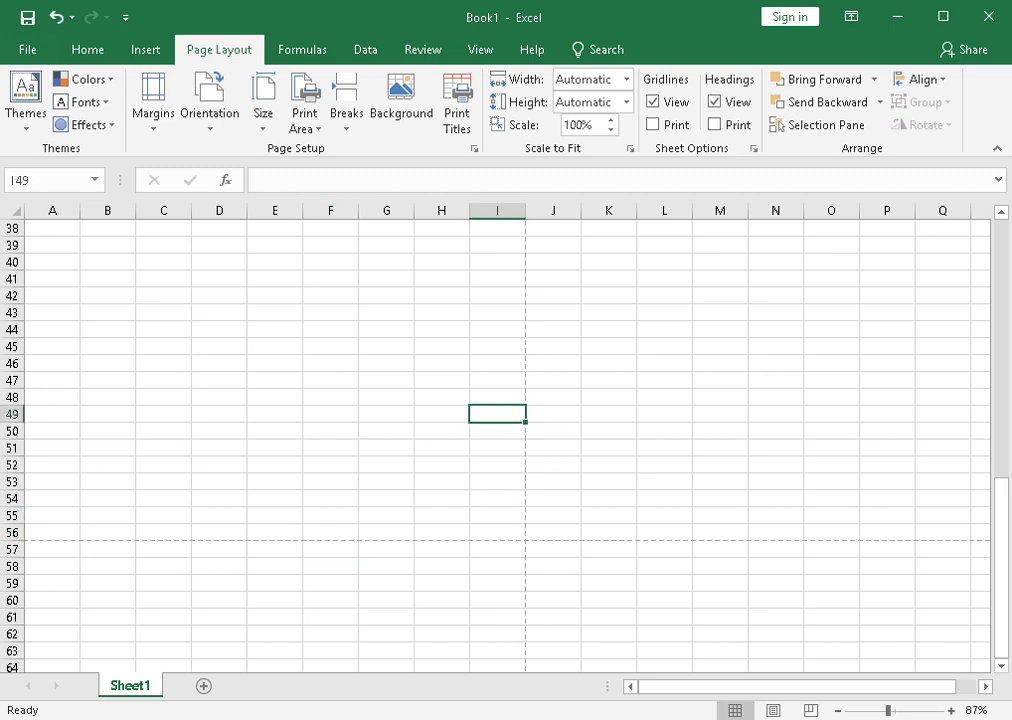
Step: Add Print Preview and Print to the Quick Access Toolbar, open the print preview with it and return to the sheet
left_click(125, 17)
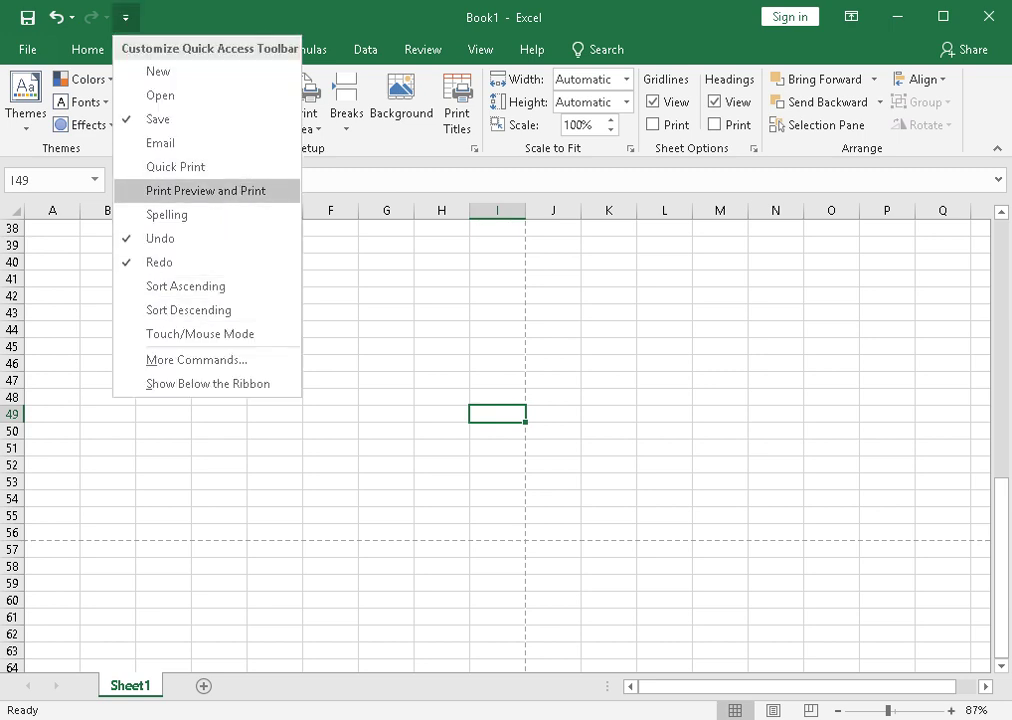
left_click(205, 190)
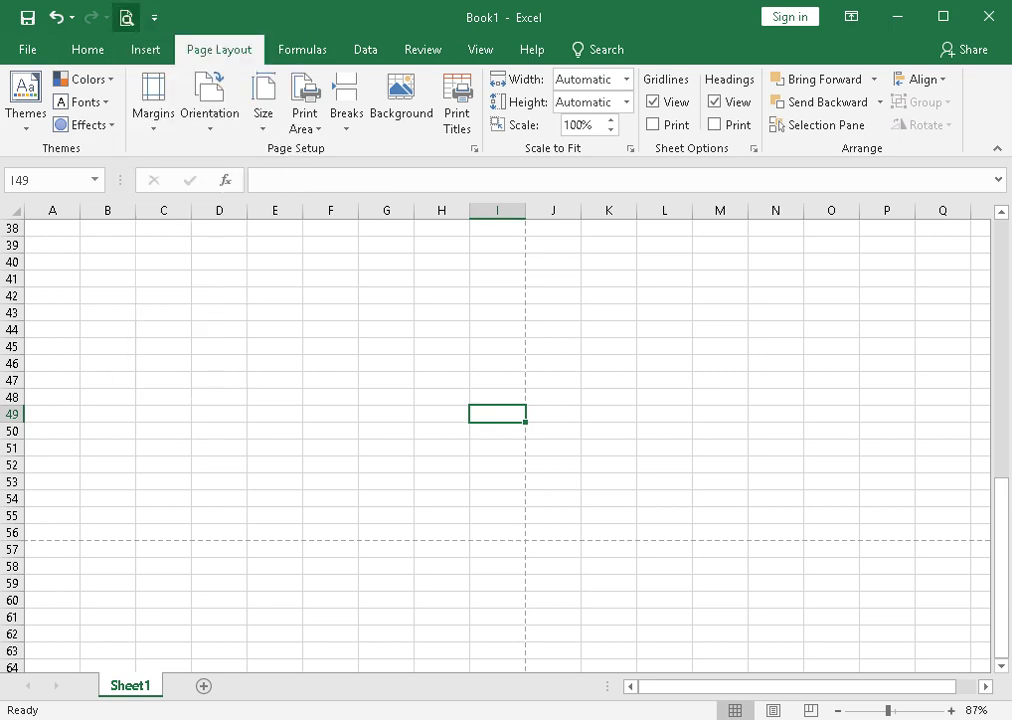
left_click(124, 16)
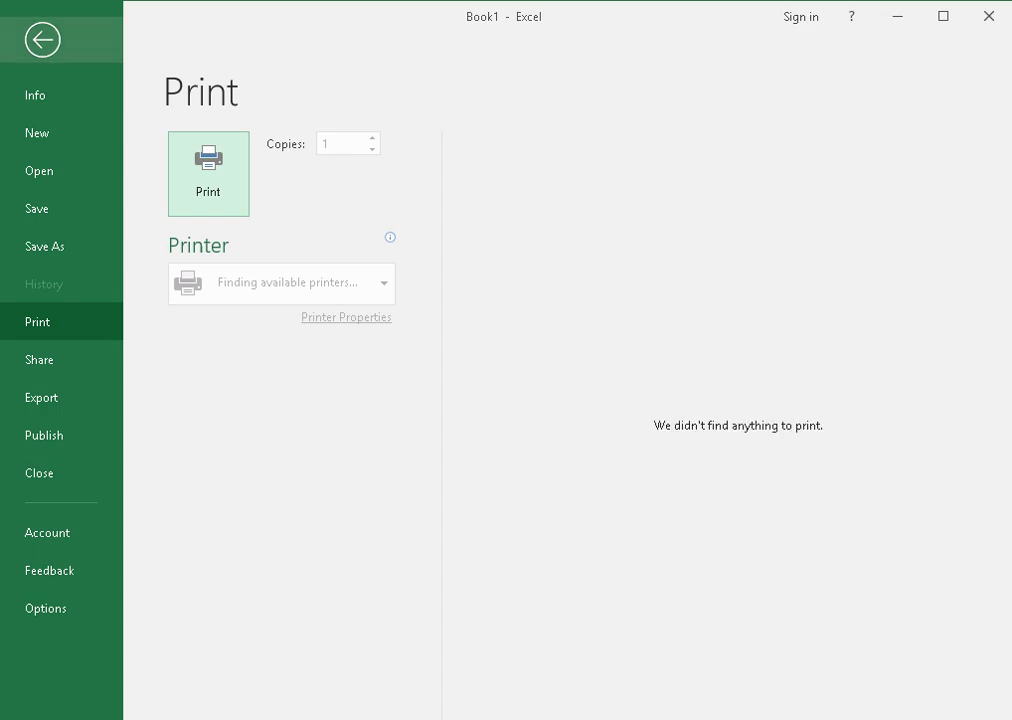
left_click(42, 40)
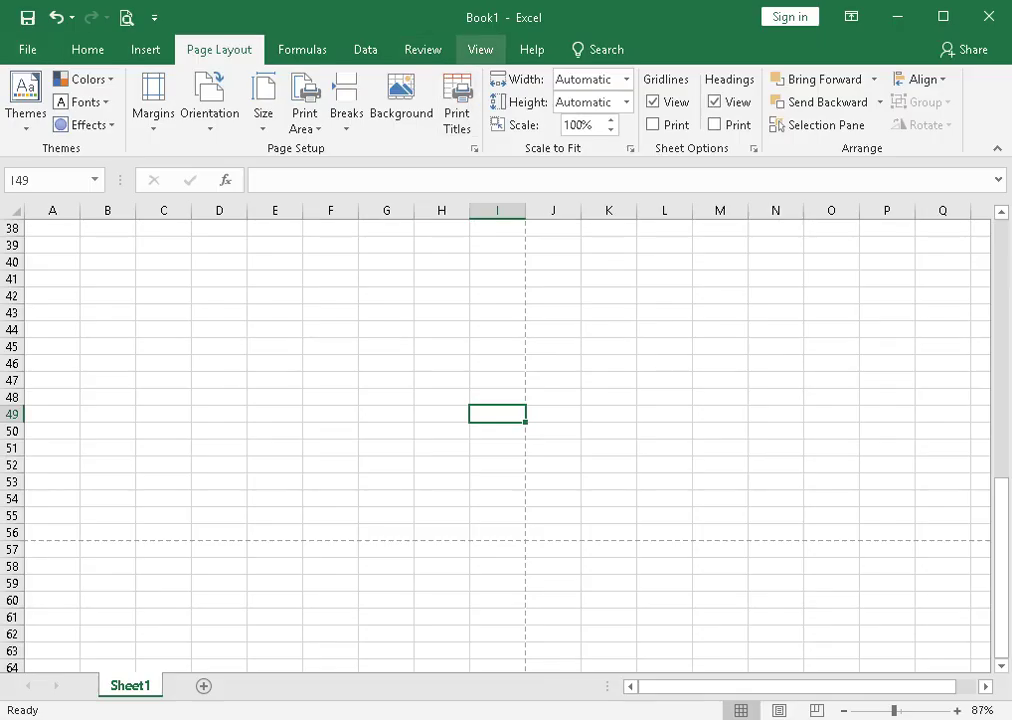
Step: Look at the sheet in Page Break Preview and return it to Normal view
left_click(480, 49)
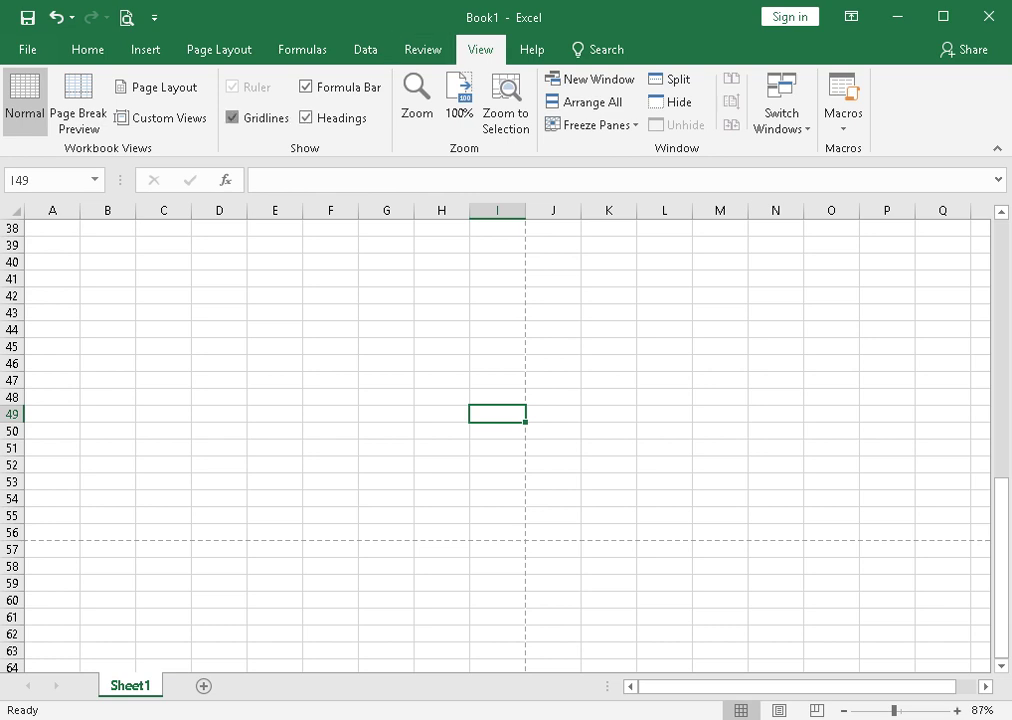
left_click(232, 117)
left_click(232, 117)
left_click(306, 117)
left_click(306, 117)
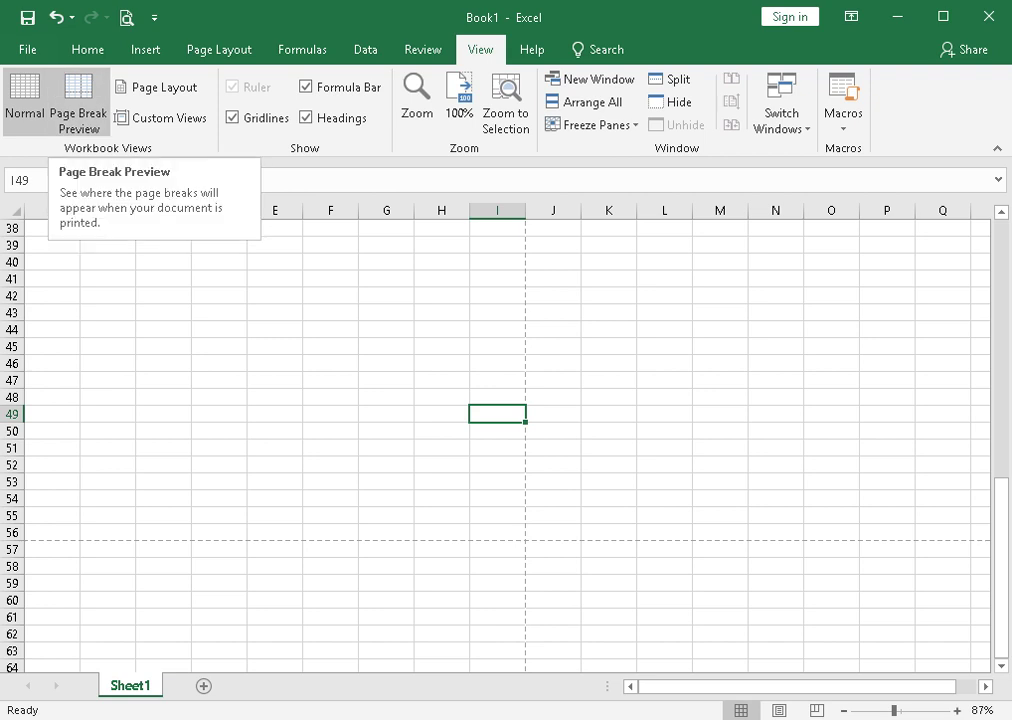
left_click(78, 105)
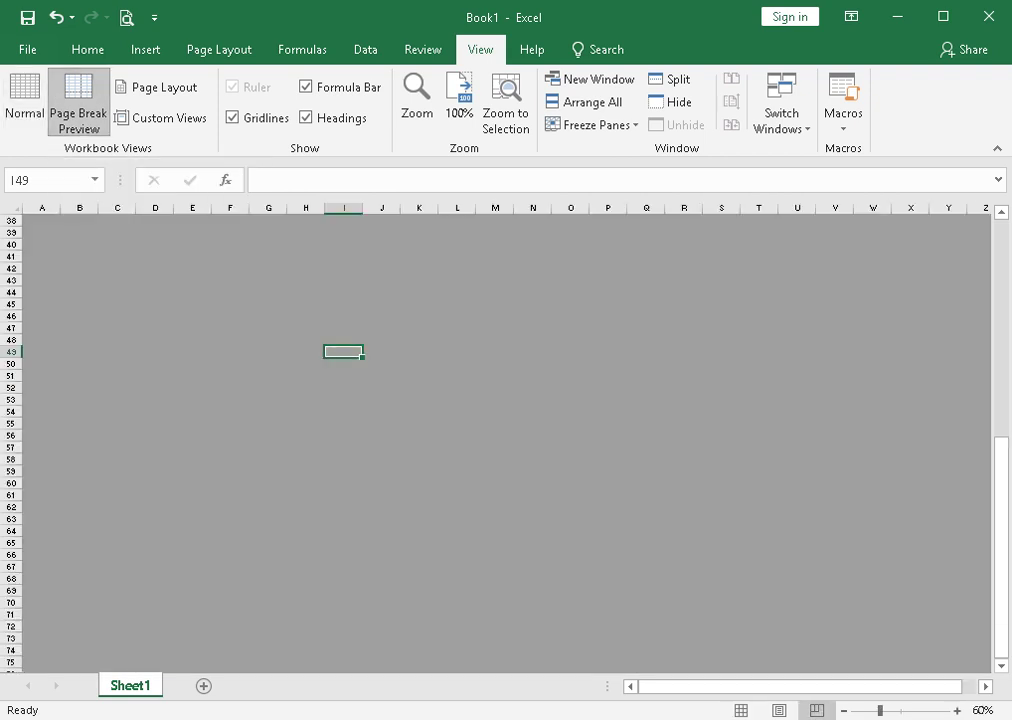
left_click(25, 100)
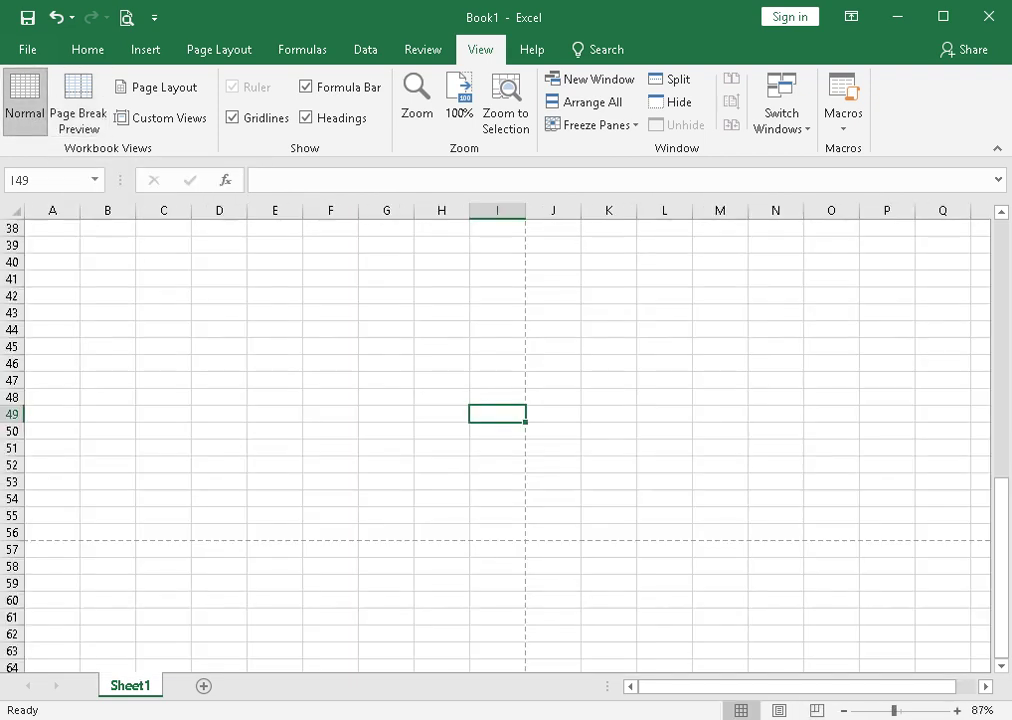
left_click(219, 312)
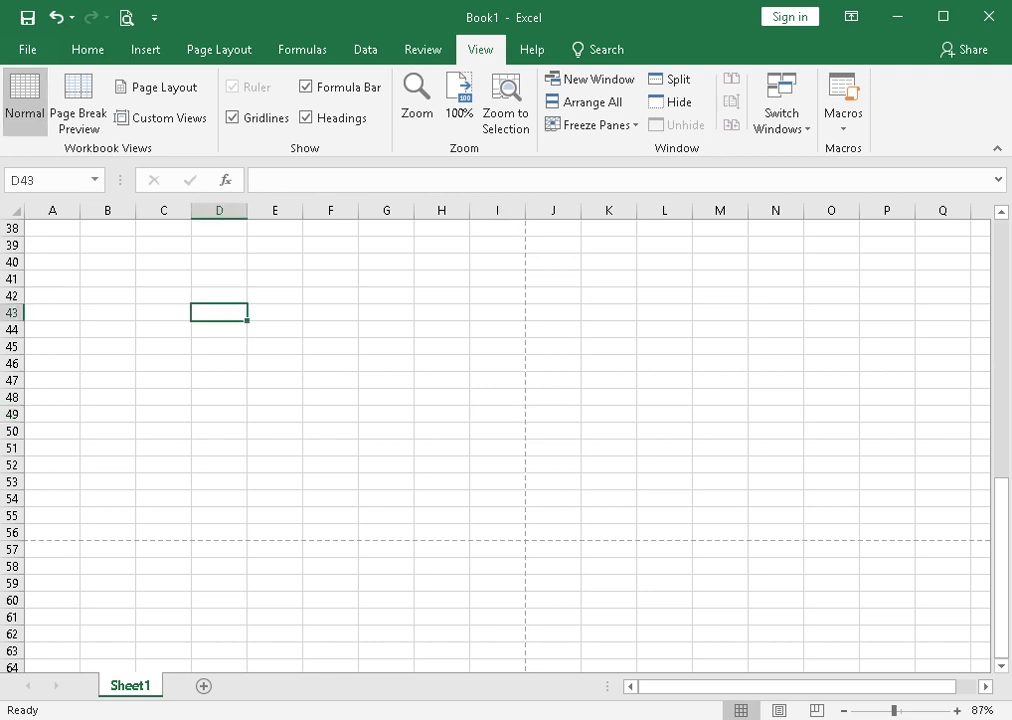
Step: Display the sheet in Page Layout view at 73% zoom and examine the first page's cells from its first row
left_click_drag(1000, 565, 1000, 308)
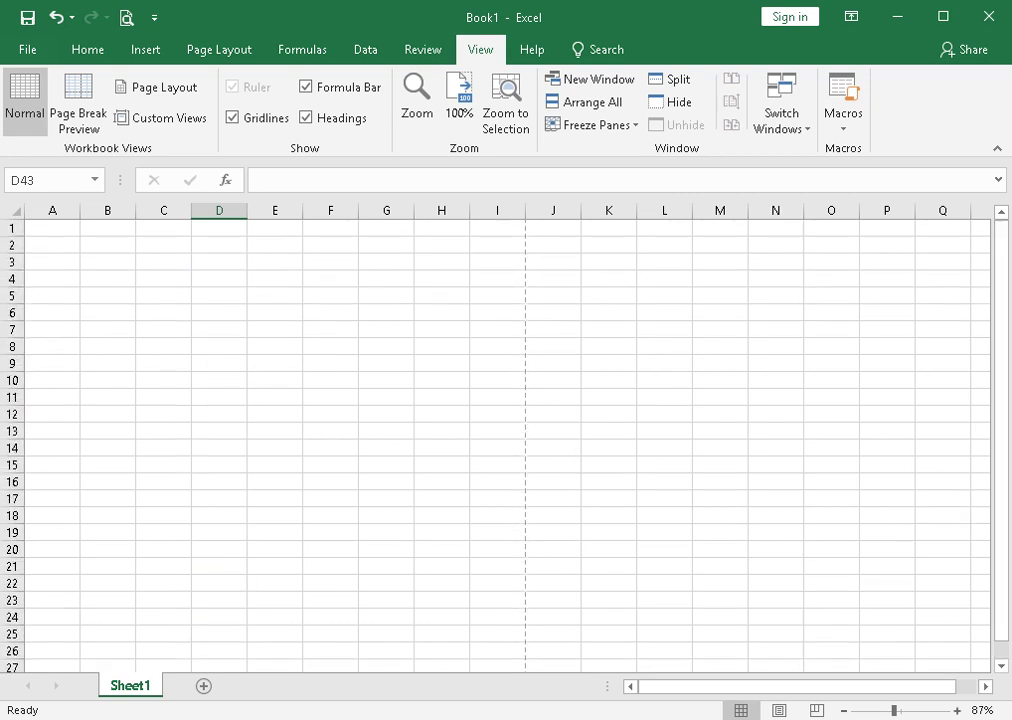
left_click(497, 397)
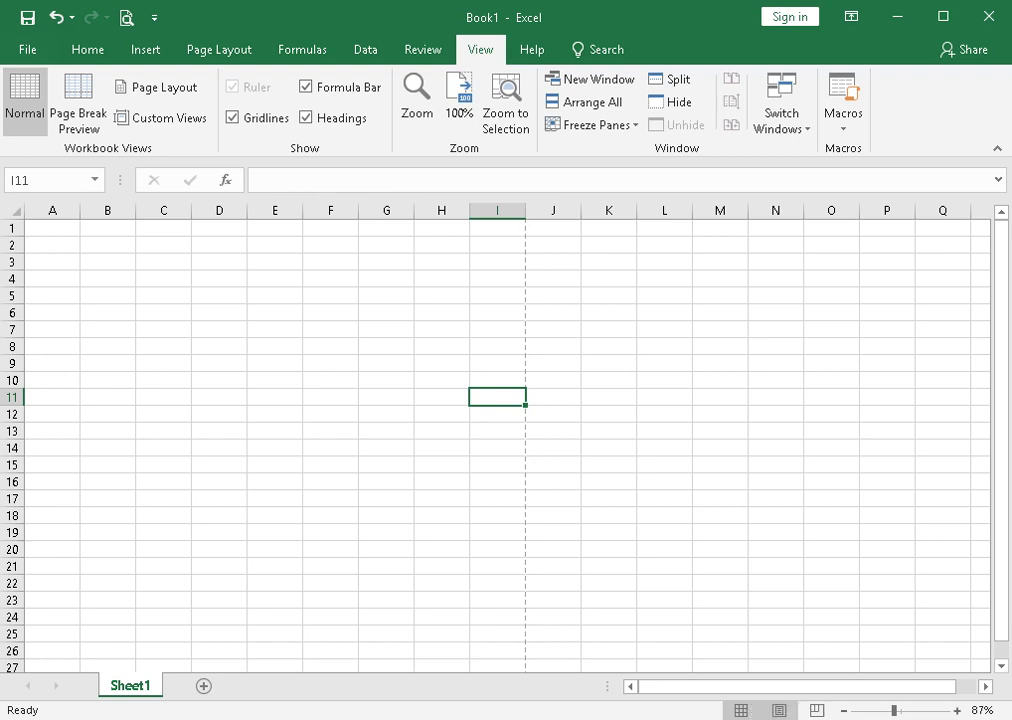
left_click(779, 710)
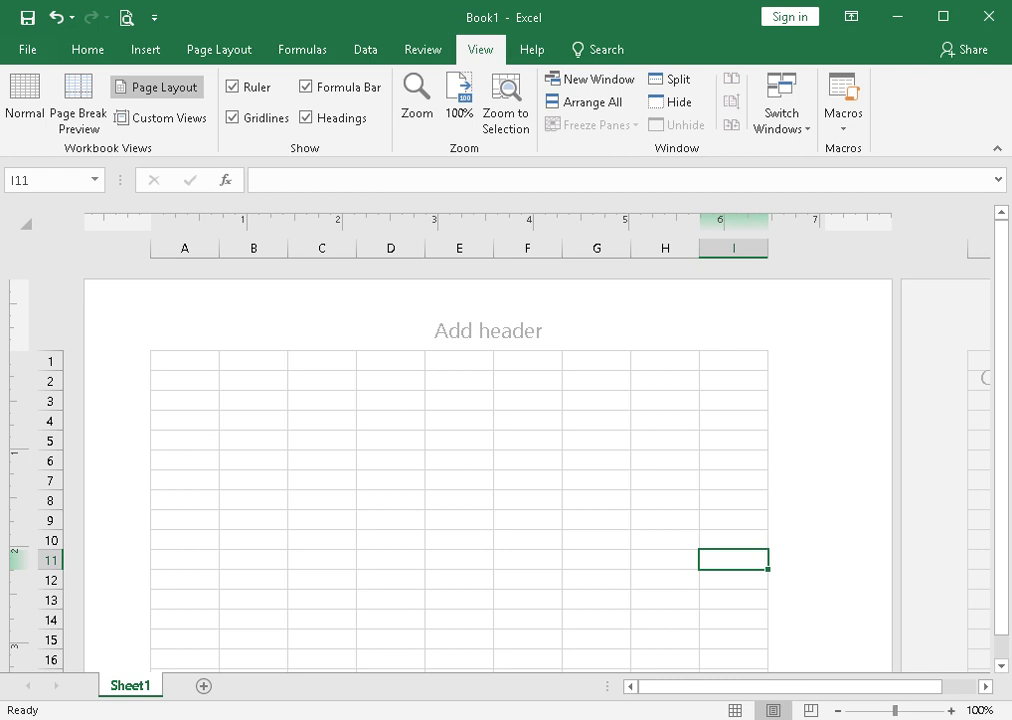
left_click(881, 710)
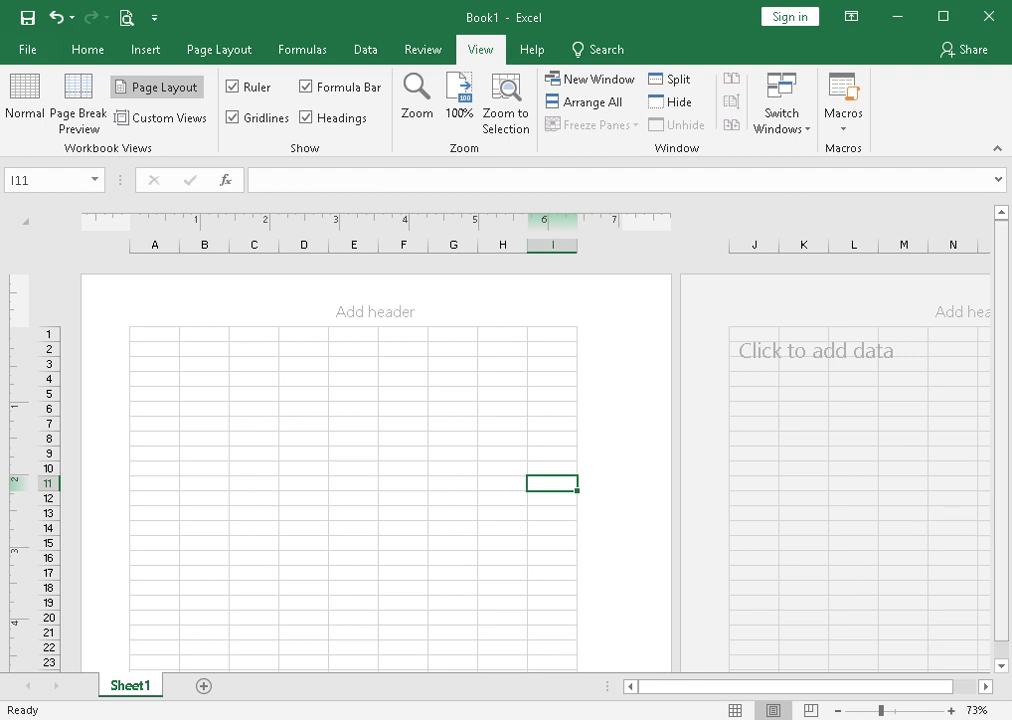
left_click(154, 334)
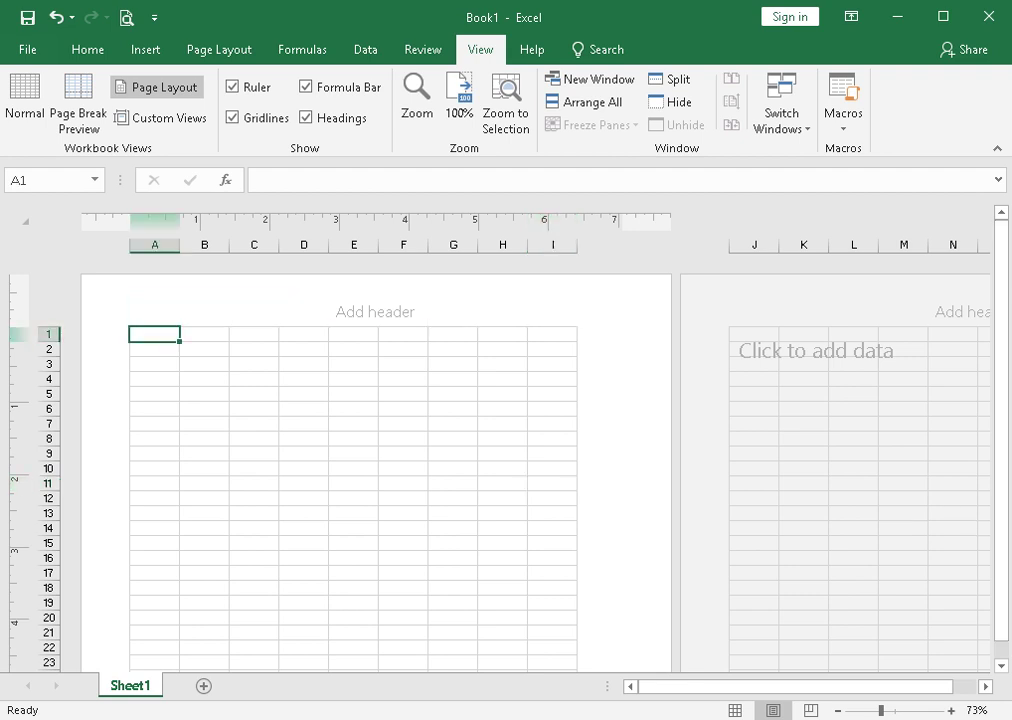
left_click(204, 349)
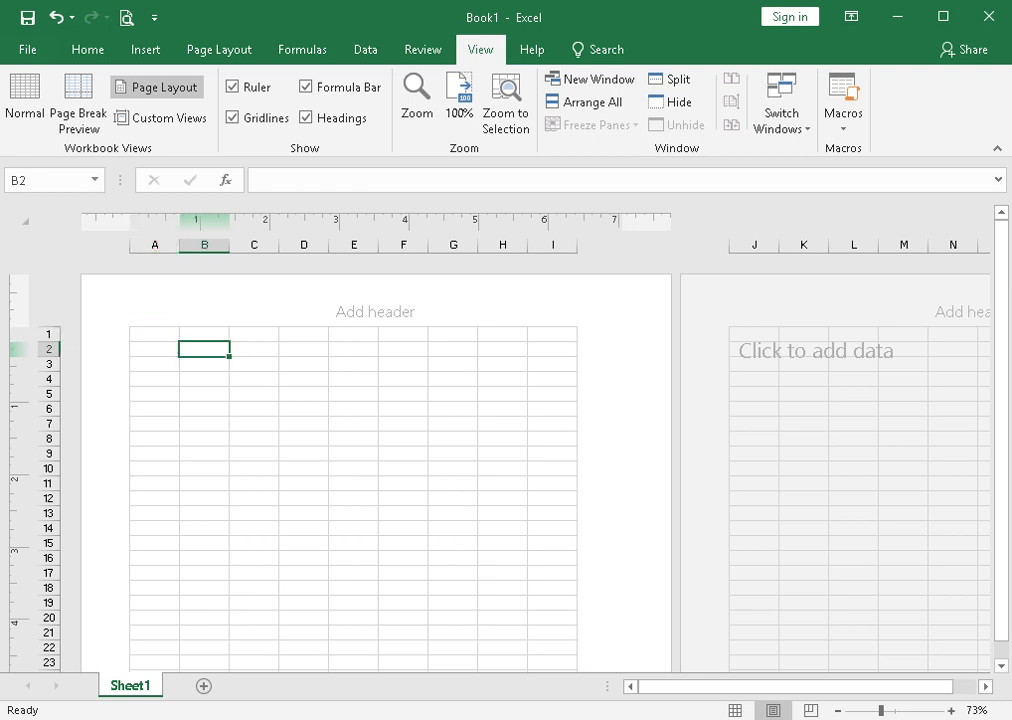
left_click(254, 364)
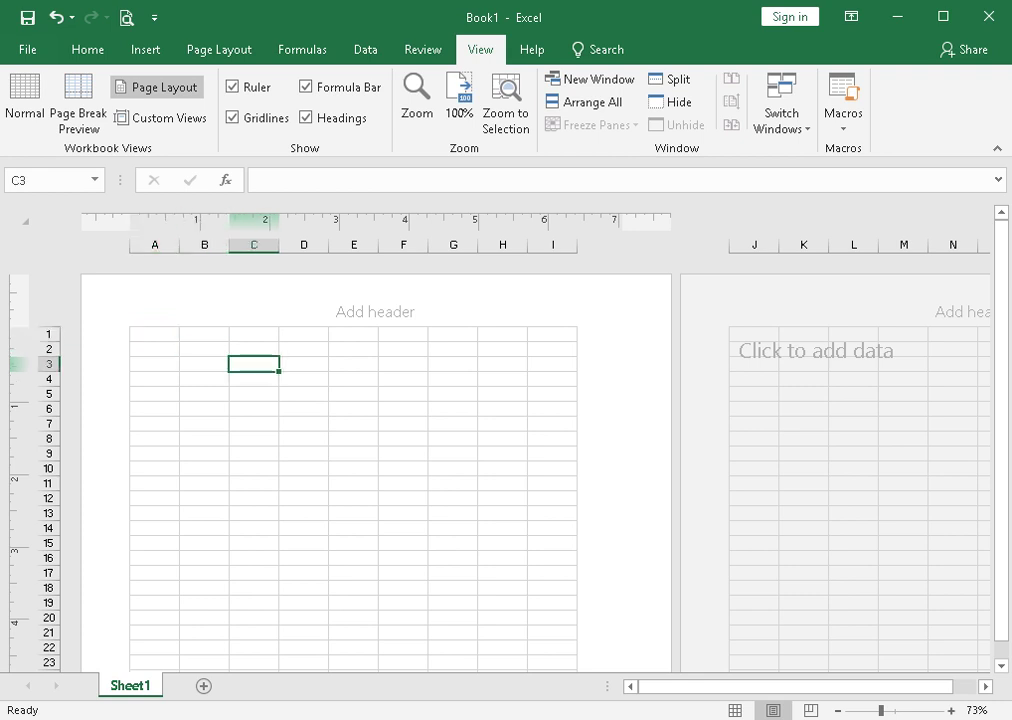
left_click_drag(1001, 343, 1001, 360)
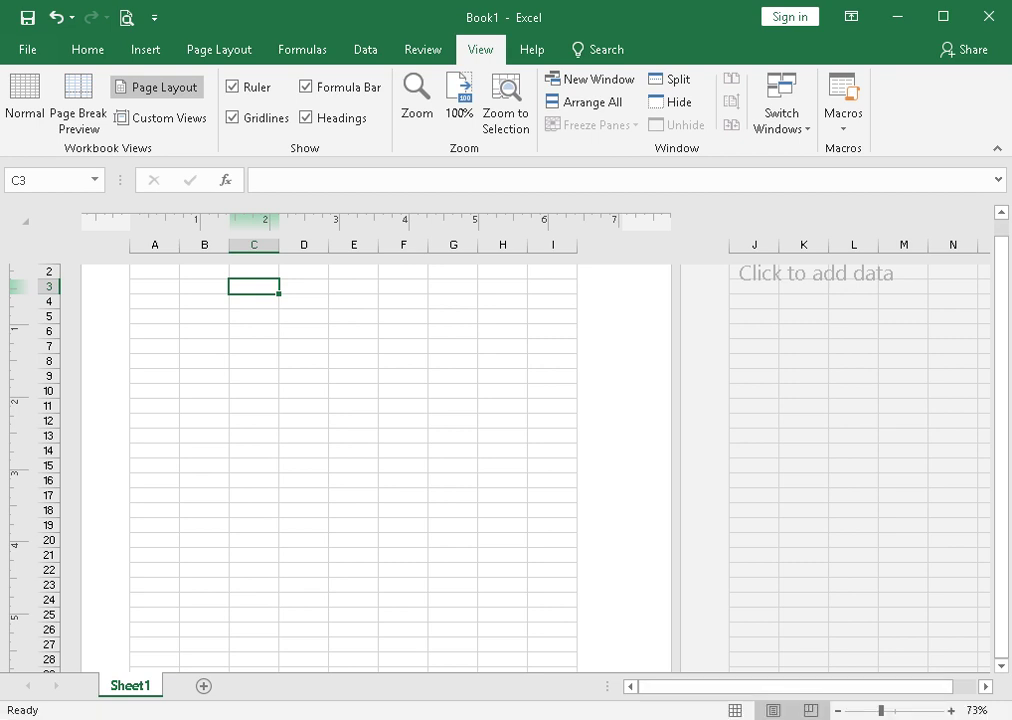
Step: Compare the page edges in Normal and Page Layout views, finishing in Normal view
left_click(735, 710)
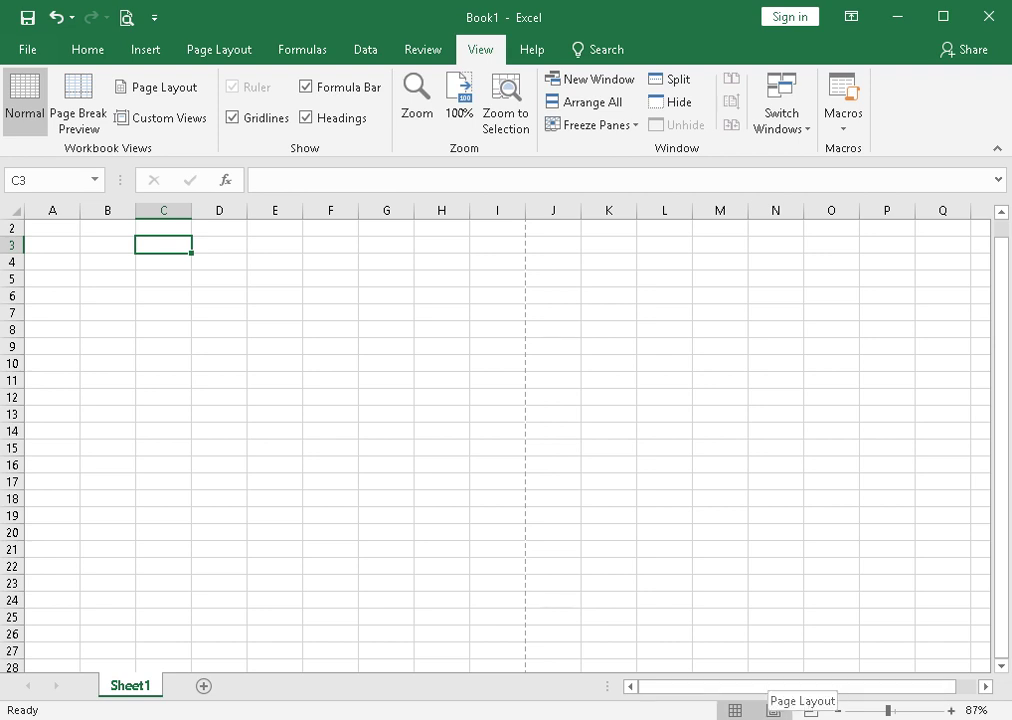
left_click(772, 710)
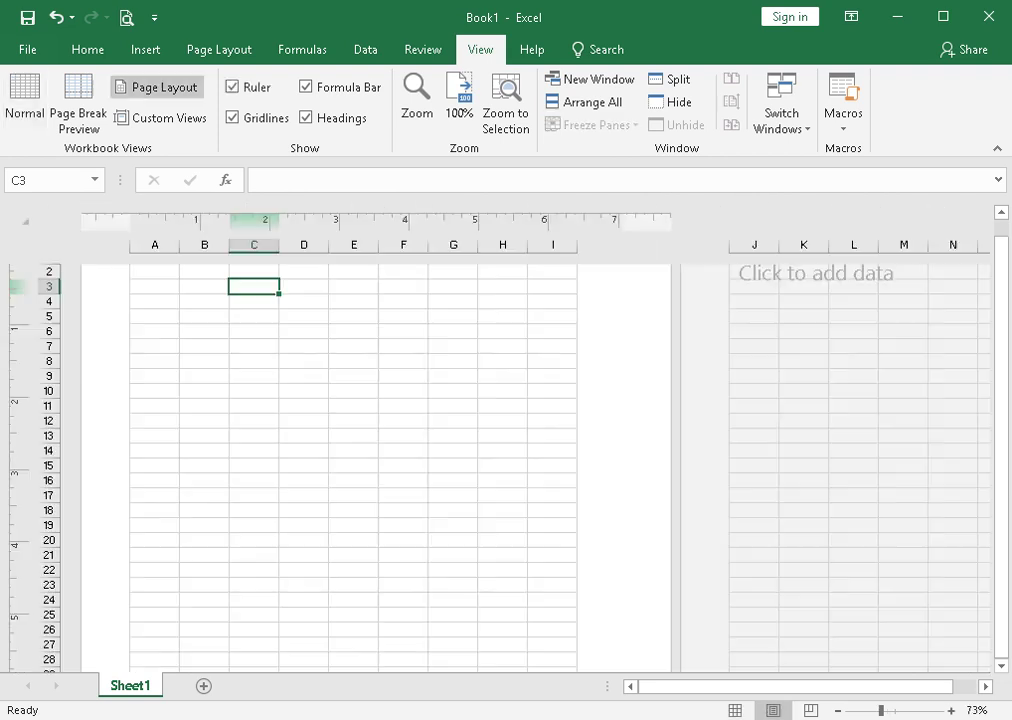
left_click_drag(1001, 386, 1001, 369)
left_click(453, 439)
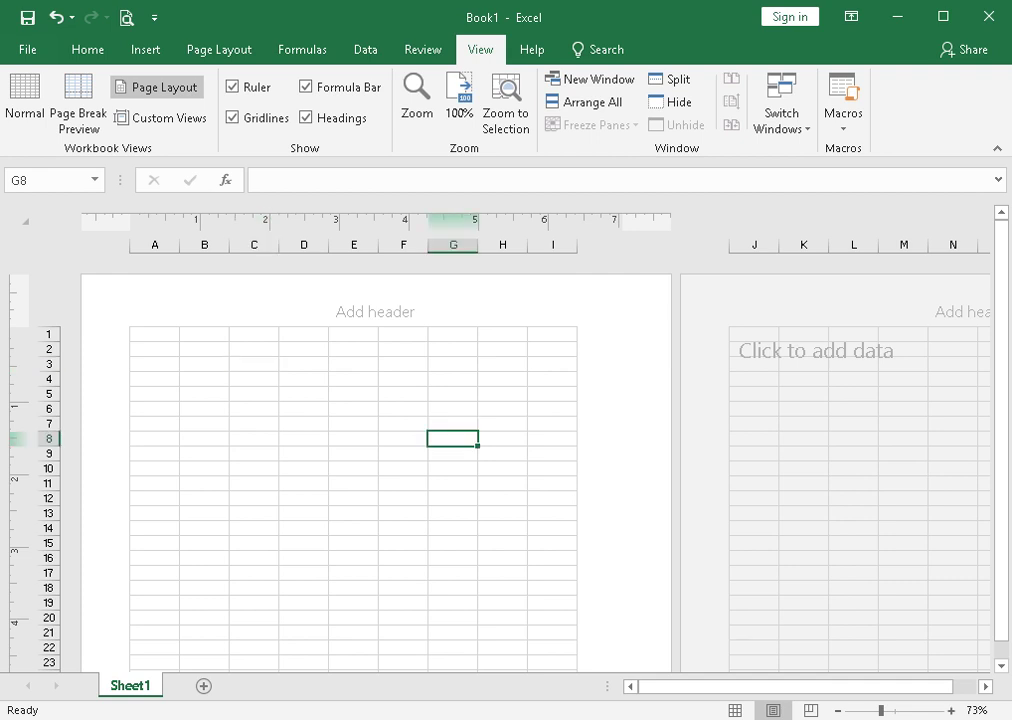
left_click_drag(1001, 327, 1001, 344)
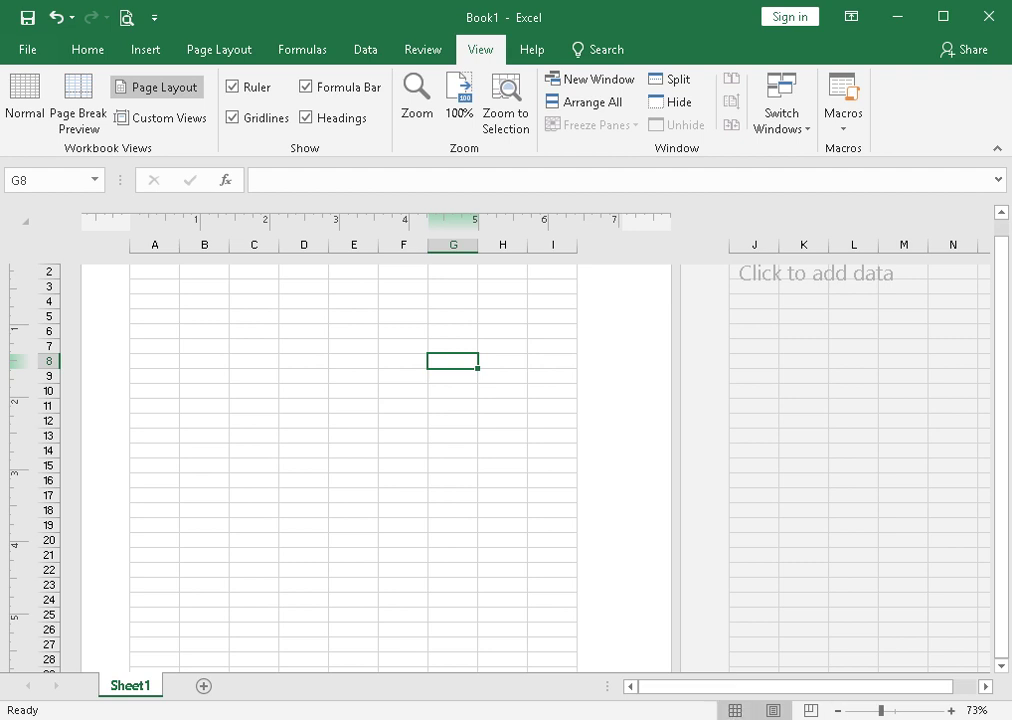
left_click(735, 710)
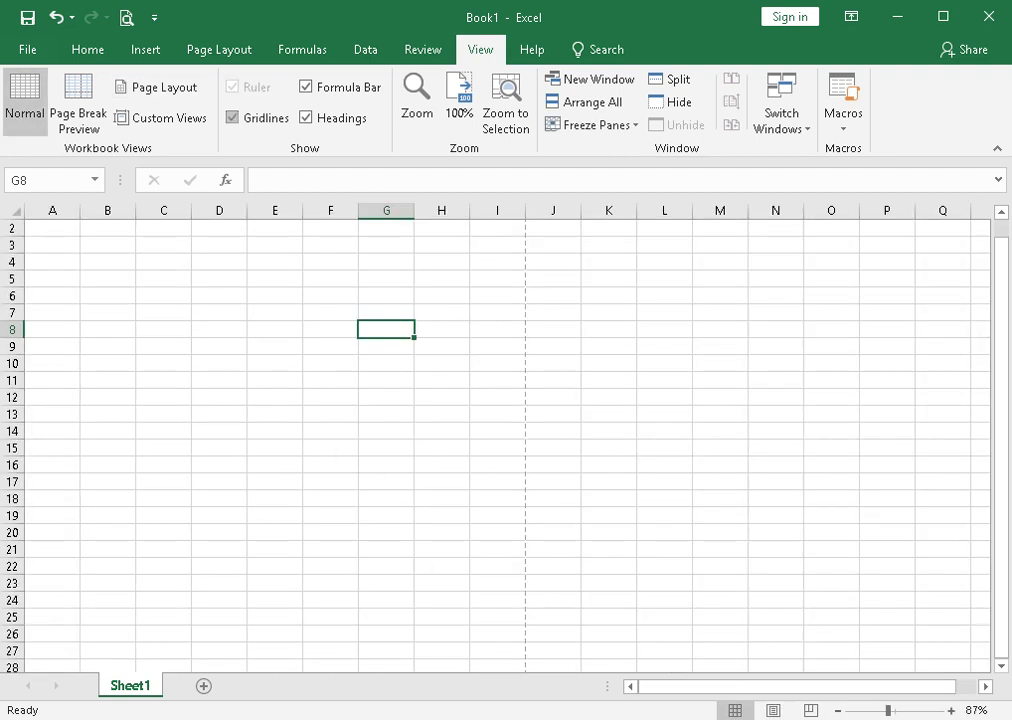
Step: Review the orientation, scaling and paper size in the Page Setup dialog and close it without changes
left_click(219, 49)
left_click(330, 346)
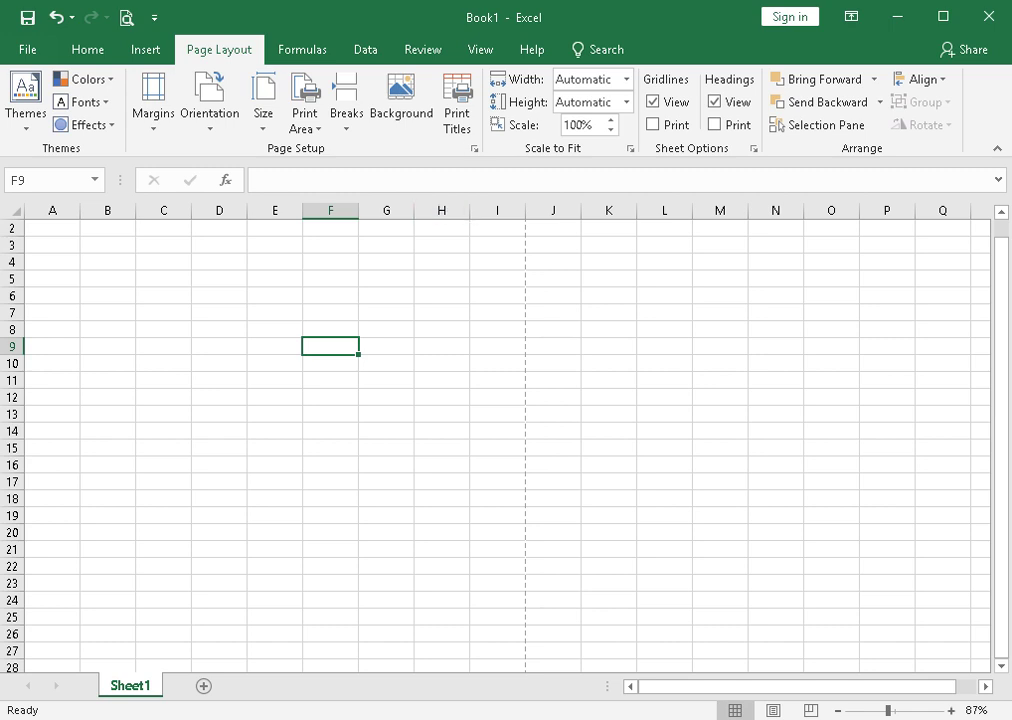
left_click(474, 148)
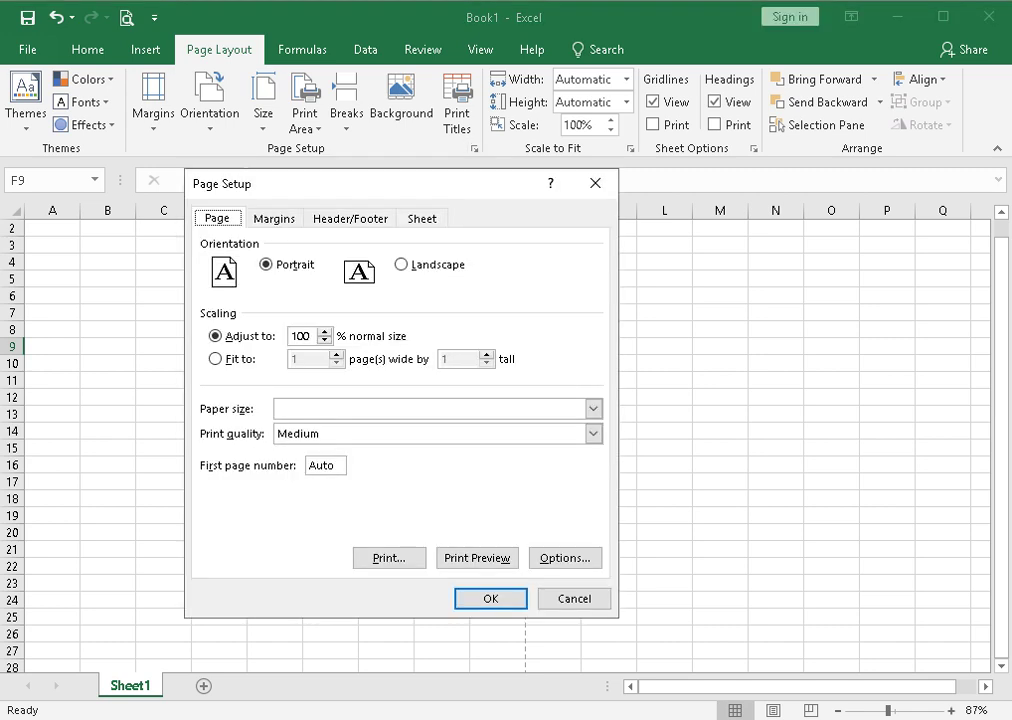
left_click(595, 183)
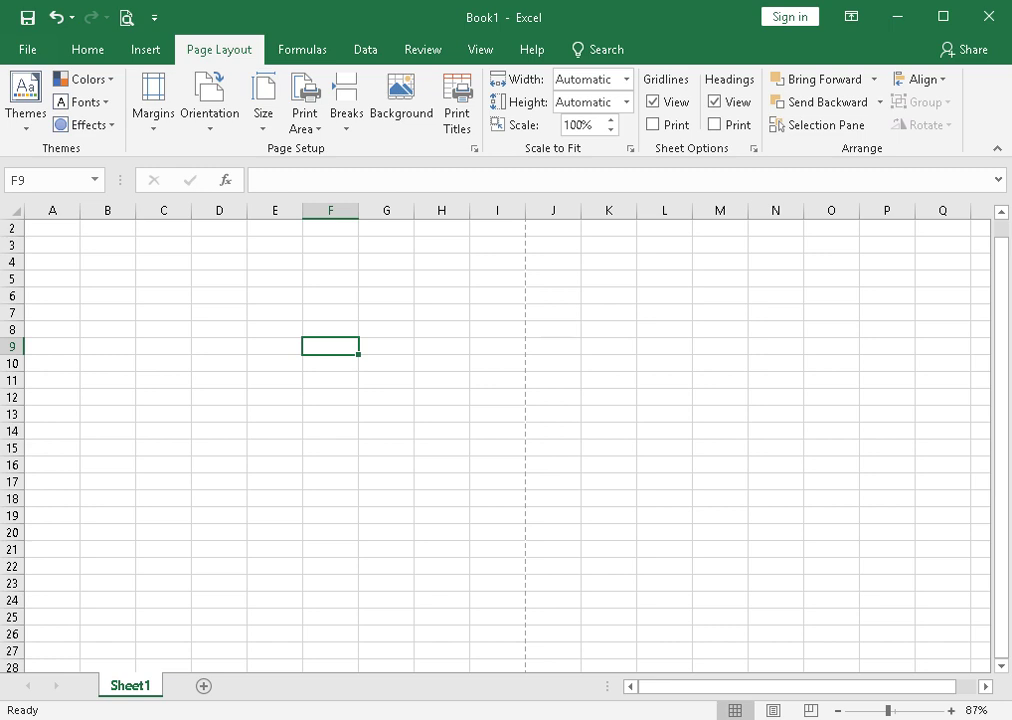
Step: Select the first page's cells A1:I56 up to the page break lines and set their font color to orange
scroll(700, 562, "down", 1)
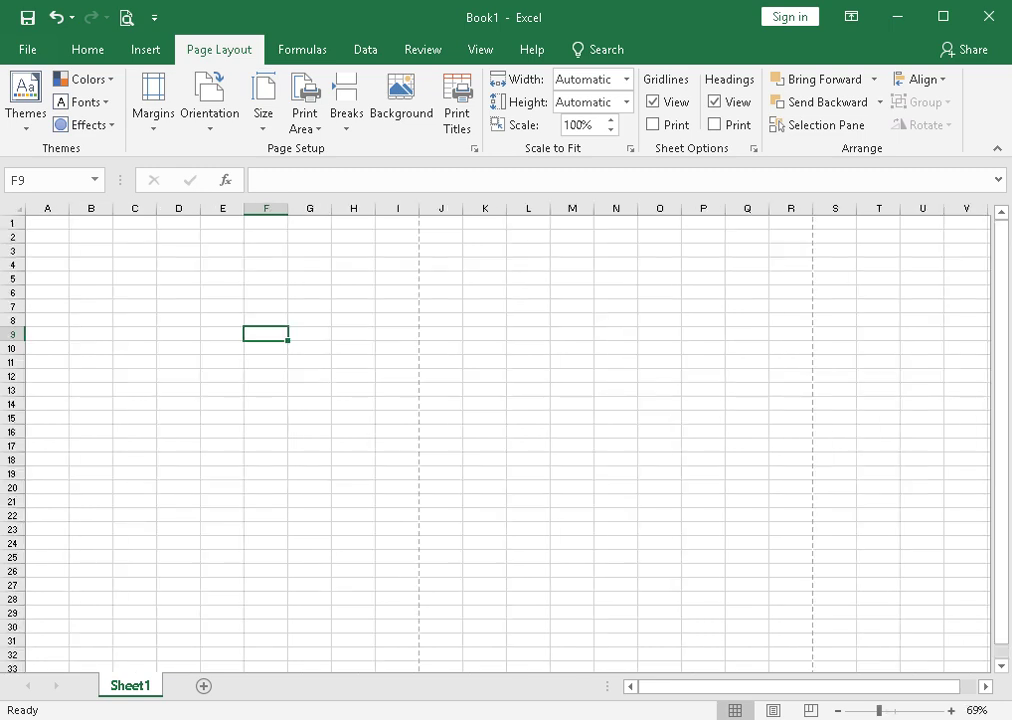
scroll(695, 560, "down", 1)
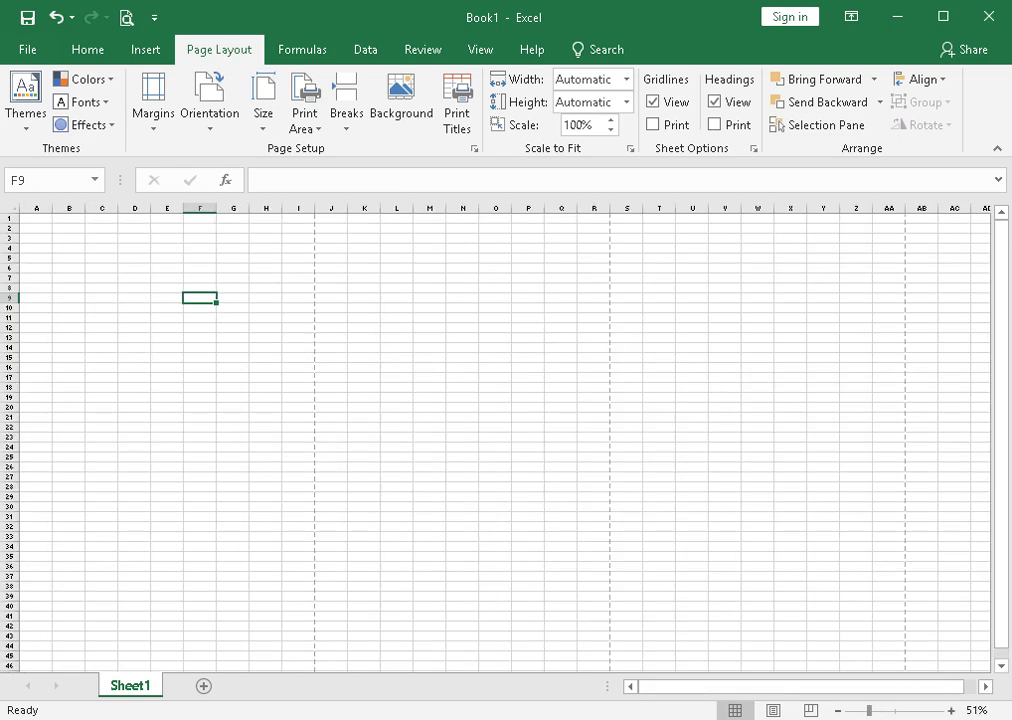
scroll(683, 560, "down", 1)
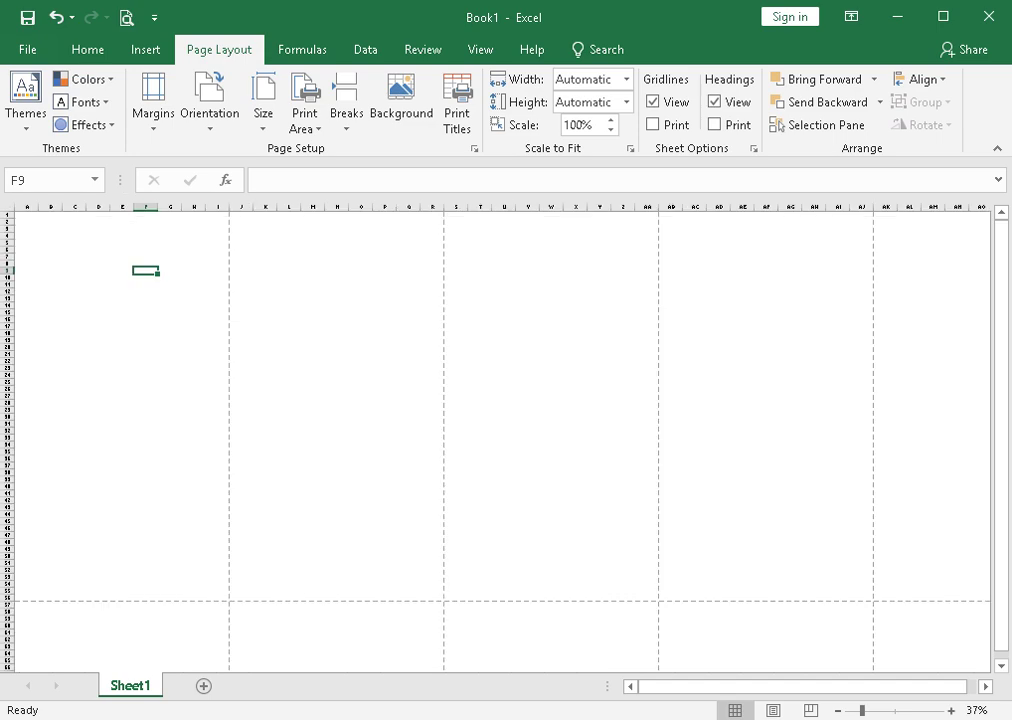
left_click_drag(220, 590, 15, 212)
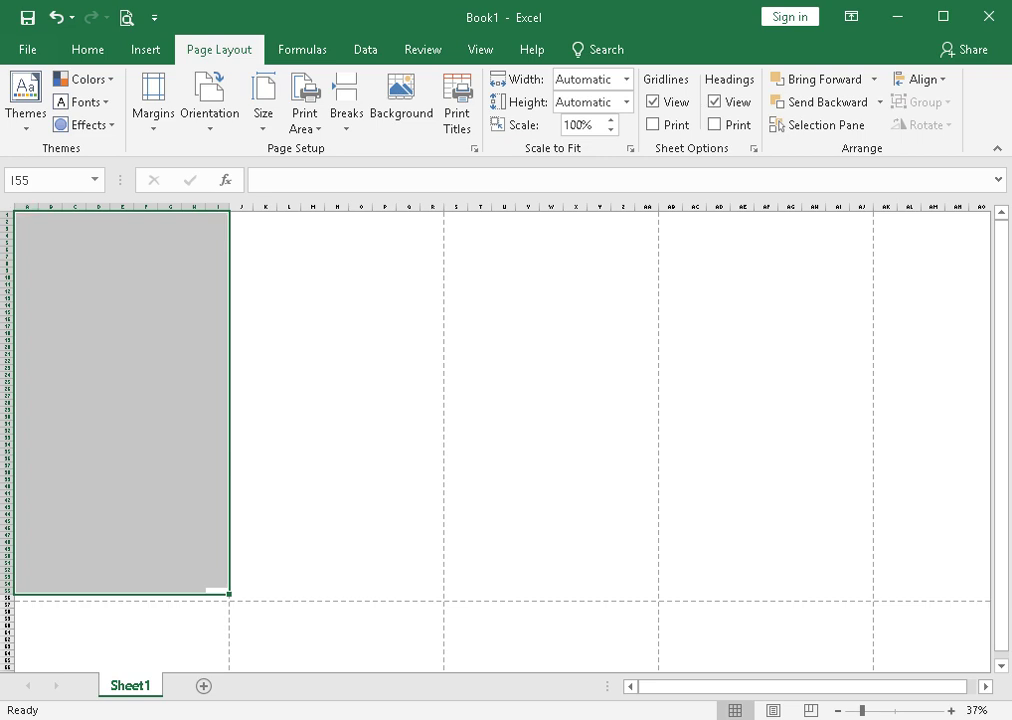
left_click_drag(22, 215, 226, 598)
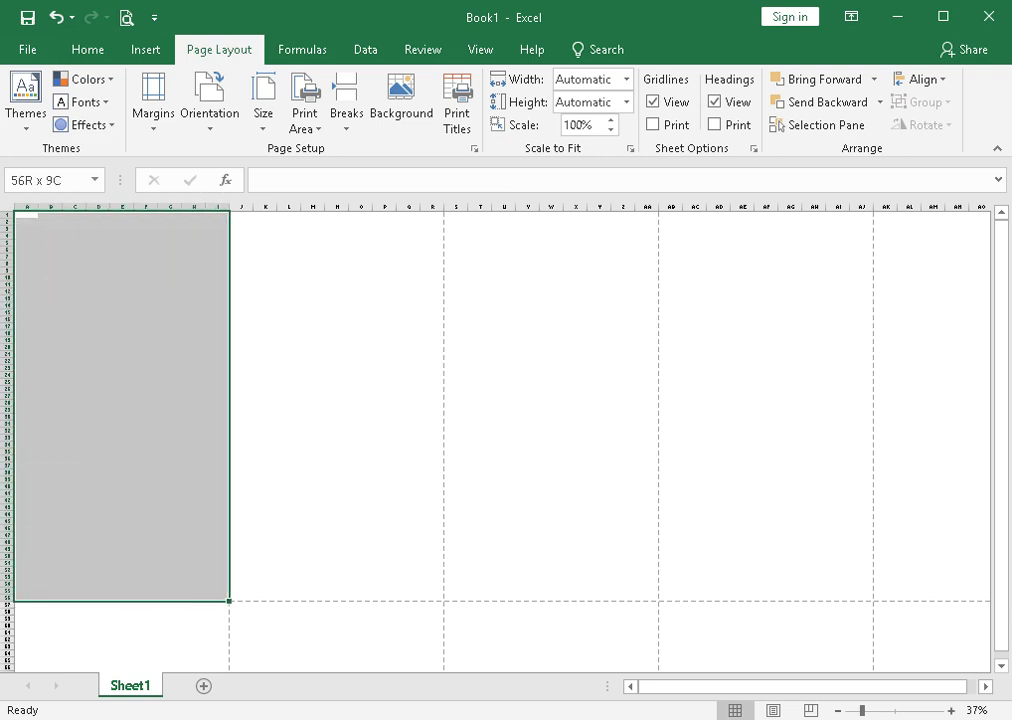
left_click(87, 49)
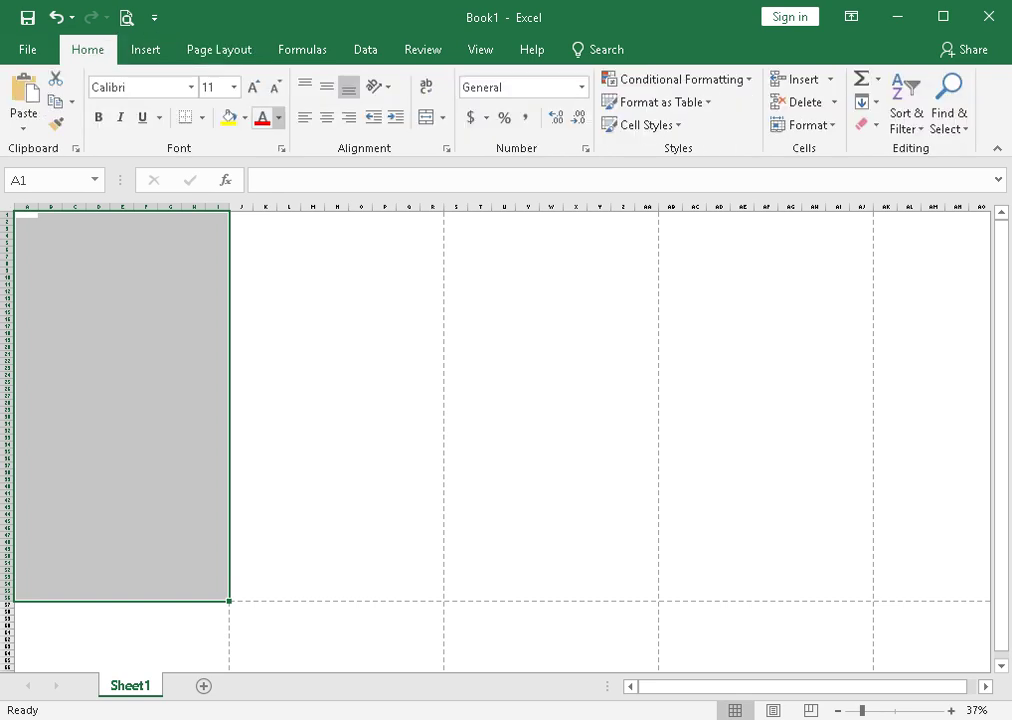
left_click(279, 117)
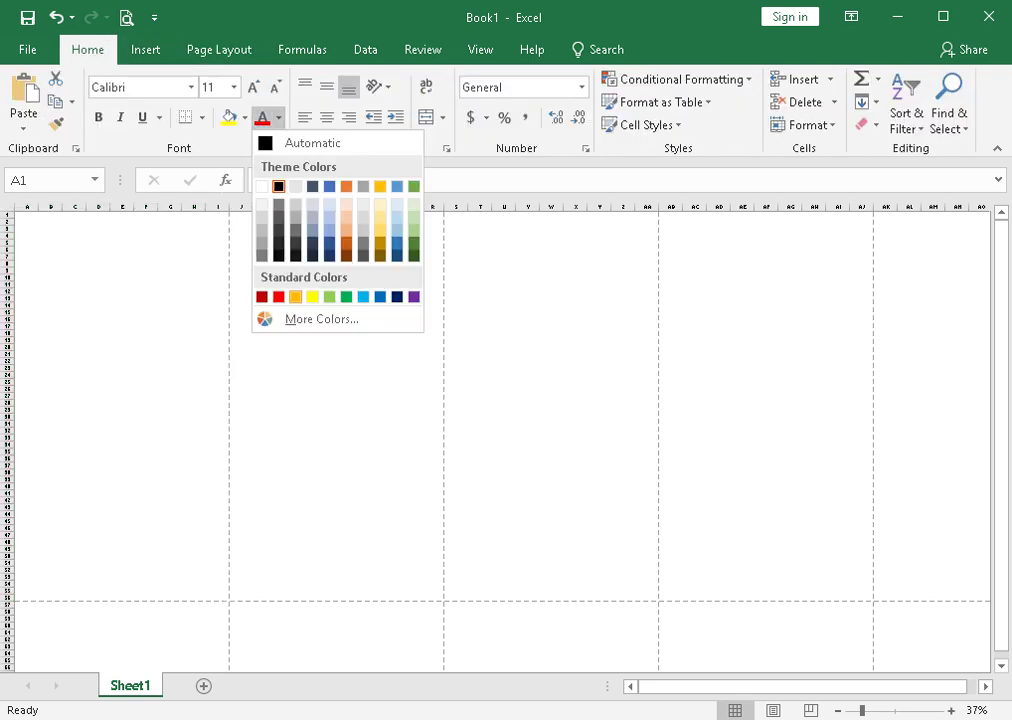
left_click(295, 297)
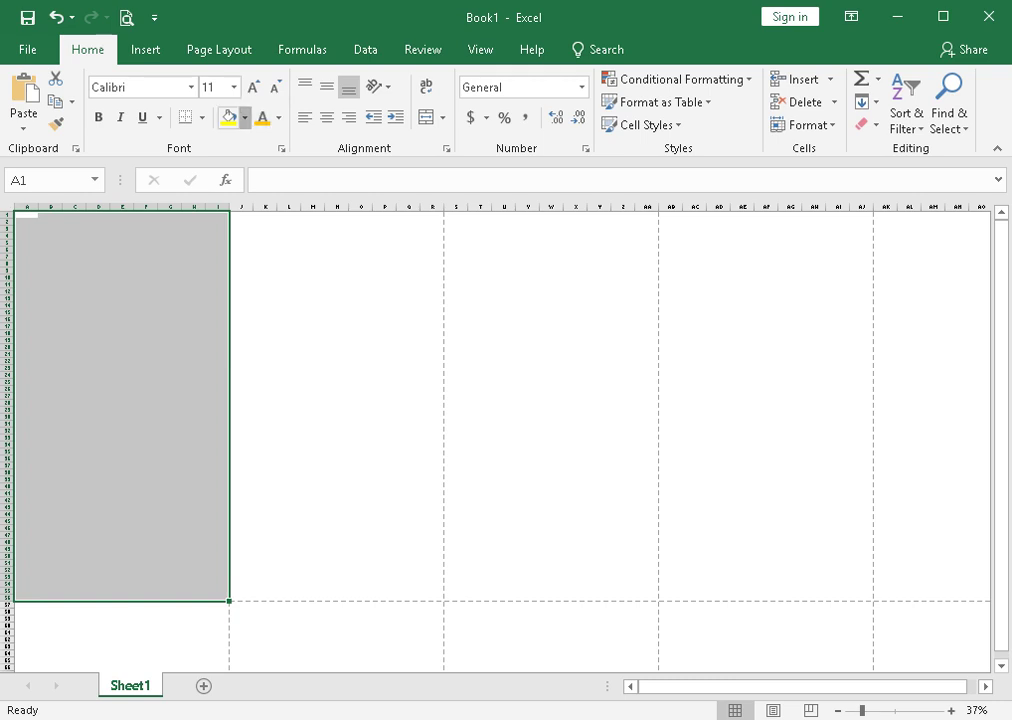
Step: Fill the selected first-page range A1:I56 with a gold background color
left_click(244, 118)
left_click(349, 222)
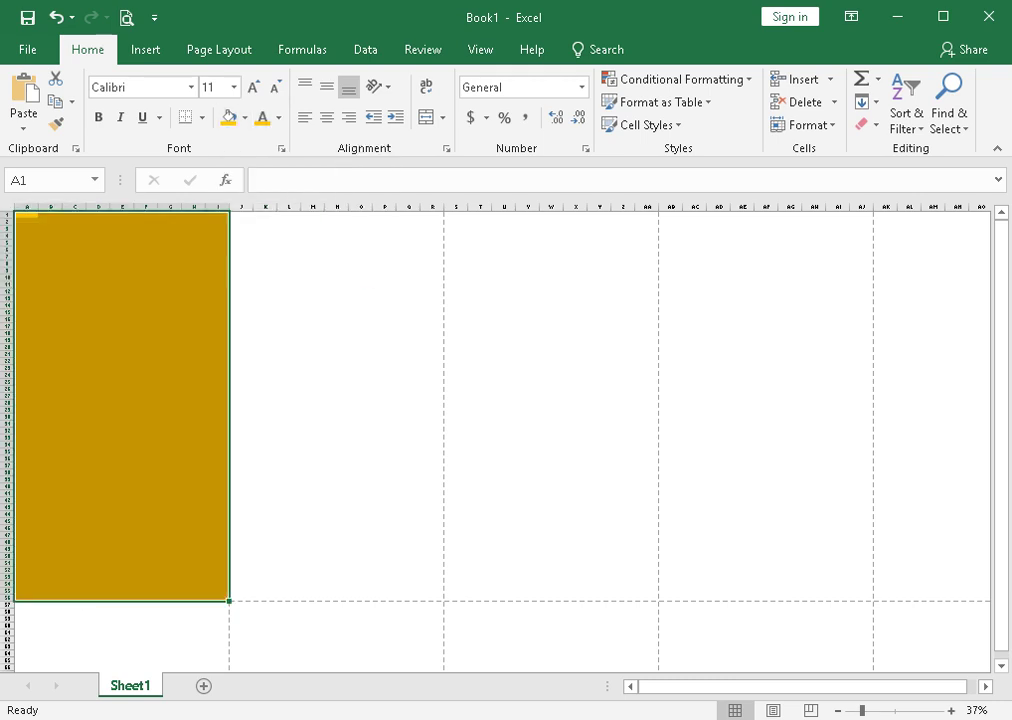
left_click(194, 333)
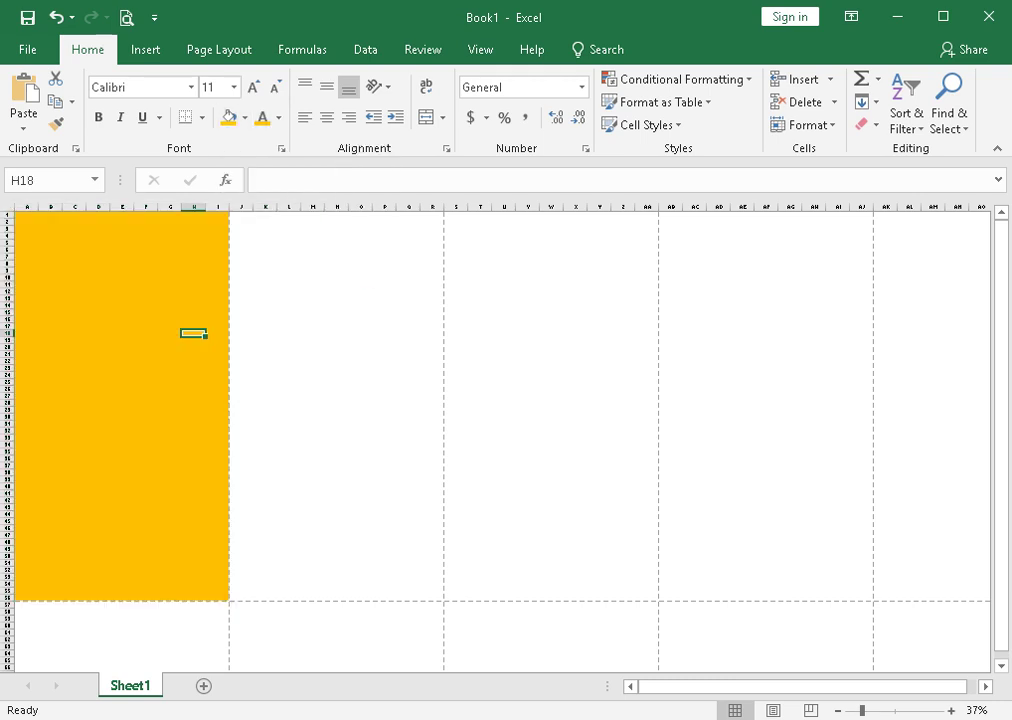
Step: Change the sheet's paper size to A4 in the page setup
left_click(219, 49)
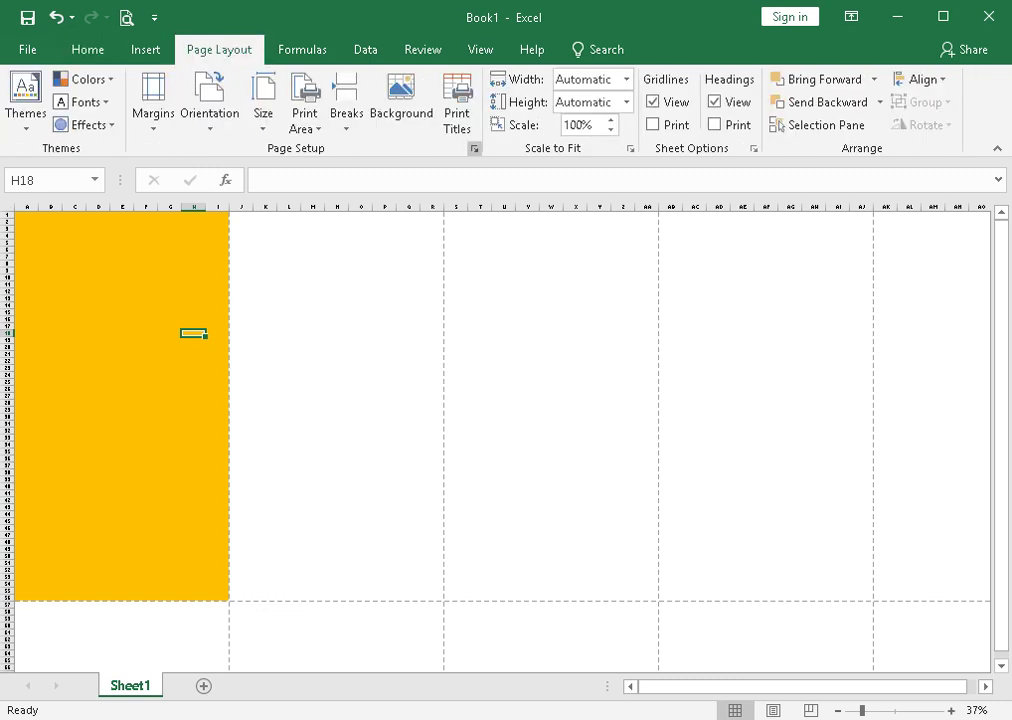
left_click(474, 148)
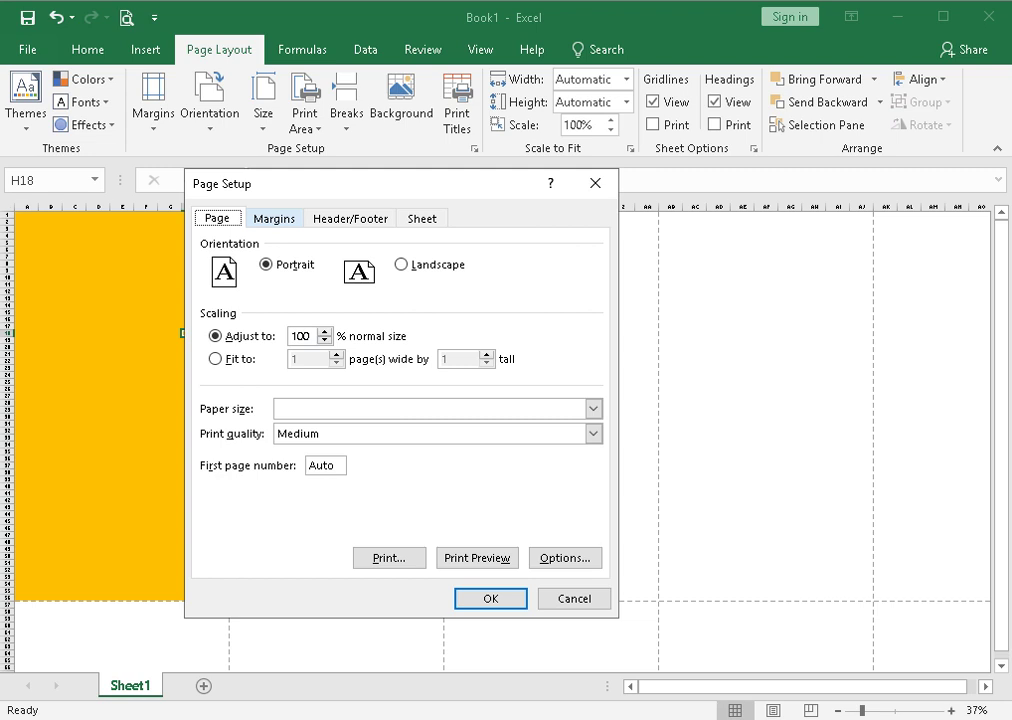
left_click(593, 409)
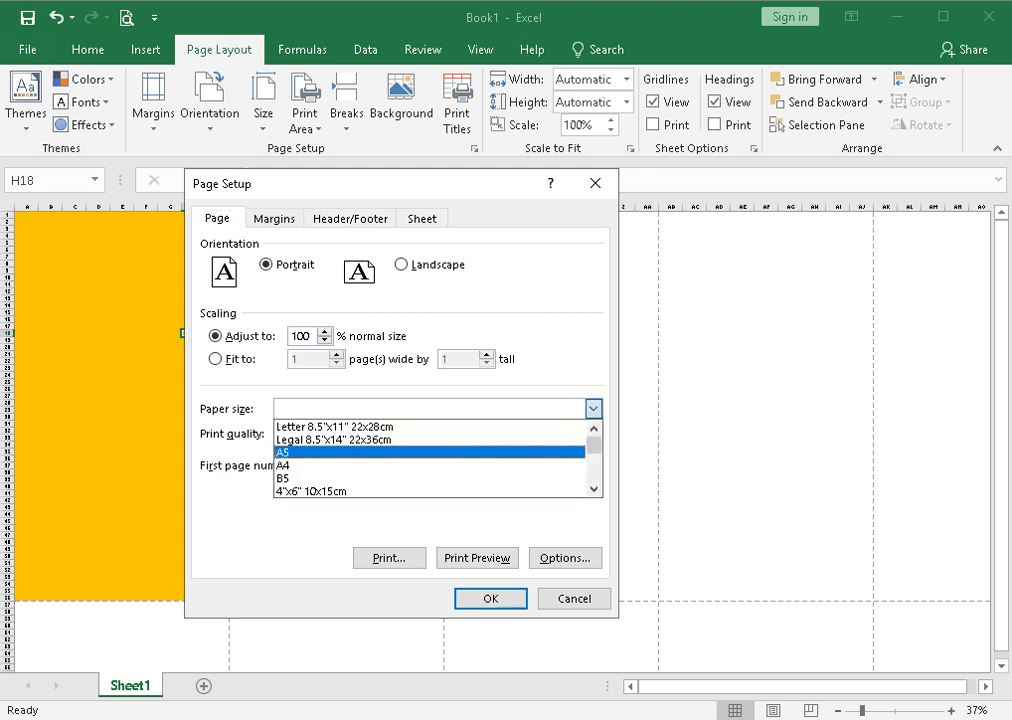
left_click(429, 466)
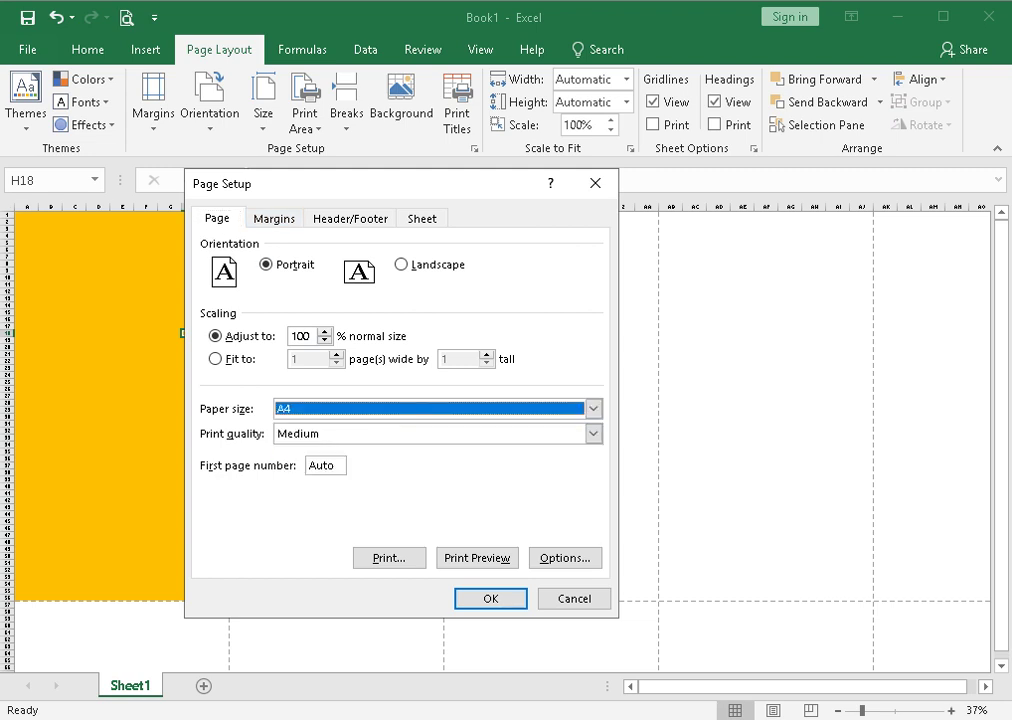
key("Return")
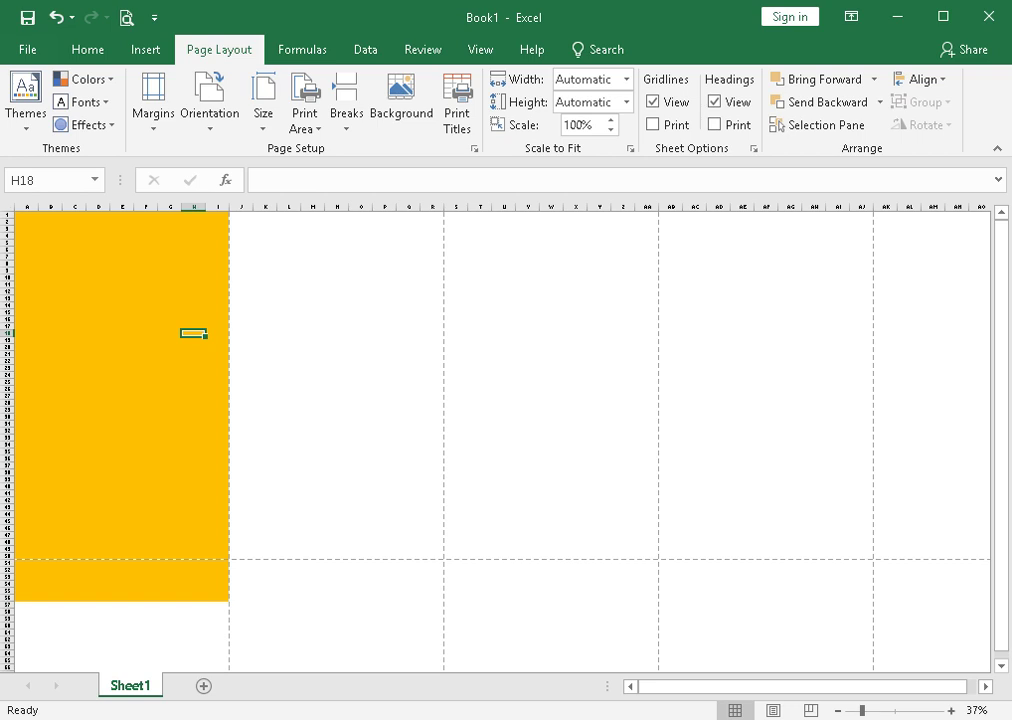
left_click(193, 278)
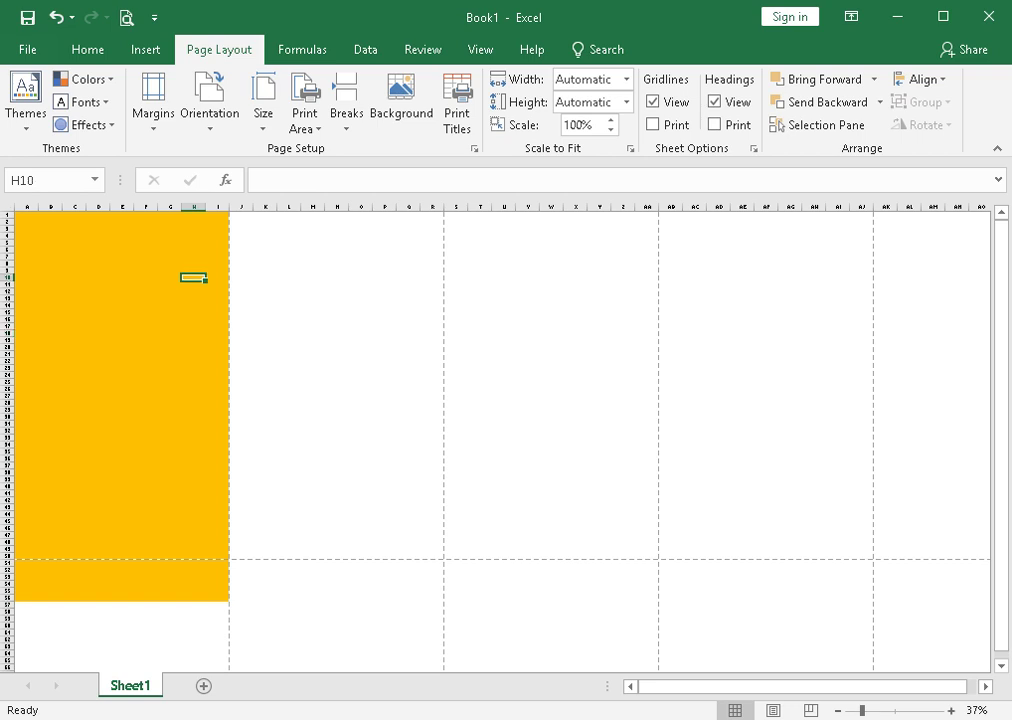
left_click(193, 340)
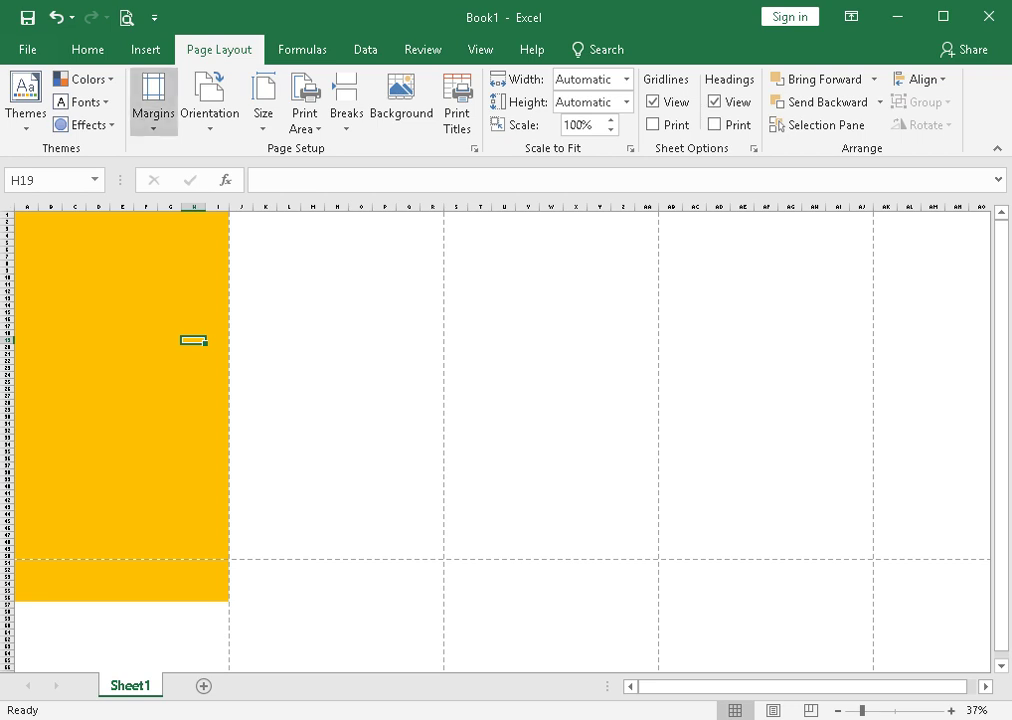
left_click(98, 257)
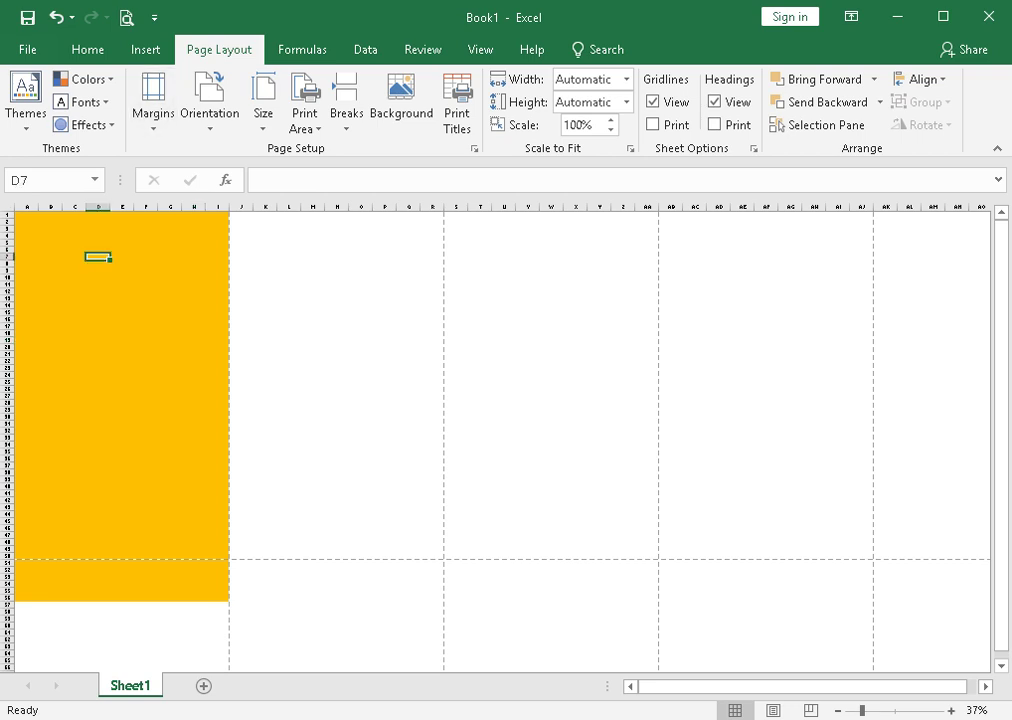
left_click(146, 368)
left_click(170, 285)
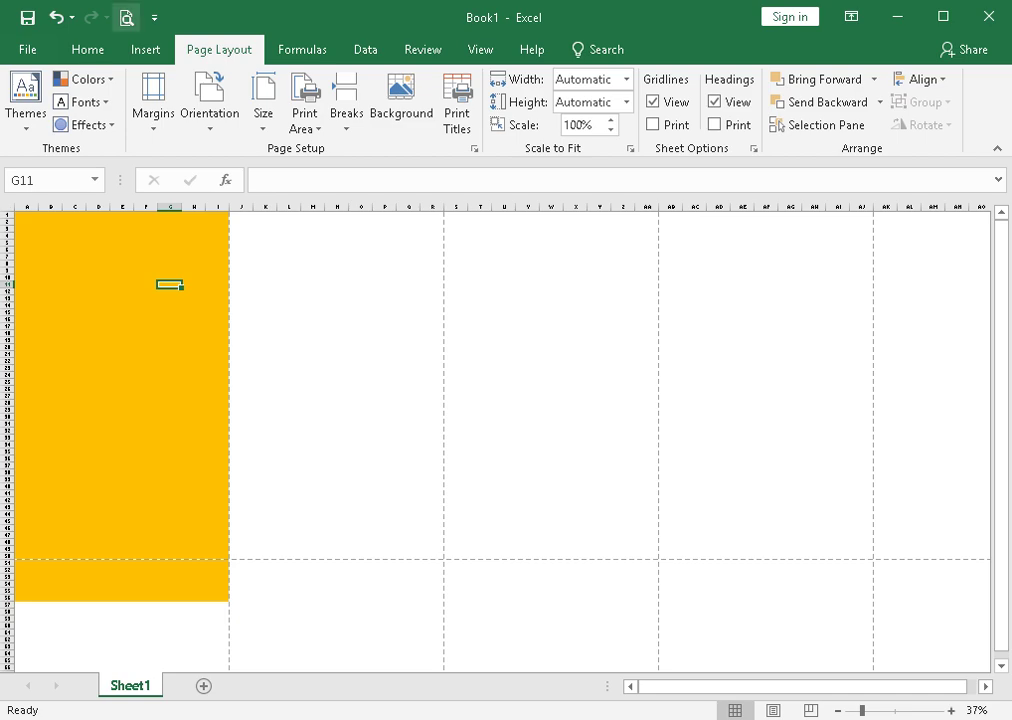
Step: Open the print preview and choose Canon iP2700 series on OTKP-01PC as the printer
left_click(126, 17)
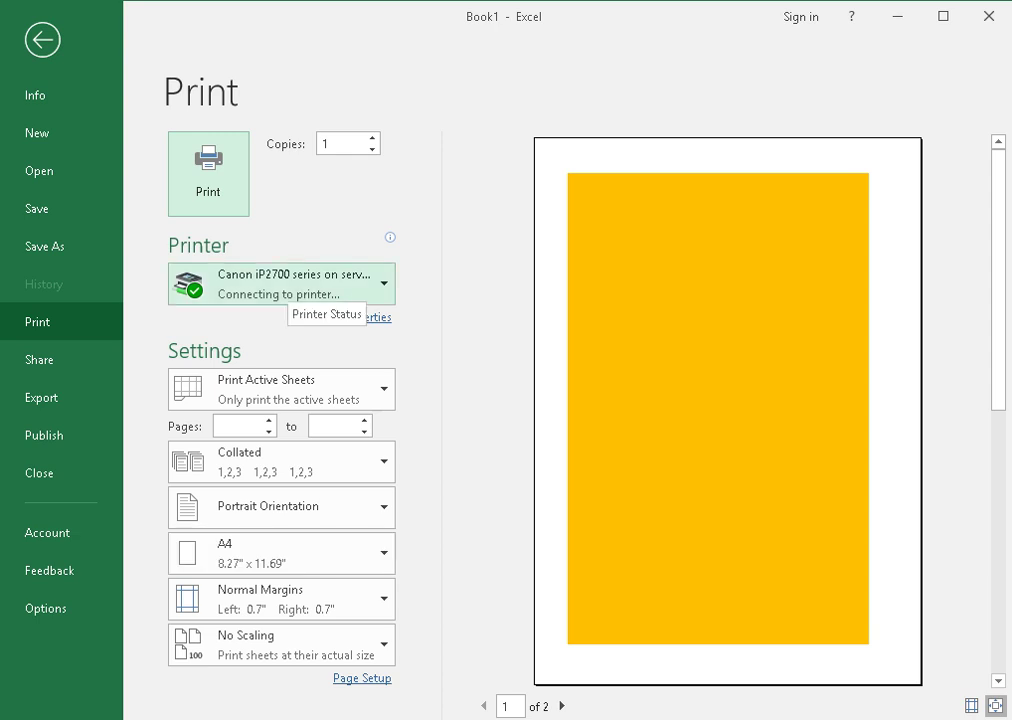
left_click(273, 284)
left_click(273, 284)
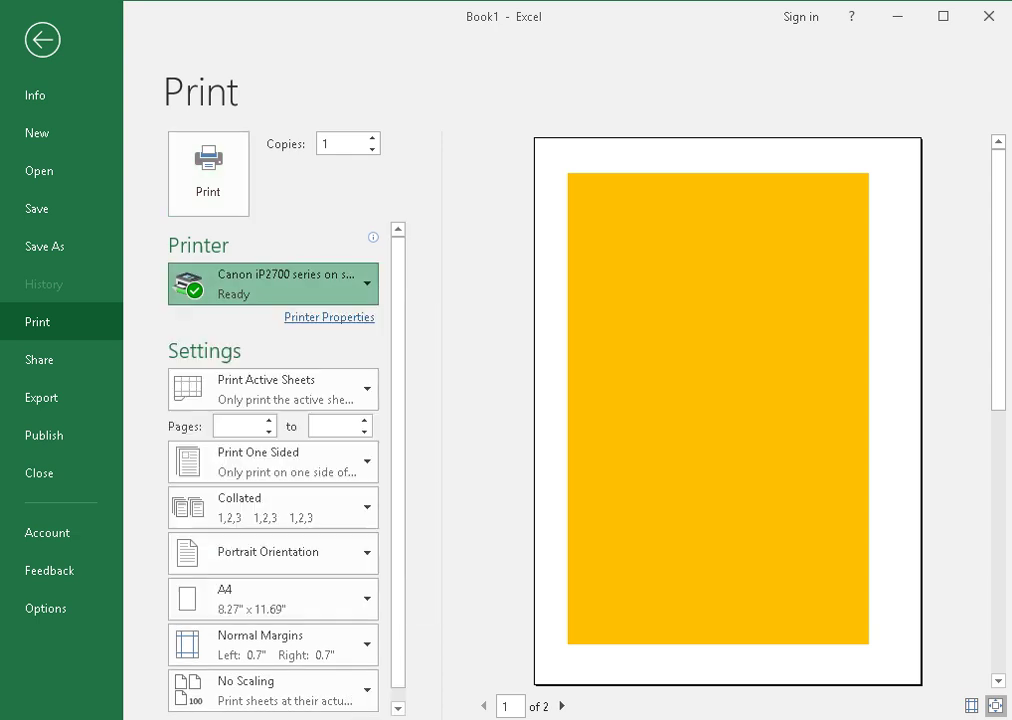
left_click(299, 285)
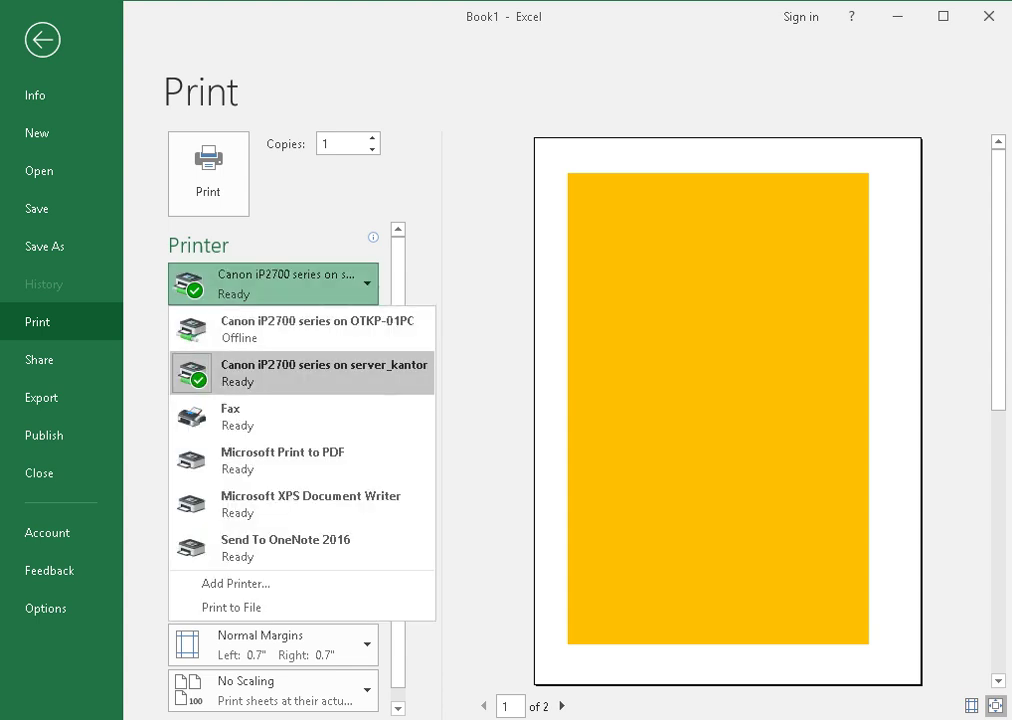
key("Up")
key("Return")
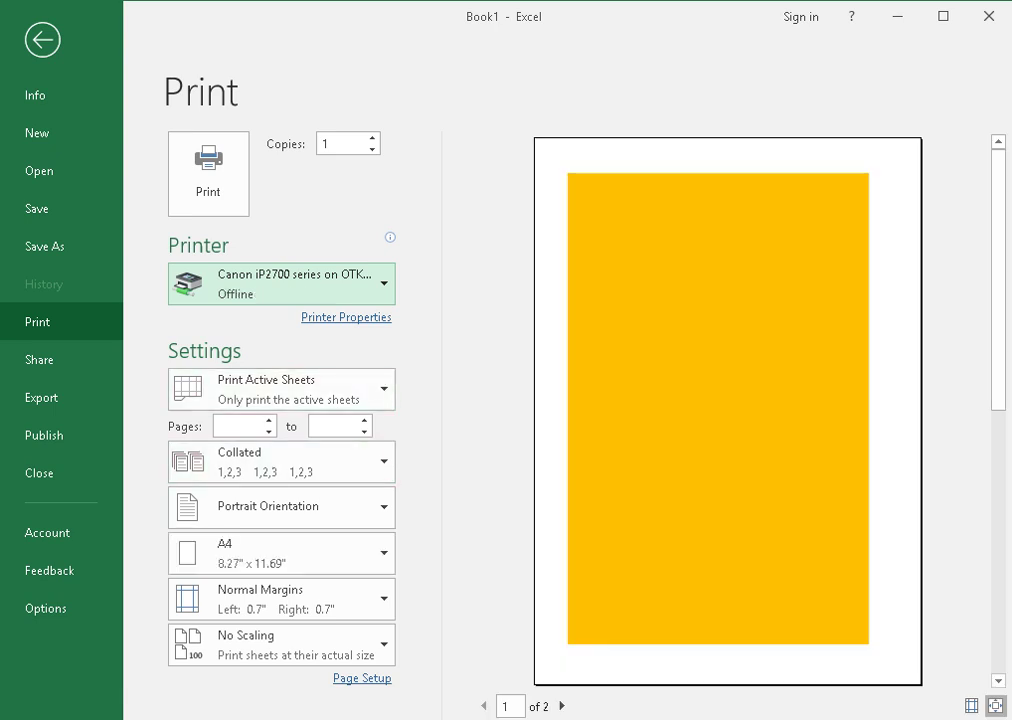
Step: Review the selected printer's quick setup properties, close them without changes and return to the worksheet
key("Tab")
key("Return")
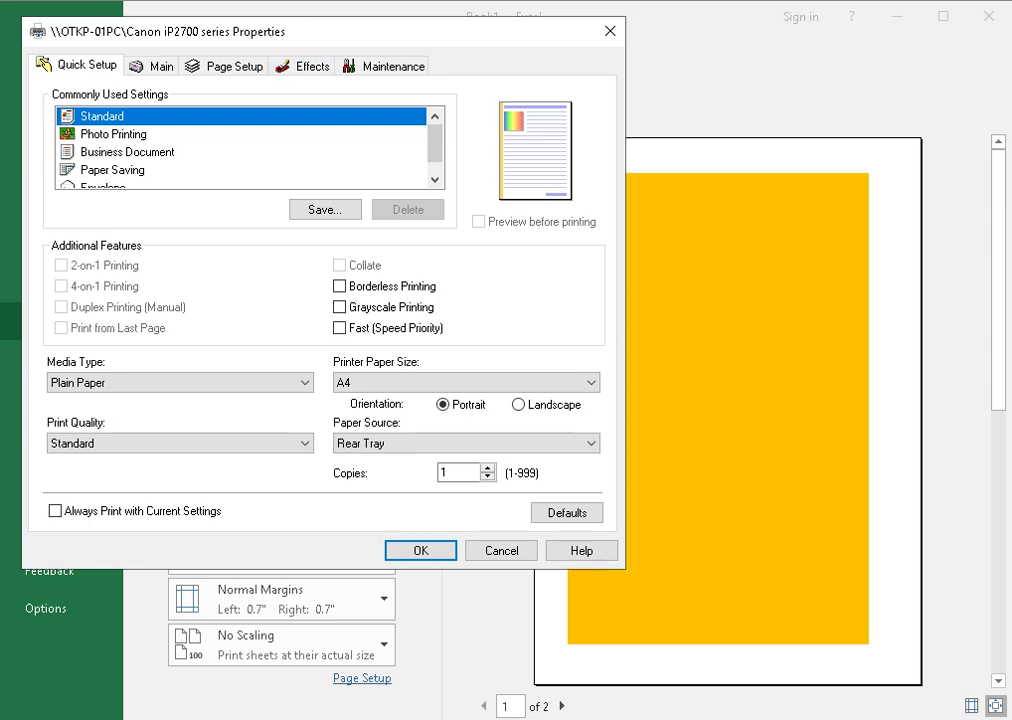
left_click(610, 31)
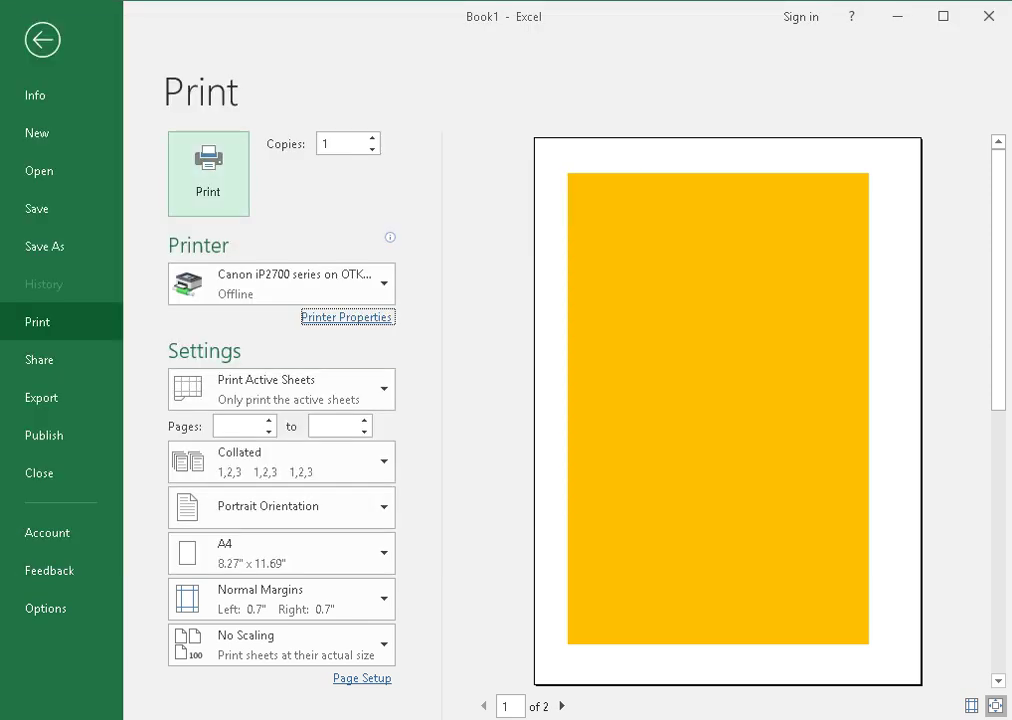
left_click(42, 40)
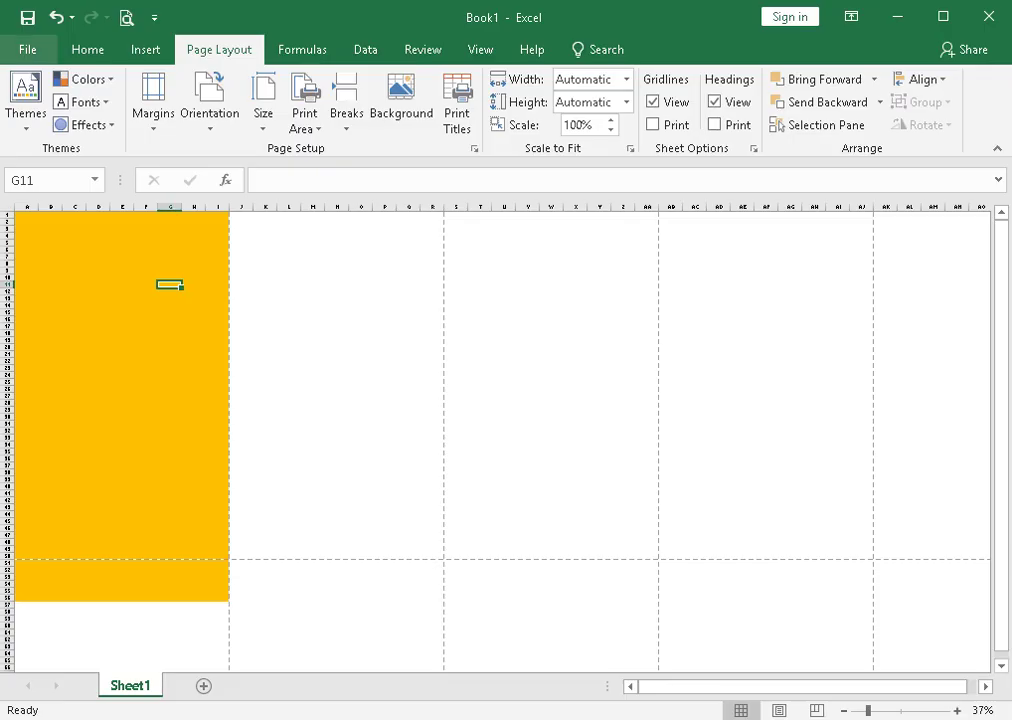
left_click(265, 354)
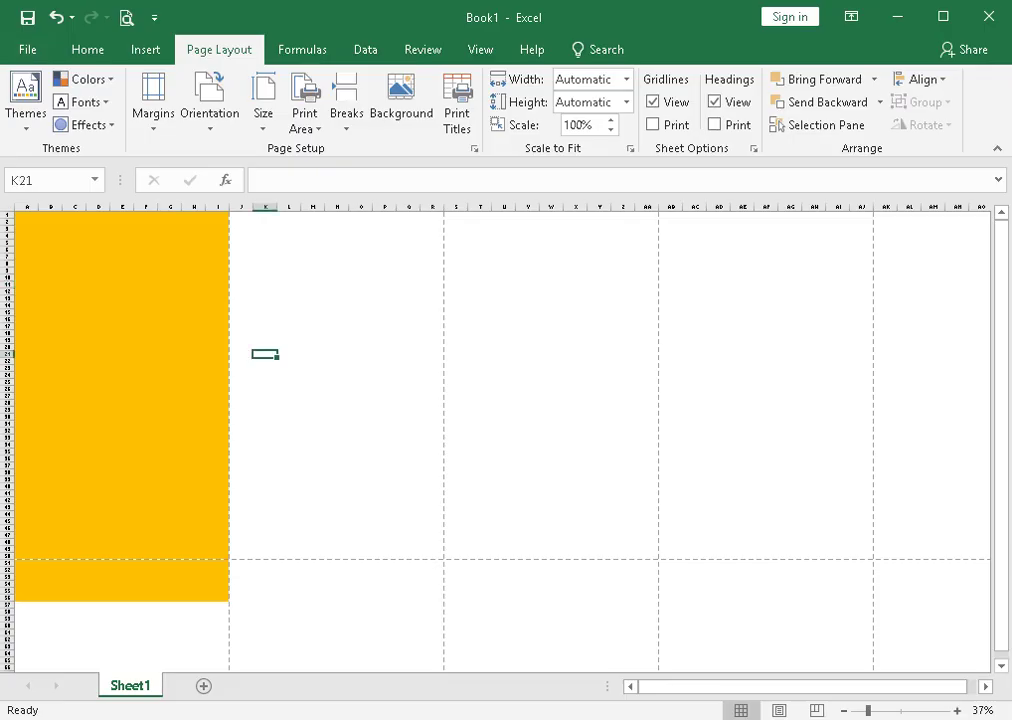
left_click(170, 298)
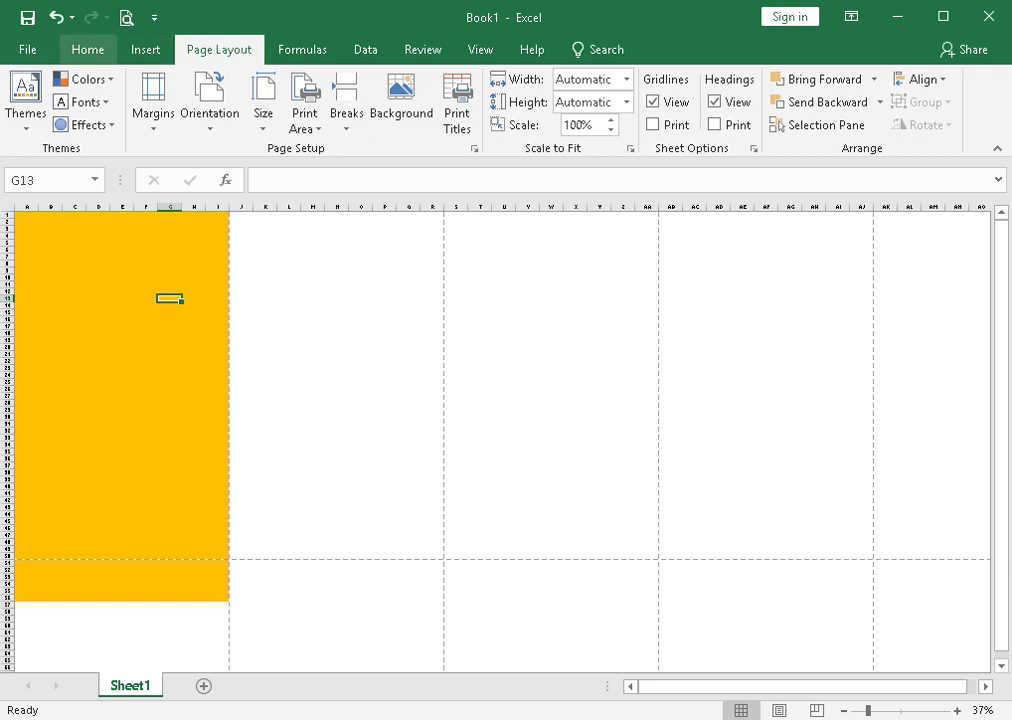
left_click(87, 49)
left_click(169, 410)
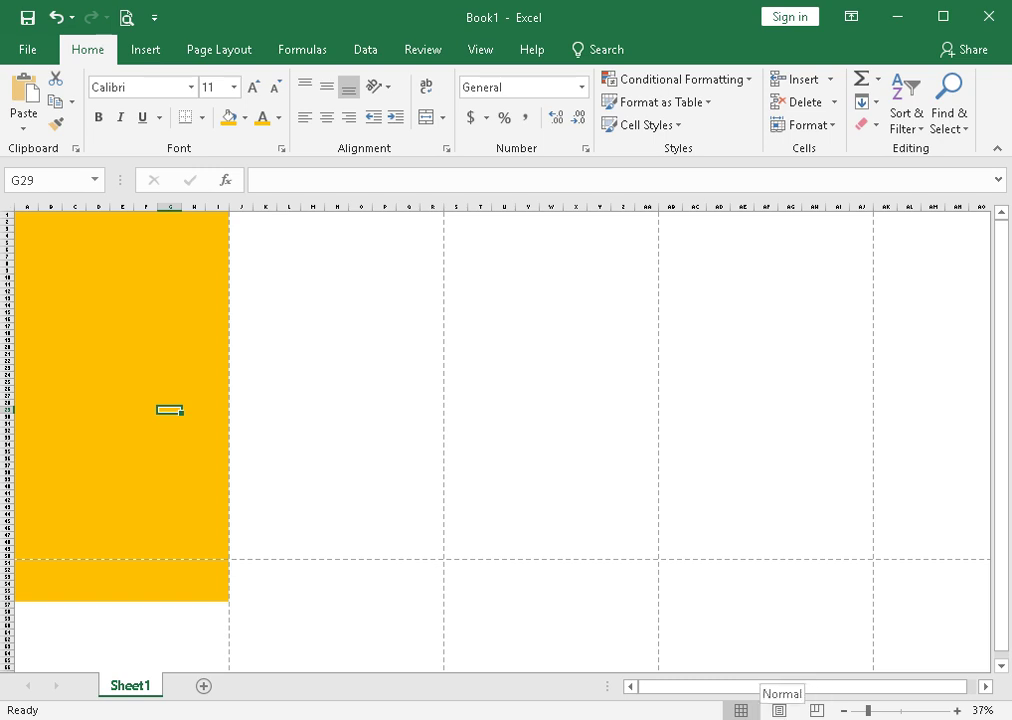
Step: Display the sheet in Page Layout view, examine the filled area across pages at 10% zoom, and compare the first two pages at 51%
left_click(779, 710)
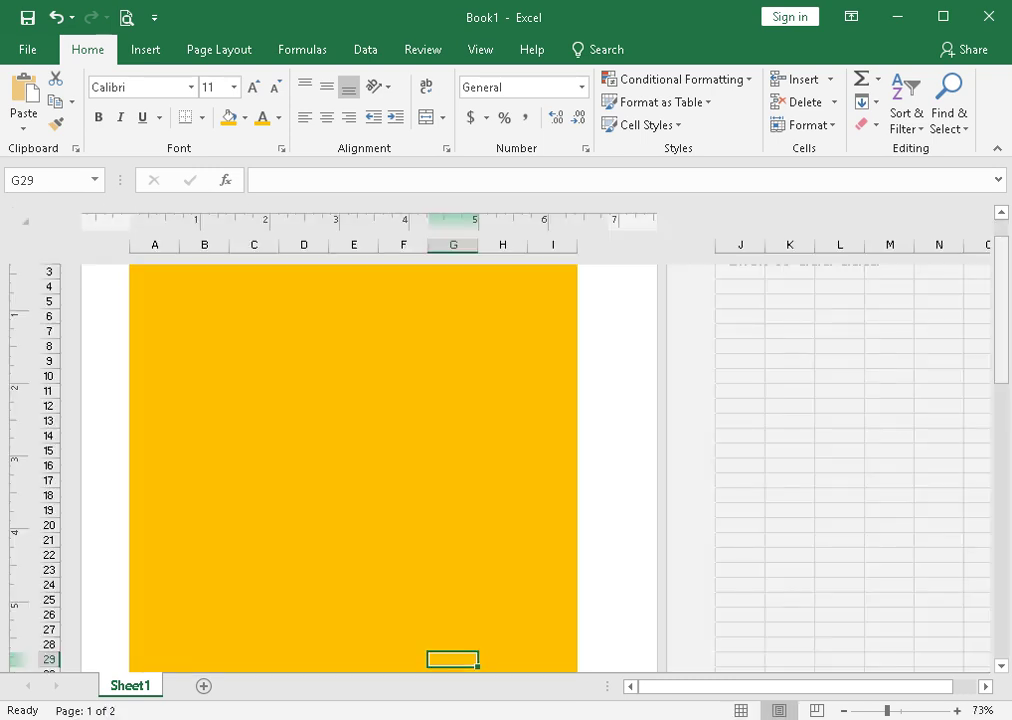
left_click_drag(1001, 318, 1001, 296)
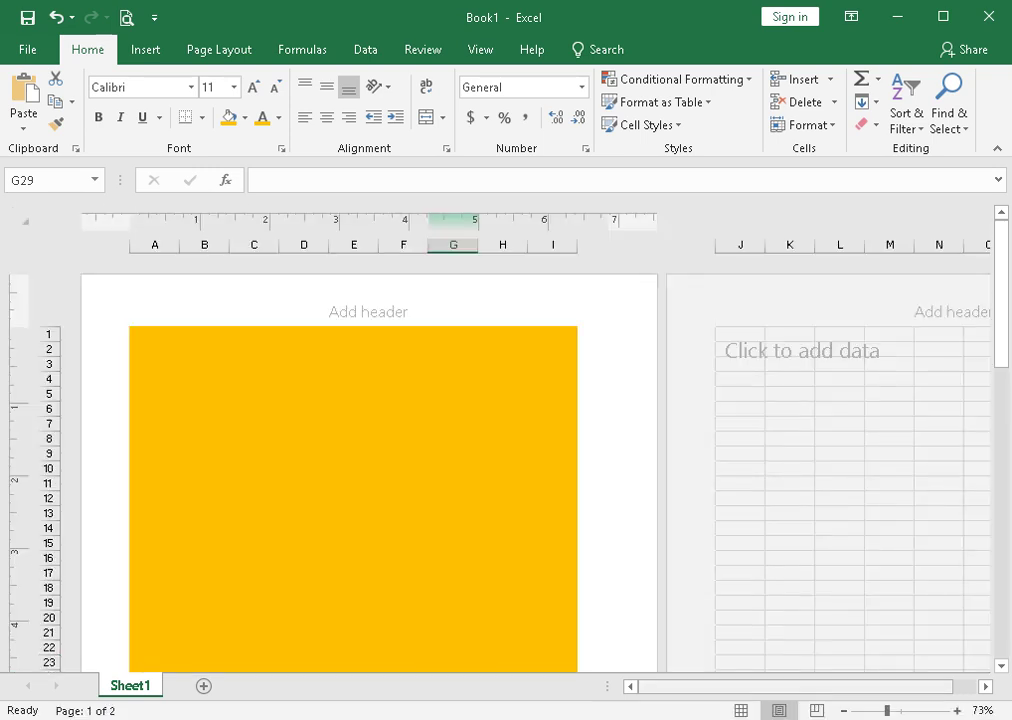
left_click_drag(887, 711, 853, 711)
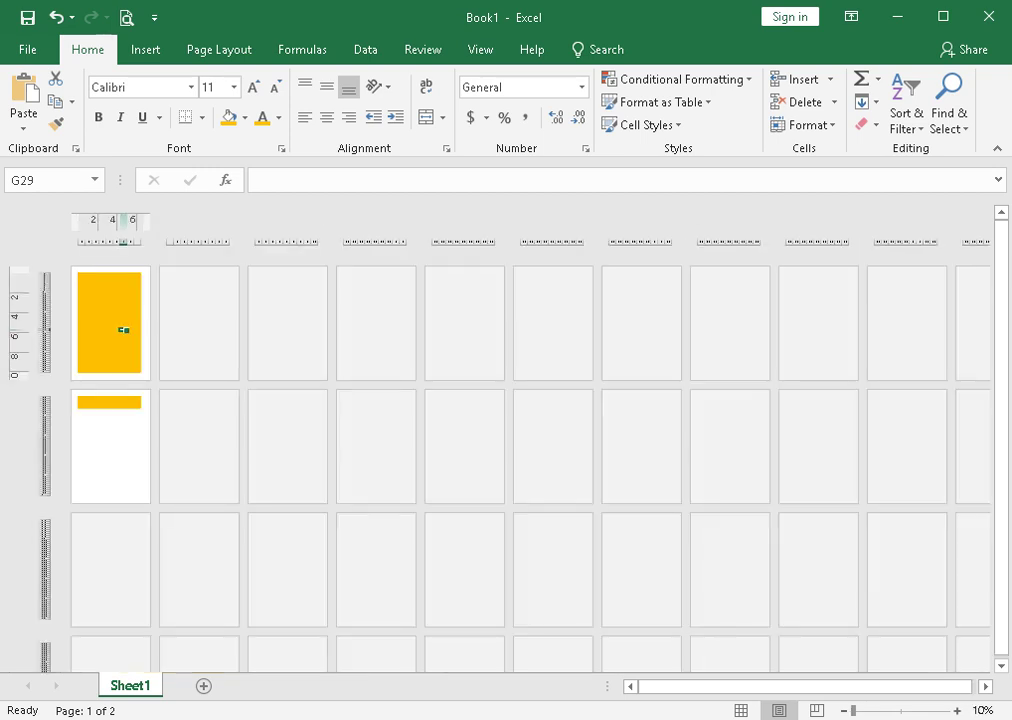
left_click_drag(853, 711, 875, 711)
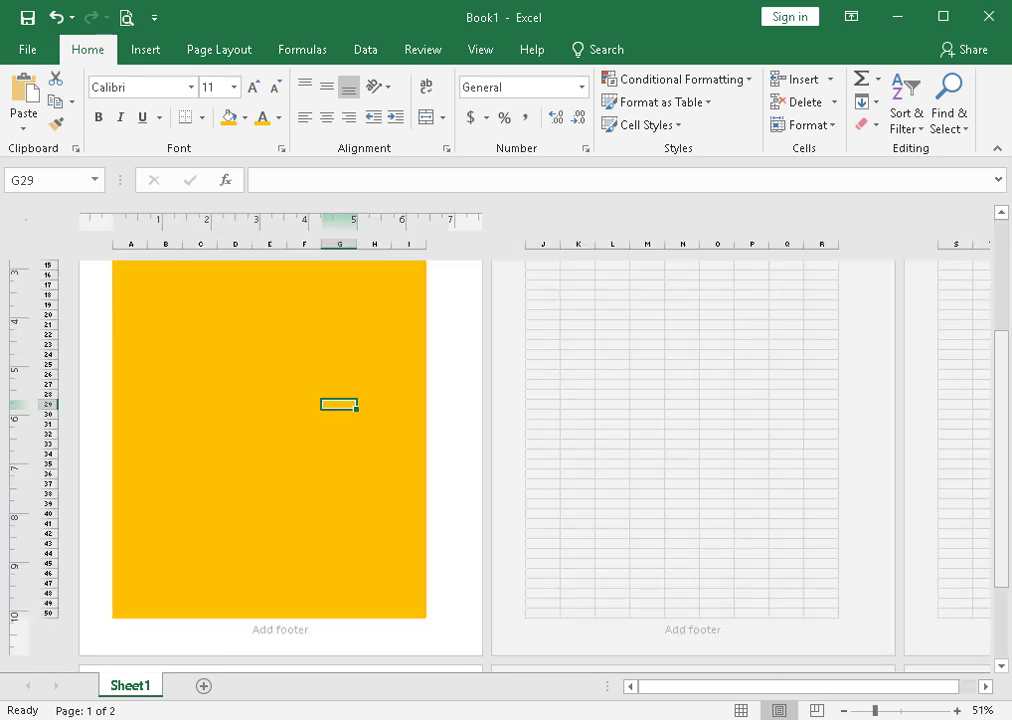
left_click_drag(1001, 474, 1001, 362)
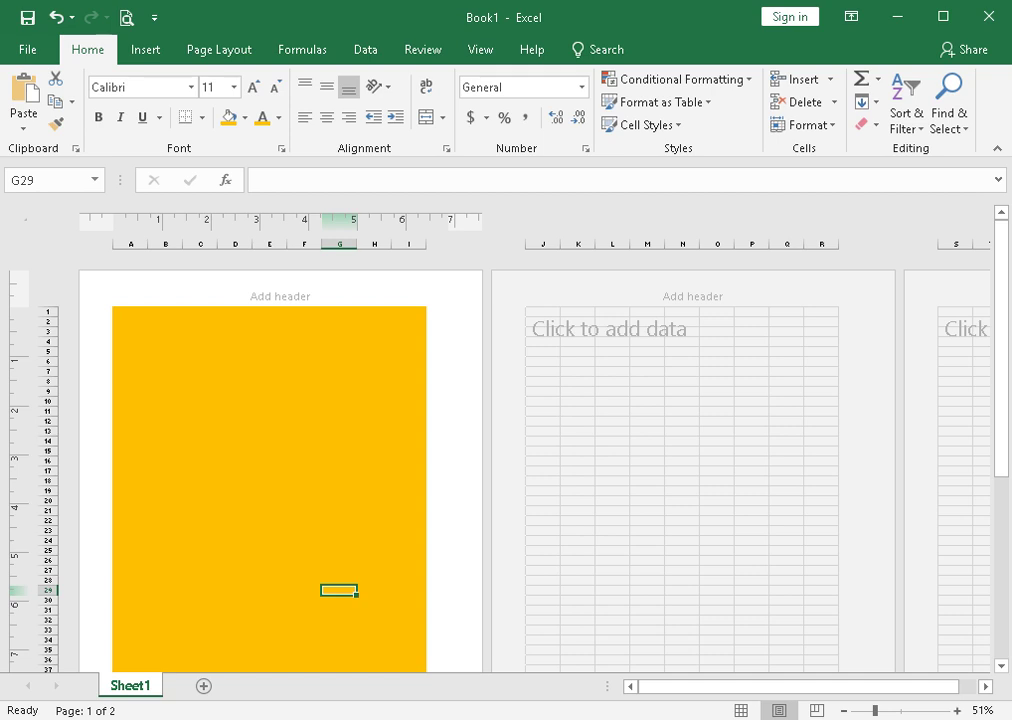
left_click(578, 421)
left_click(339, 391)
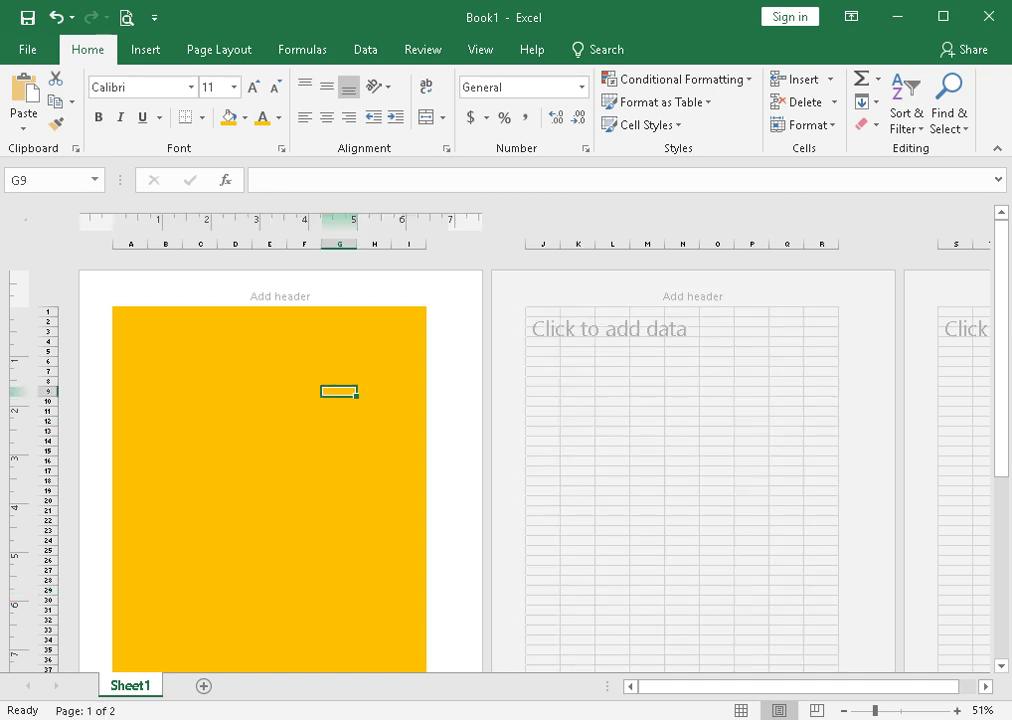
mouse_move(1001, 344)
left_mouse_down()
mouse_move(1001, 525)
mouse_move(1001, 340)
left_mouse_up()
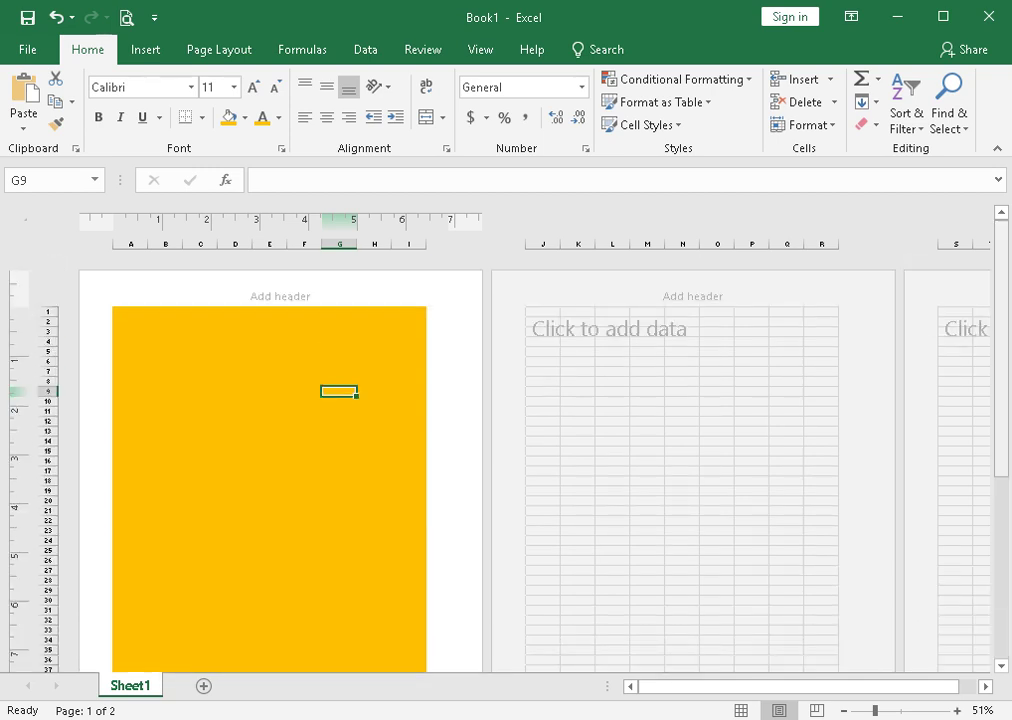
left_click(647, 441)
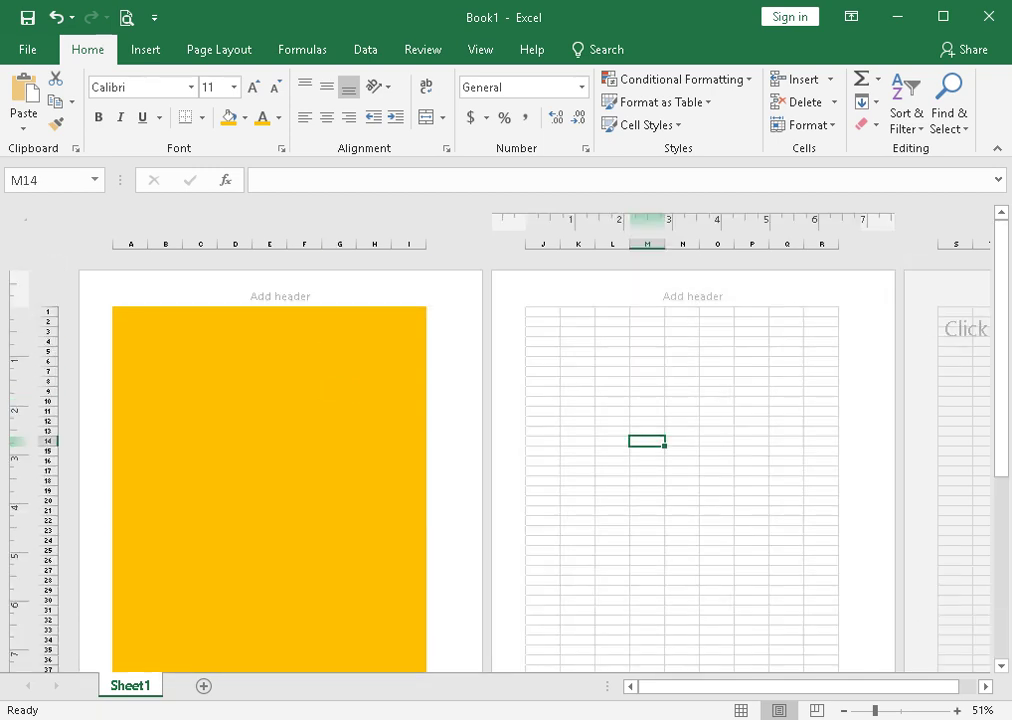